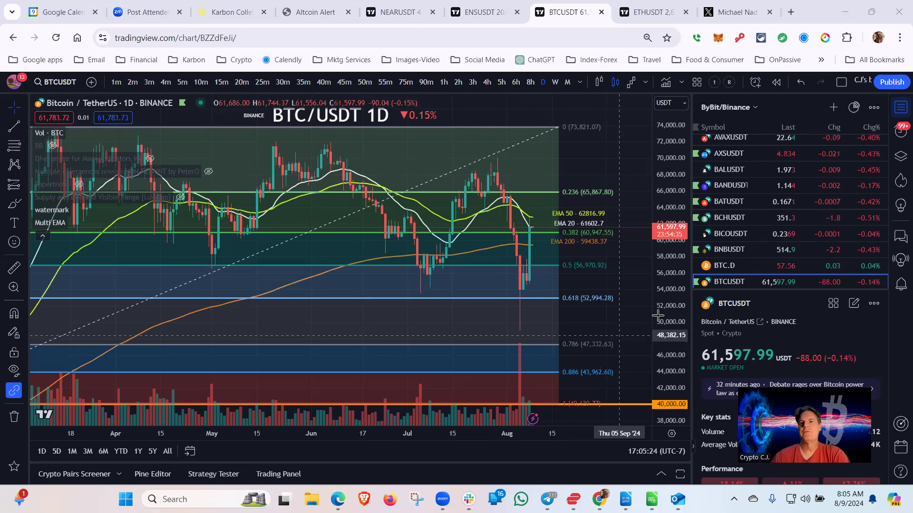
Step: Open the X post on the market correction and copy its web address
click(734, 14)
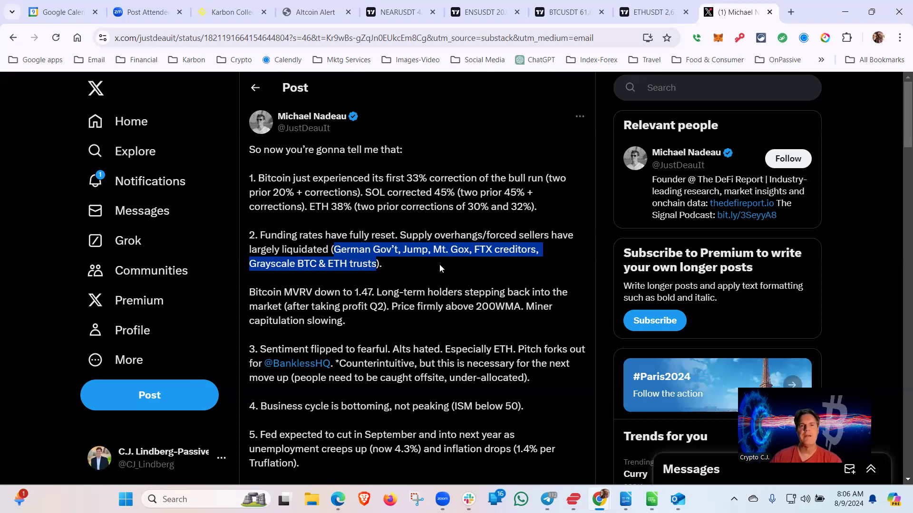
scroll(439, 264, down, 2)
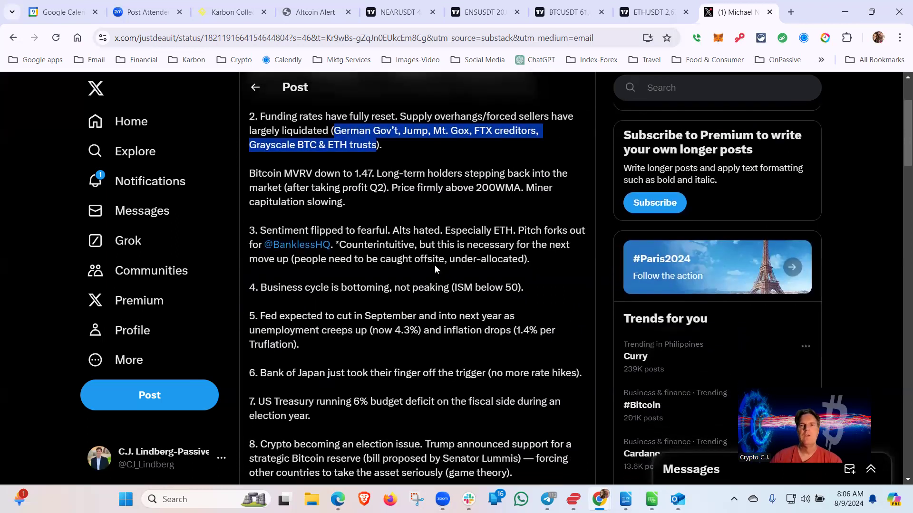
key(ctrl+l)
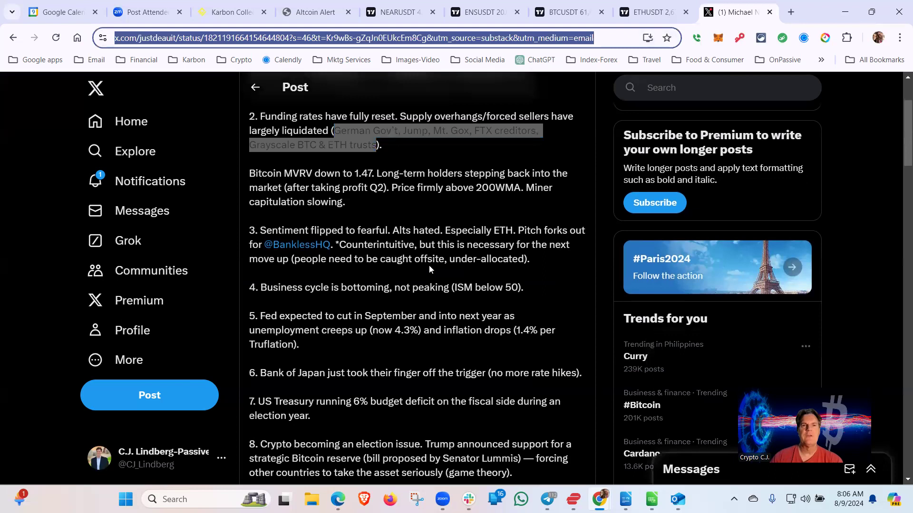
right_click(343, 38)
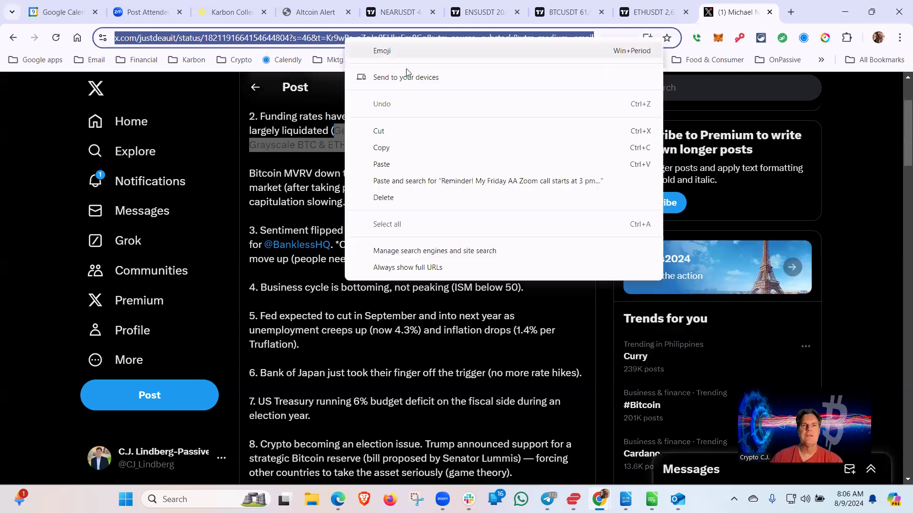
click(408, 149)
Step: Read through the post's reasons, down to ISM below 50 and September Fed cuts, then bring Zoom forward
scroll(502, 260, down, 1)
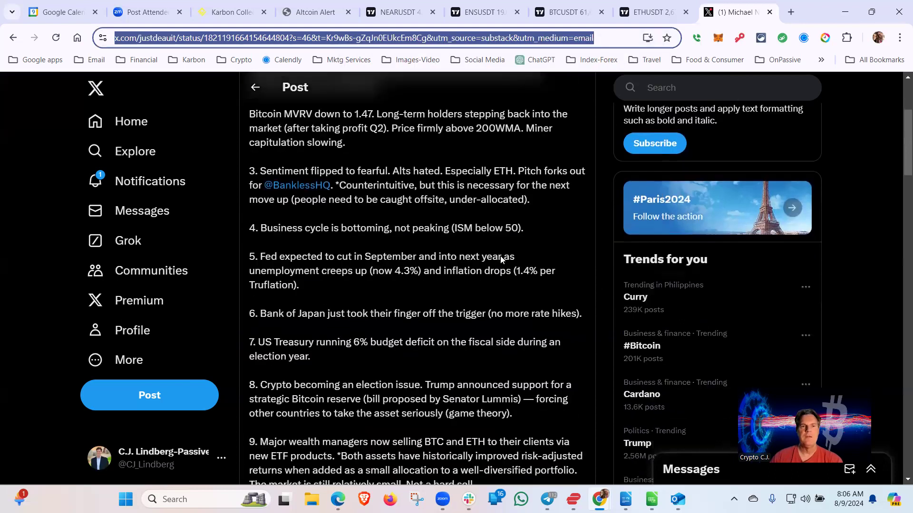
scroll(485, 229, down, 1)
scroll(457, 202, down, 1)
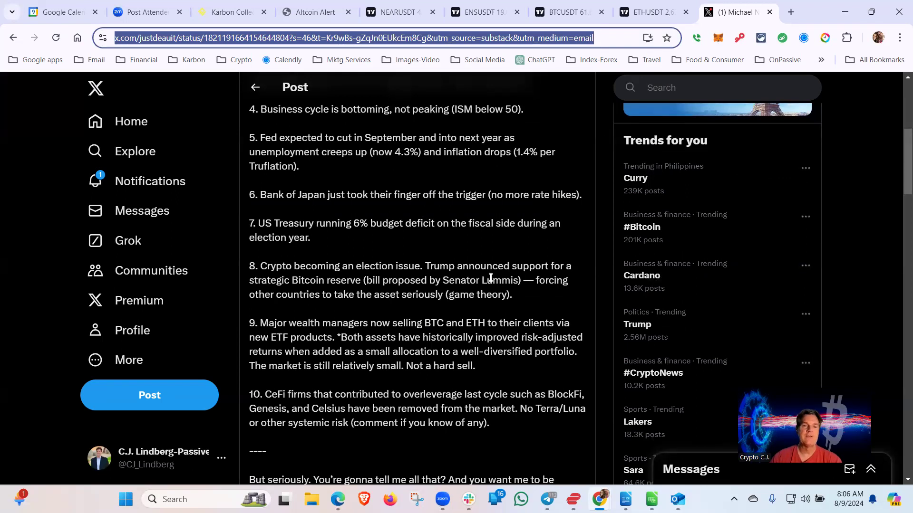
scroll(490, 278, down, 2)
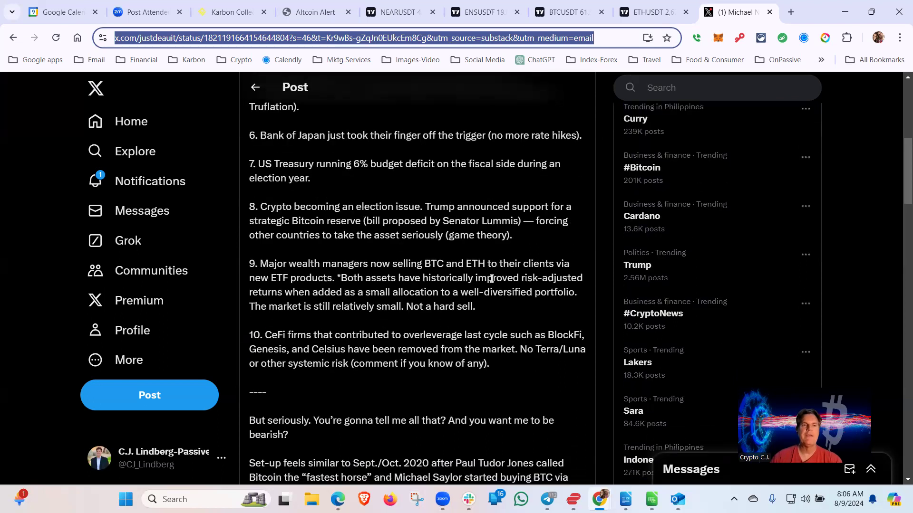
scroll(491, 278, down, 3)
scroll(492, 282, down, 3)
scroll(492, 282, down, 3)
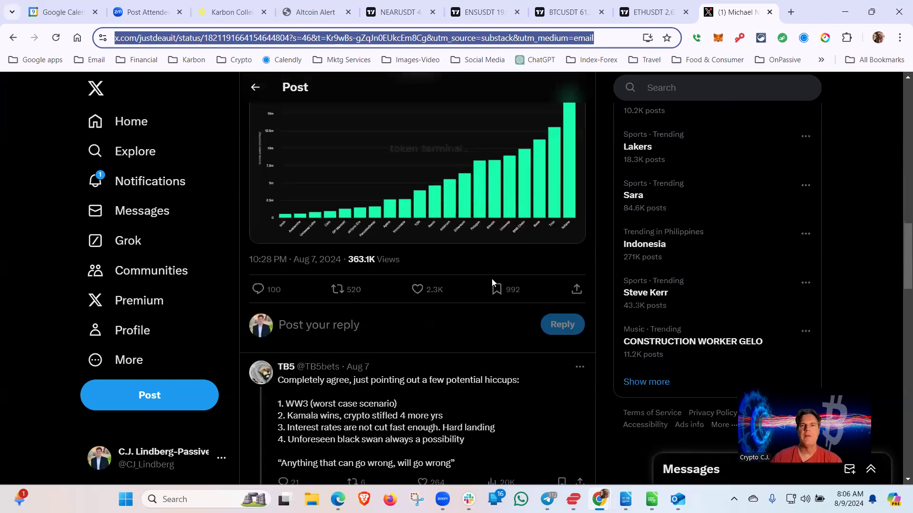
scroll(492, 280, up, 10)
scroll(492, 281, up, 1)
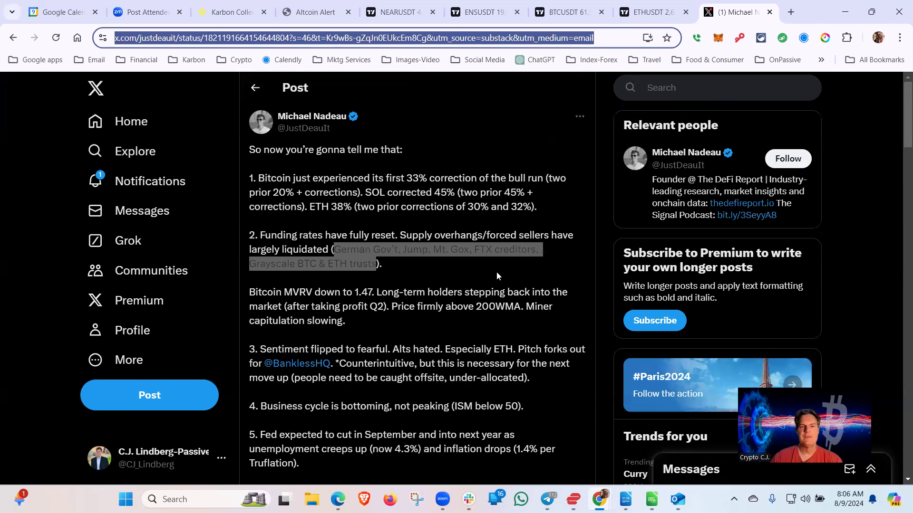
mouse_move(443, 499)
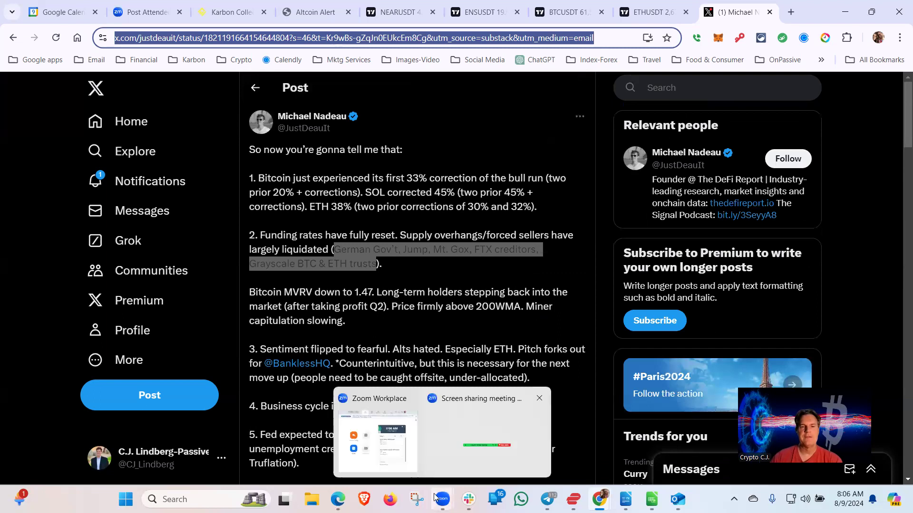
click(393, 442)
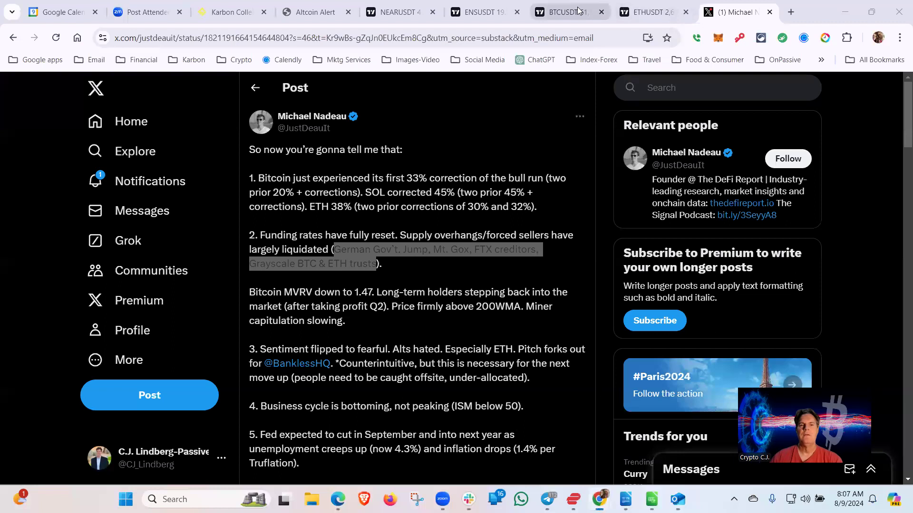
Step: Move from the BTCUSDT chart to the ETHUSDT daily chart, panned to leave space after the last candle
click(566, 12)
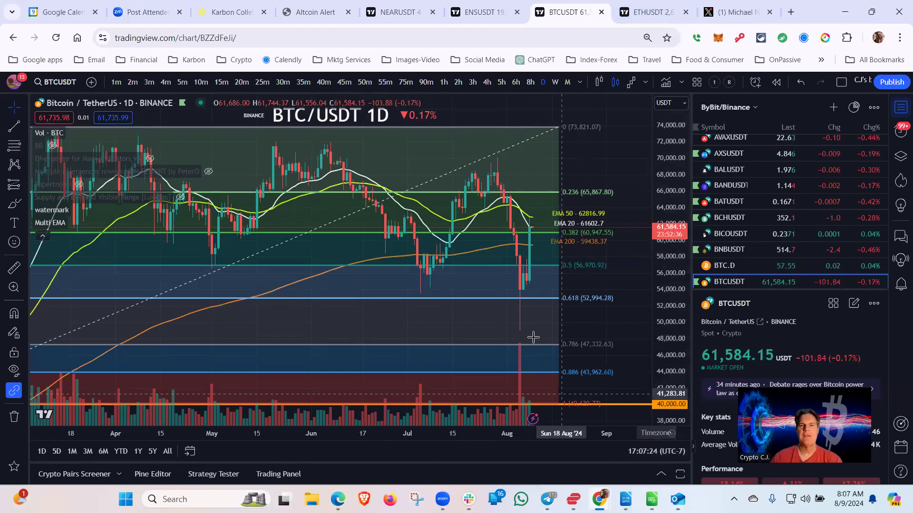
click(661, 13)
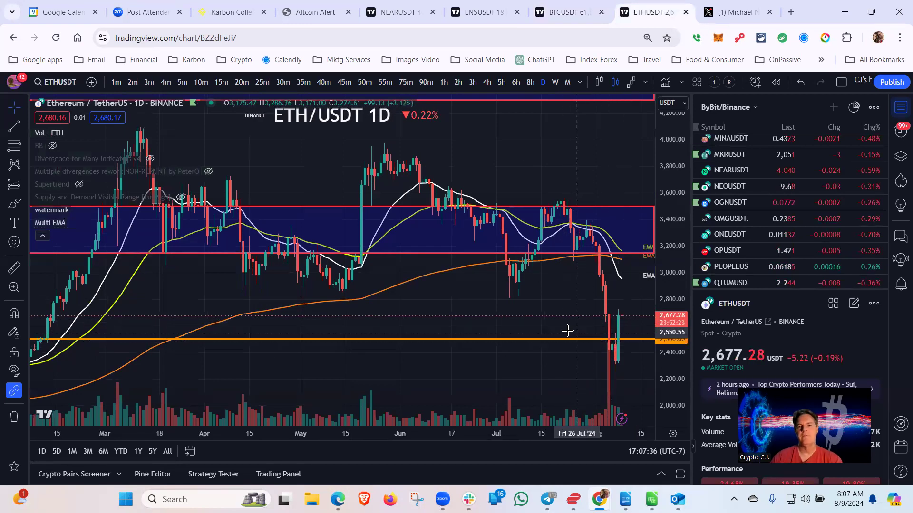
drag(570, 333, 535, 333)
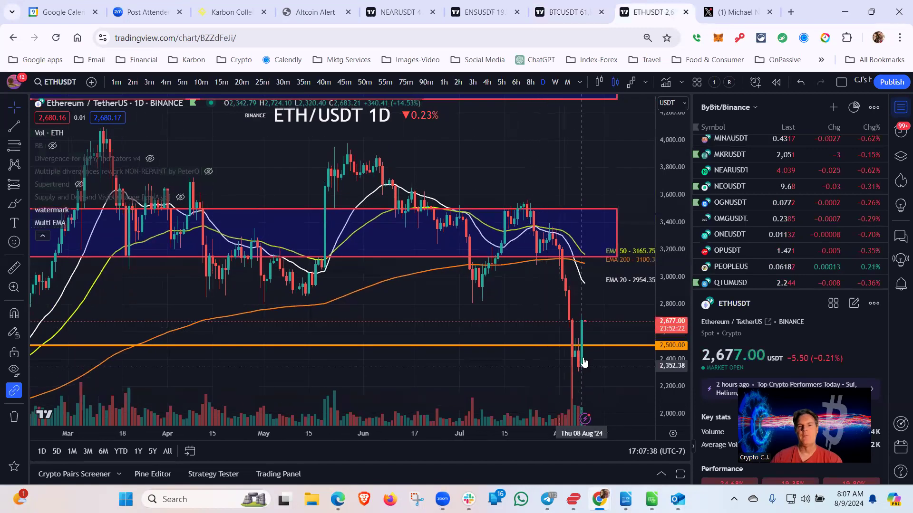
drag(476, 327, 493, 328)
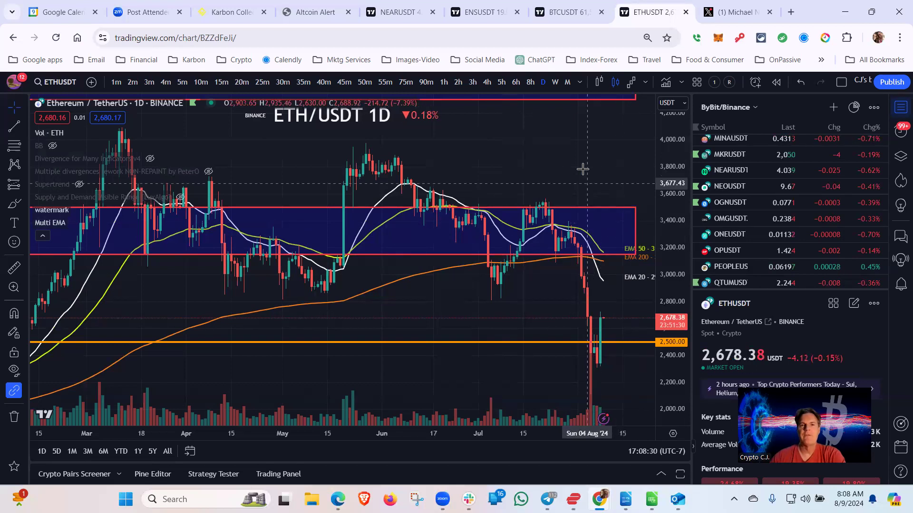
drag(599, 223, 558, 181)
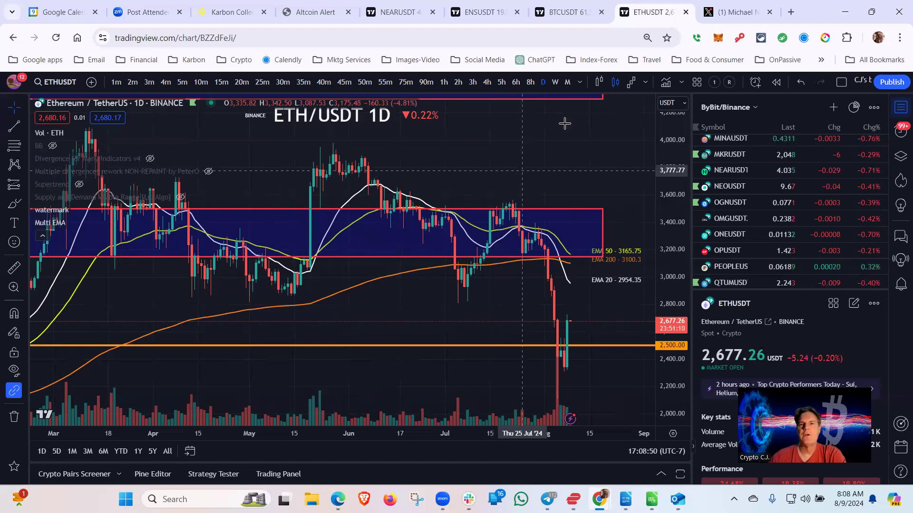
Step: Revisit the BTCUSDT daily chart, nudge it to re-fit prices, then bring up the Altcoin Alert radar
key(ctrl+shift+Tab)
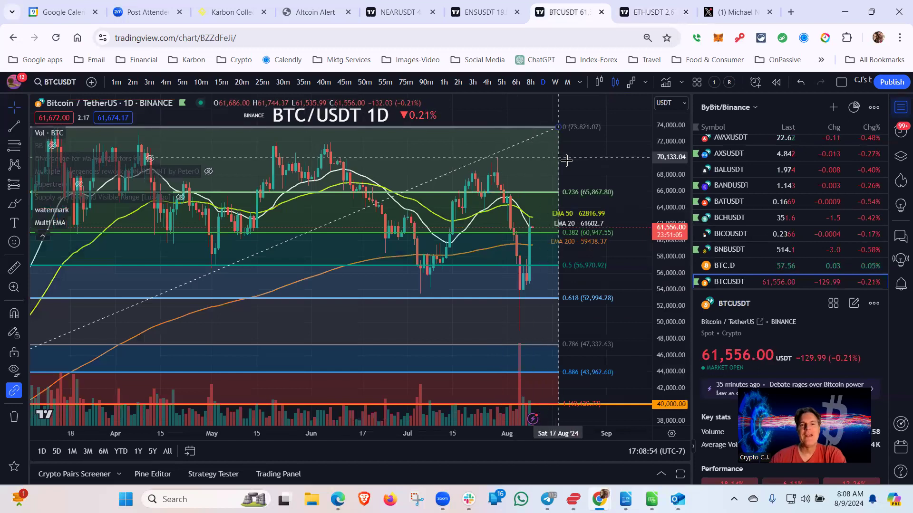
drag(570, 158, 582, 161)
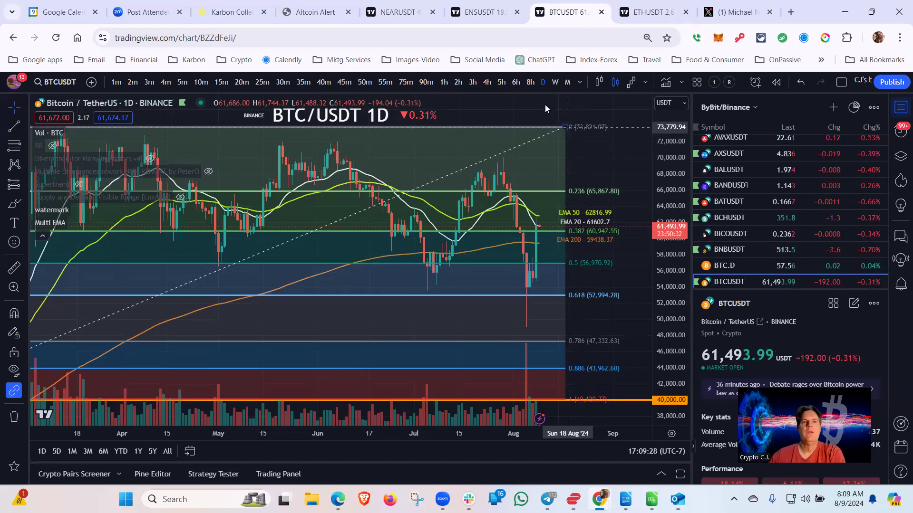
click(322, 14)
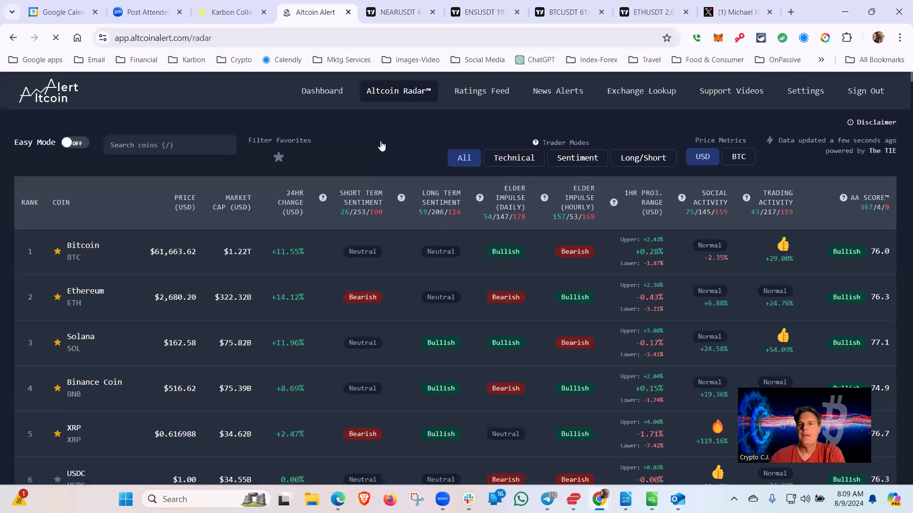
Step: Sort the Altcoin Radar by AA Score, scroll through the rankings, and return to the top
click(878, 205)
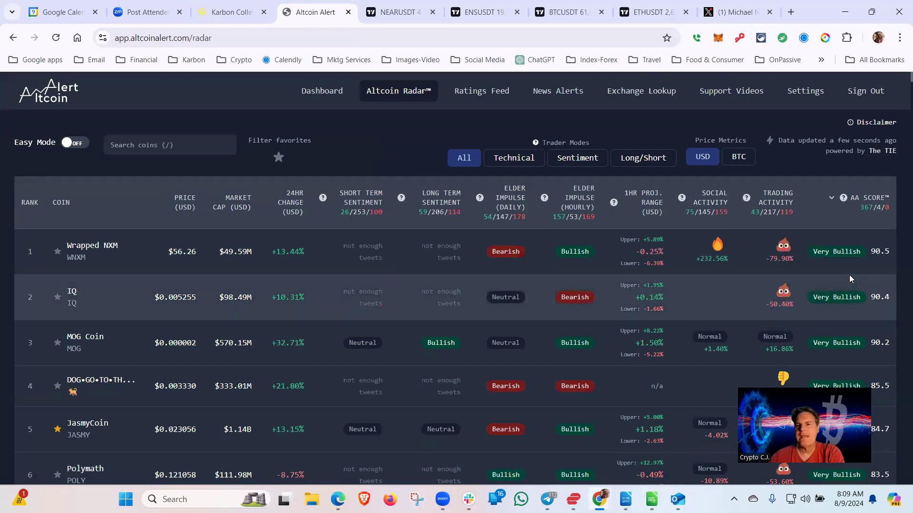
scroll(852, 276, down, 2)
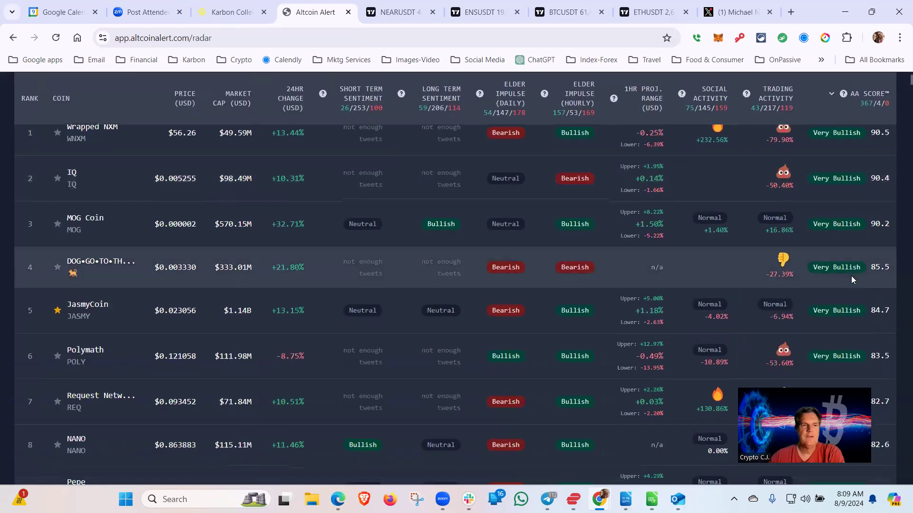
scroll(851, 275, down, 1)
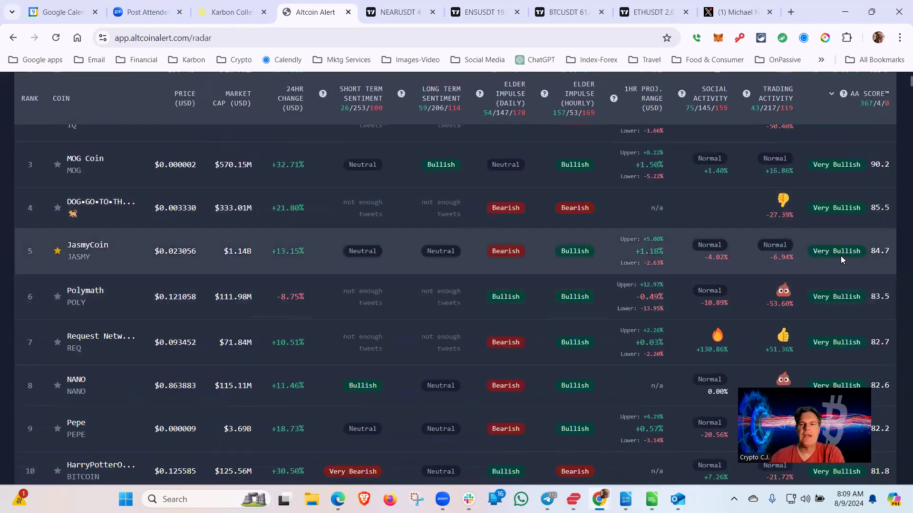
scroll(841, 257, down, 1)
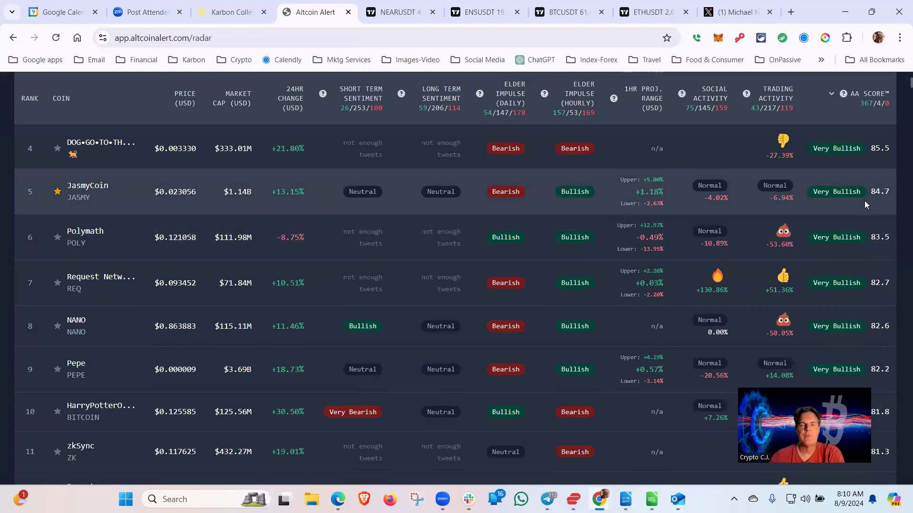
scroll(865, 205, down, 4)
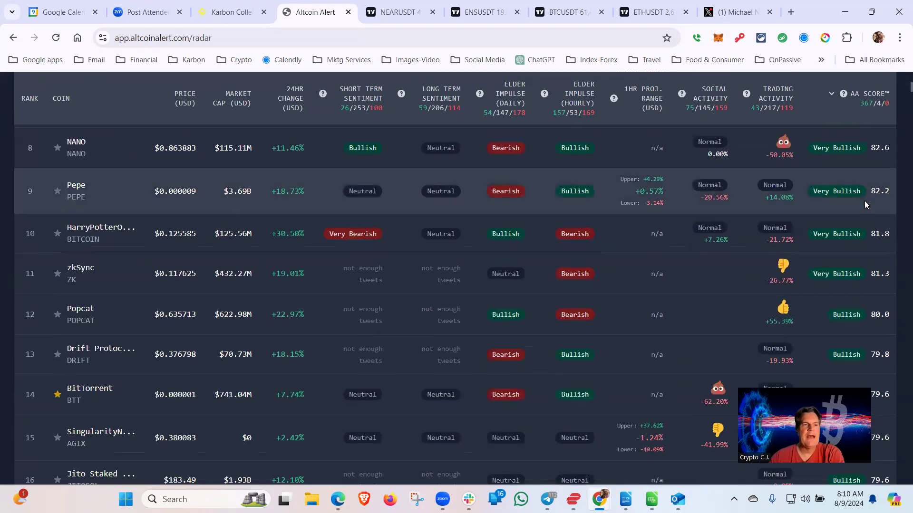
scroll(865, 205, down, 3)
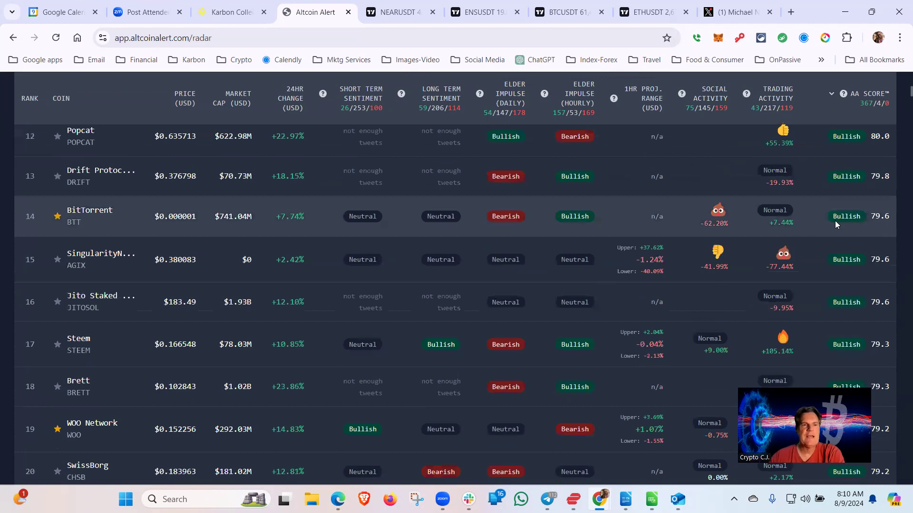
scroll(835, 223, down, 3)
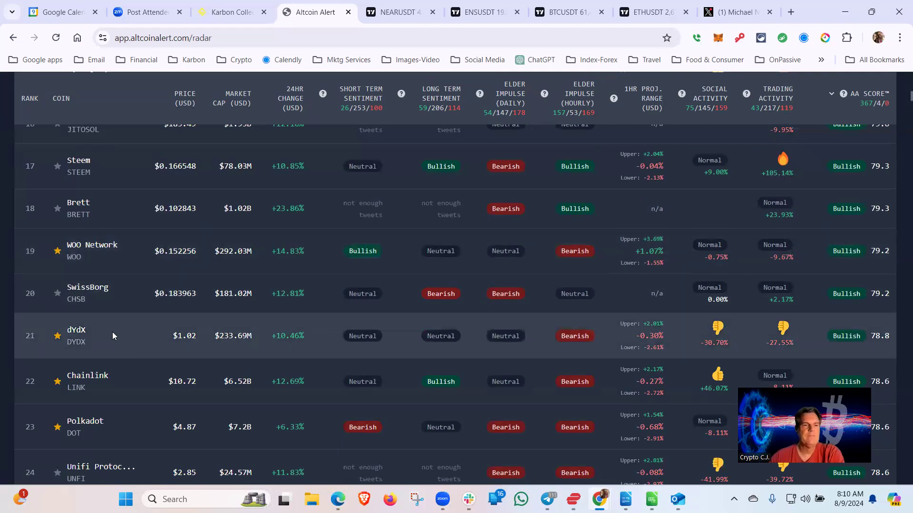
scroll(113, 336, down, 3)
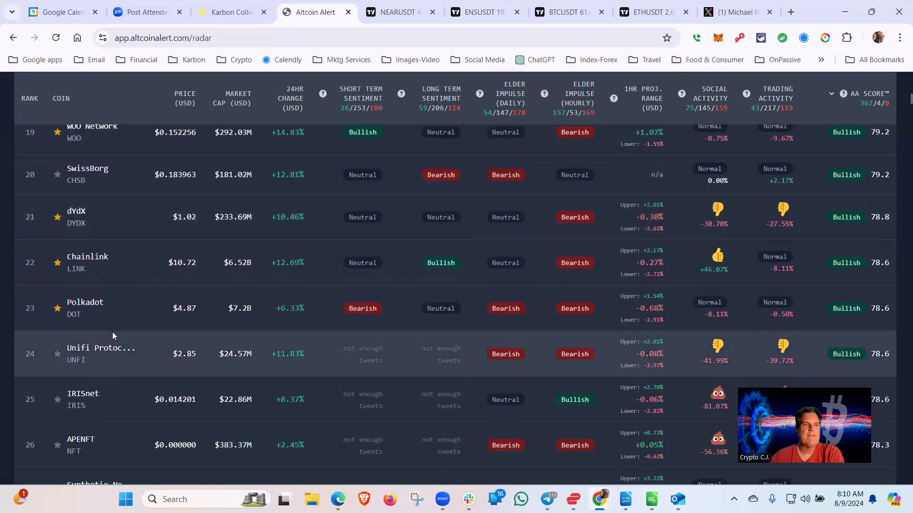
scroll(112, 335, up, 3)
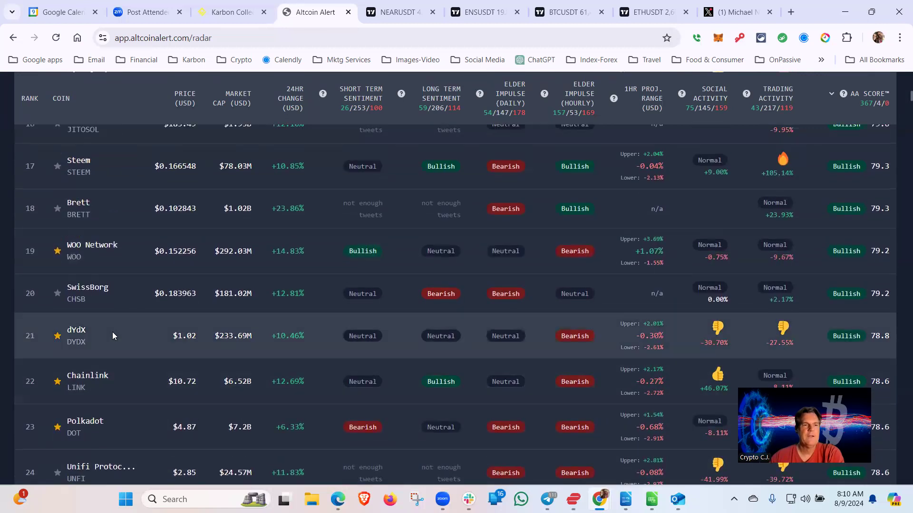
scroll(112, 336, down, 1)
scroll(114, 337, down, 4)
scroll(116, 338, down, 6)
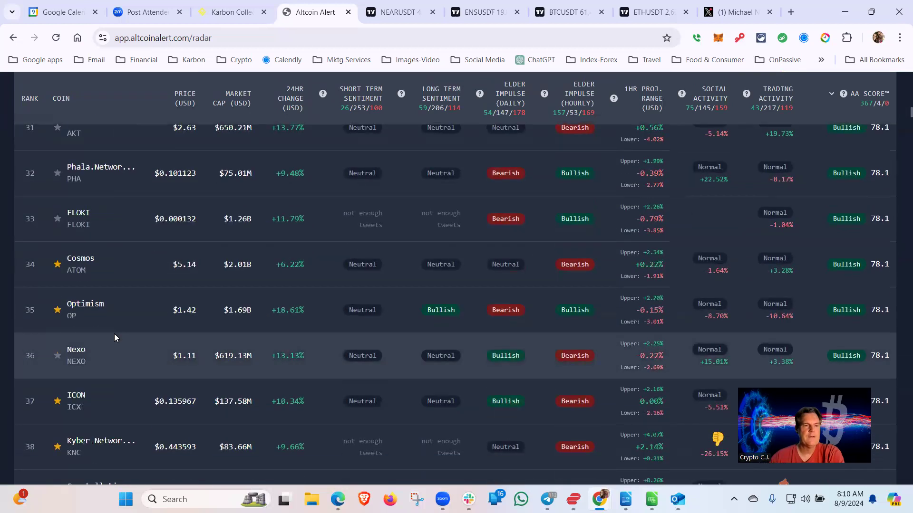
scroll(114, 338, up, 5)
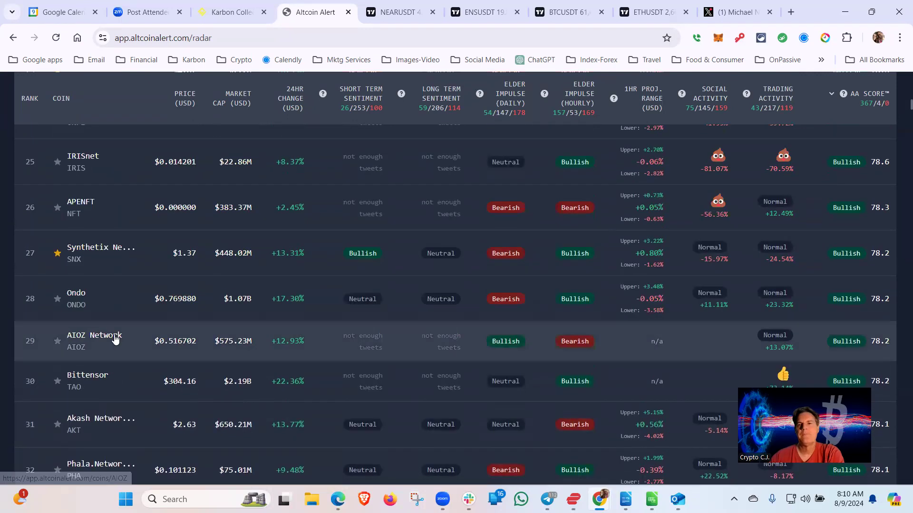
scroll(114, 337, up, 13)
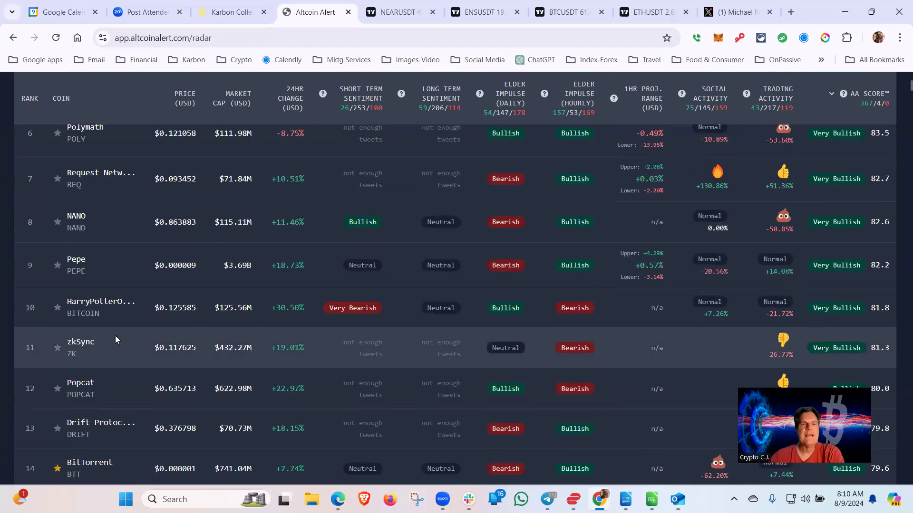
scroll(115, 336, up, 6)
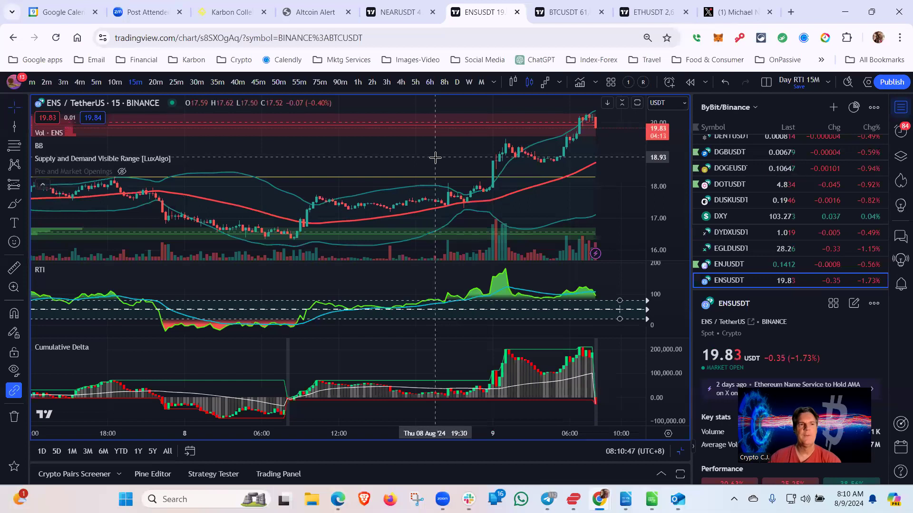
Step: Load the JASMYUSDT 15-minute chart from the watchlist in place of ENS
scroll(780, 187, down, 10)
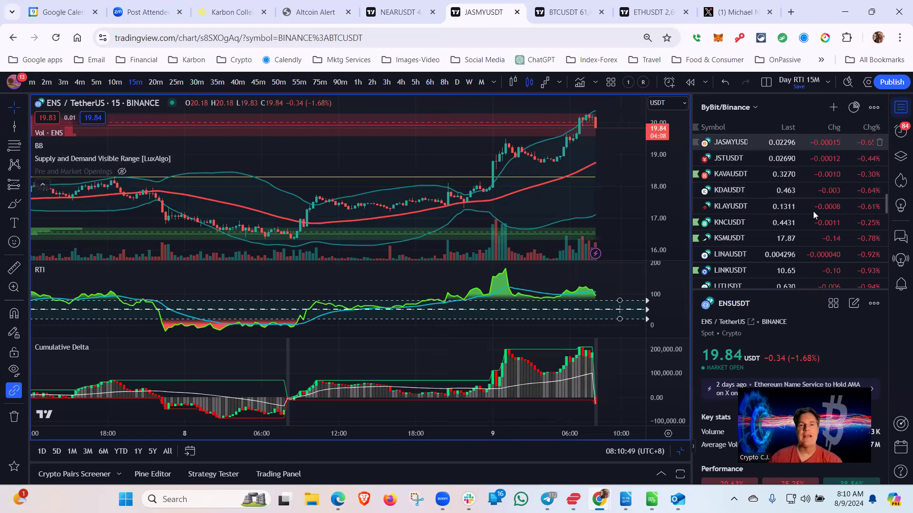
key(Down)
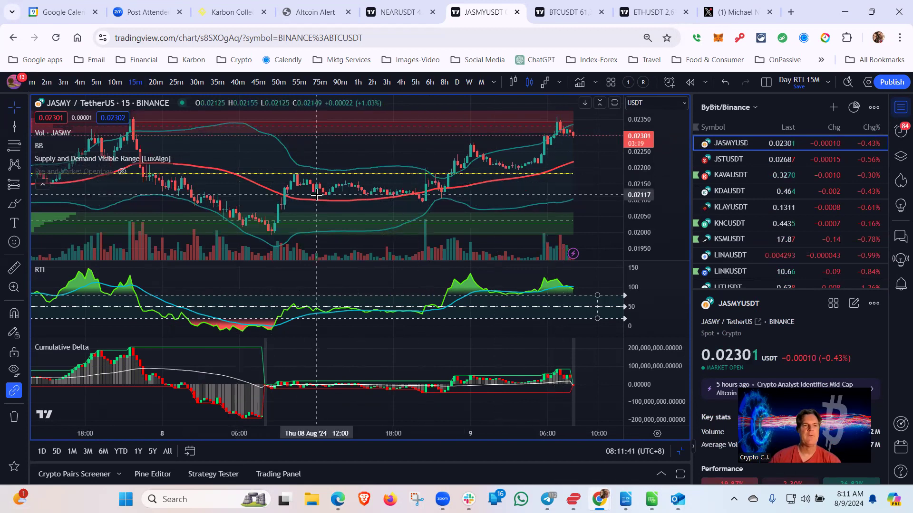
Step: Review the RTI and Cumulative Delta indicators on the JASMY 15-minute chart
mouse_move(139, 164)
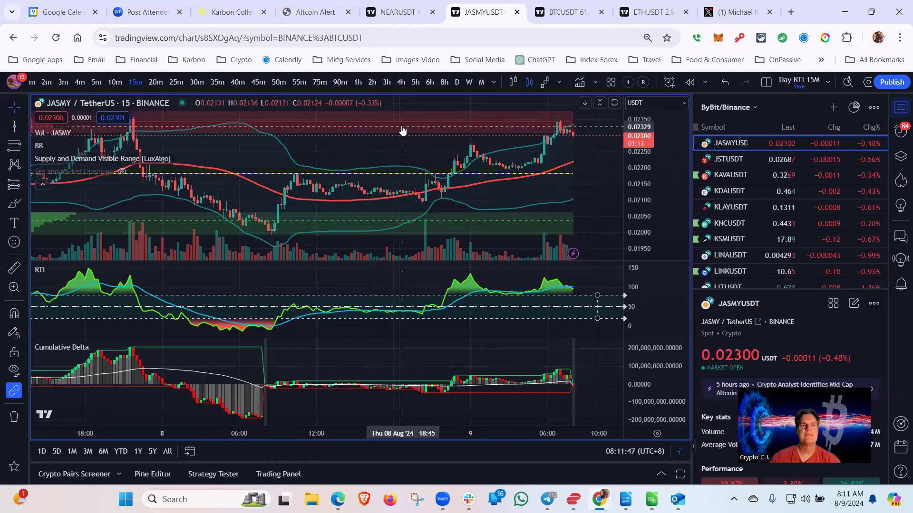
mouse_move(46, 276)
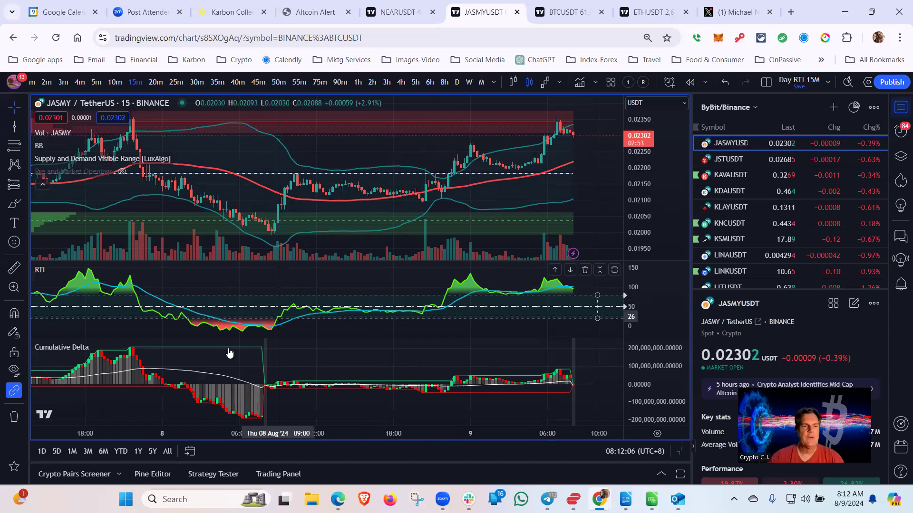
Step: Place a vertical line at the 10:00 candle on 8 Aug
click(14, 466)
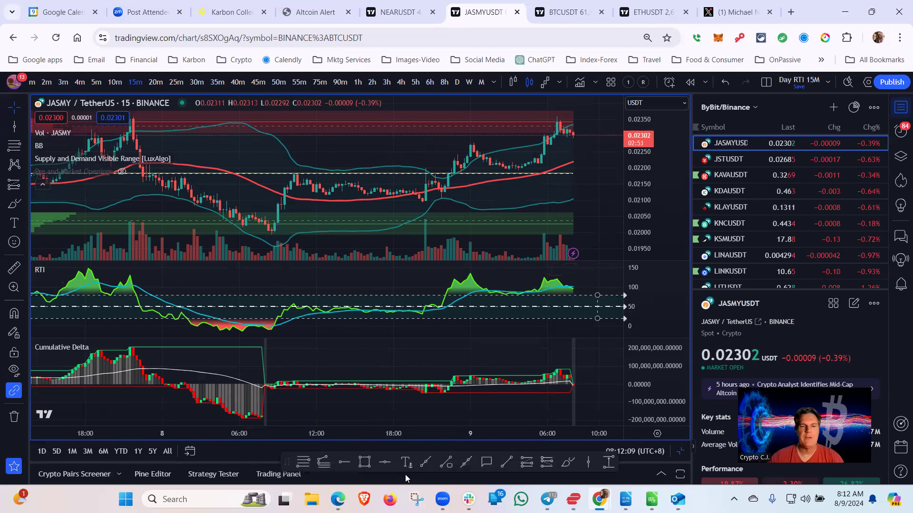
click(588, 464)
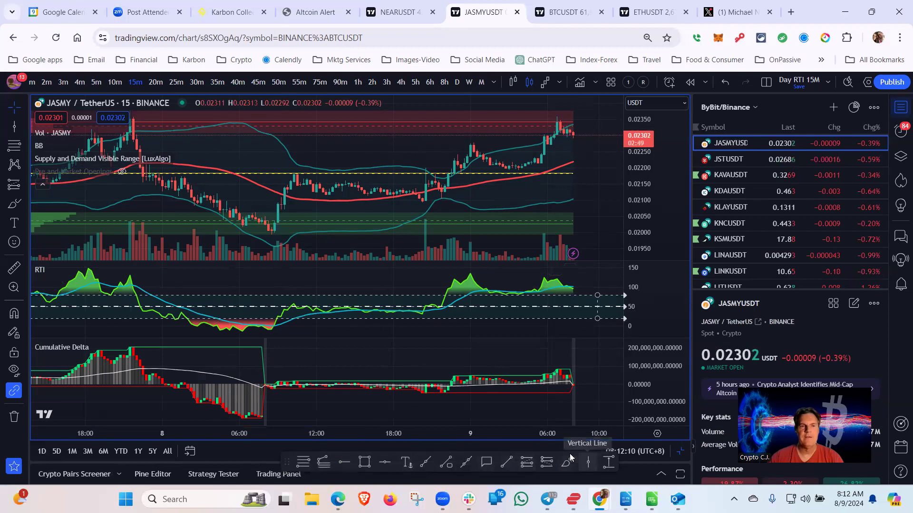
click(277, 316)
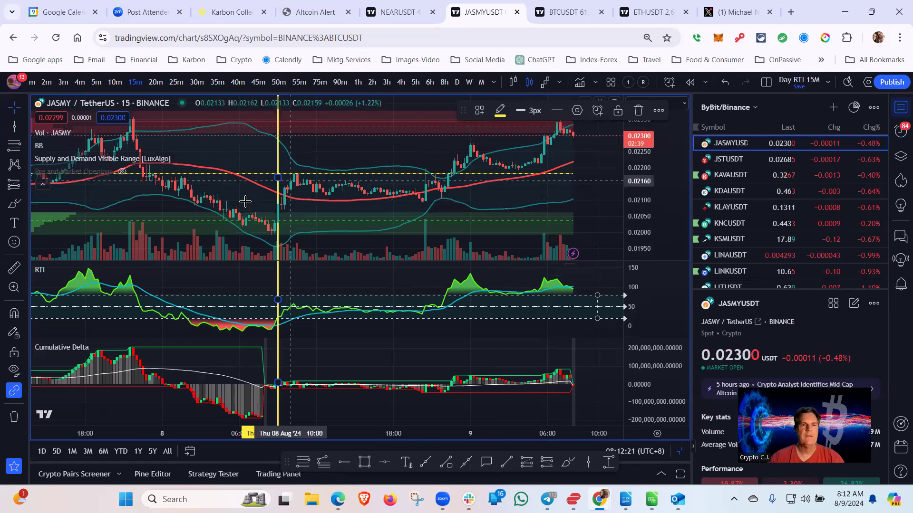
Step: Measure the bounce from the marked candle, then move the line to 22:00 on 8 Aug
click(21, 269)
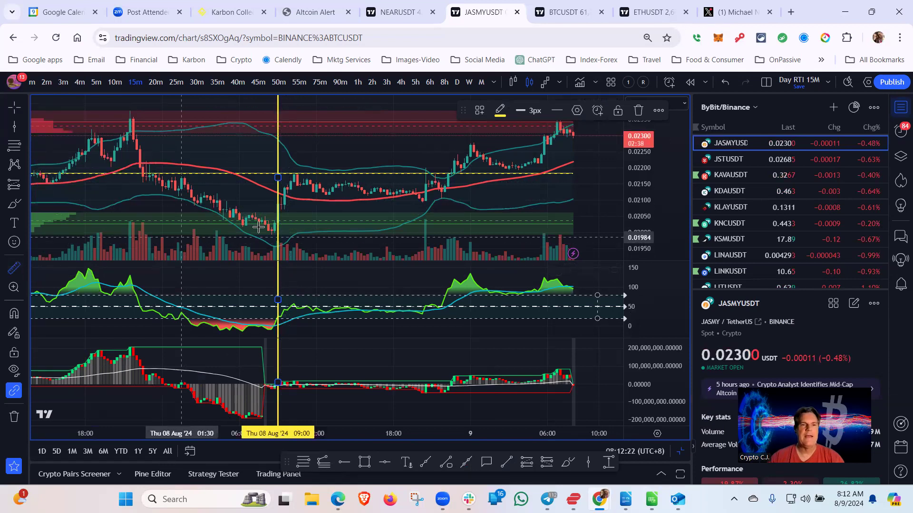
click(279, 205)
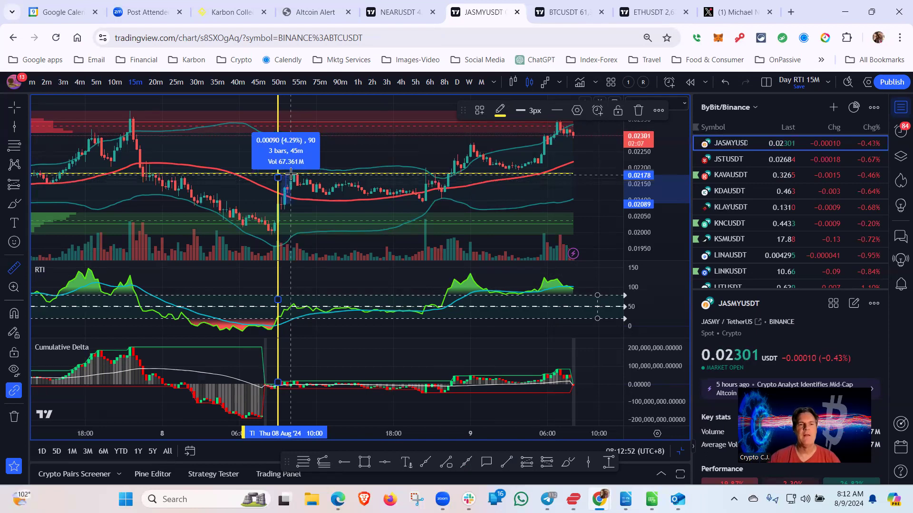
click(291, 176)
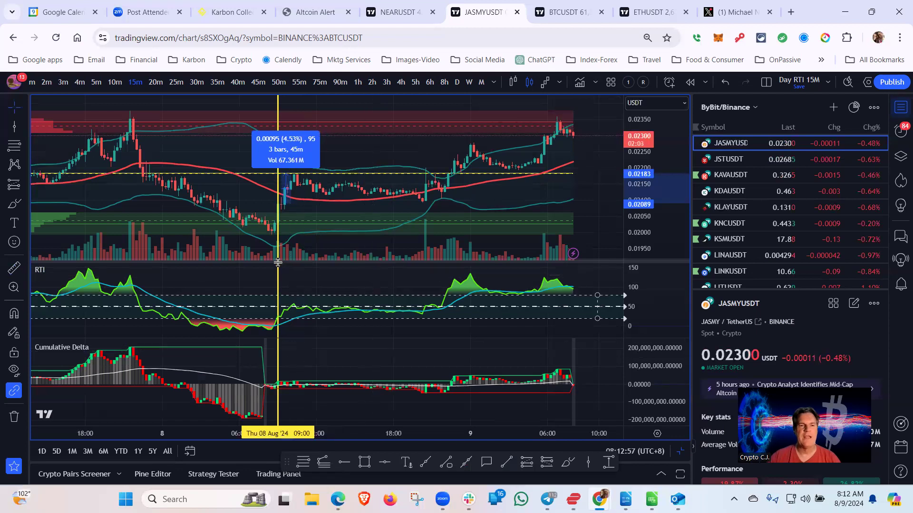
mouse_move(278, 271)
mouse_down()
mouse_move(399, 267)
mouse_move(445, 276)
mouse_up()
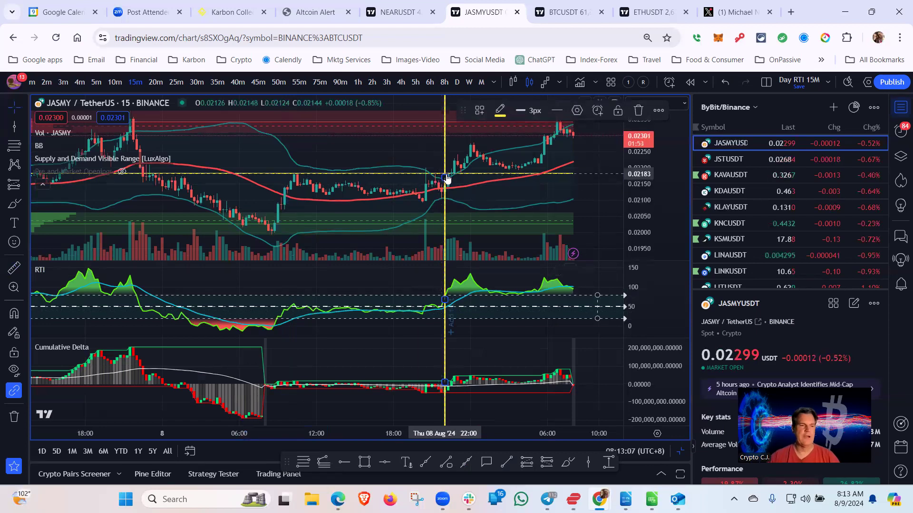
click(7, 274)
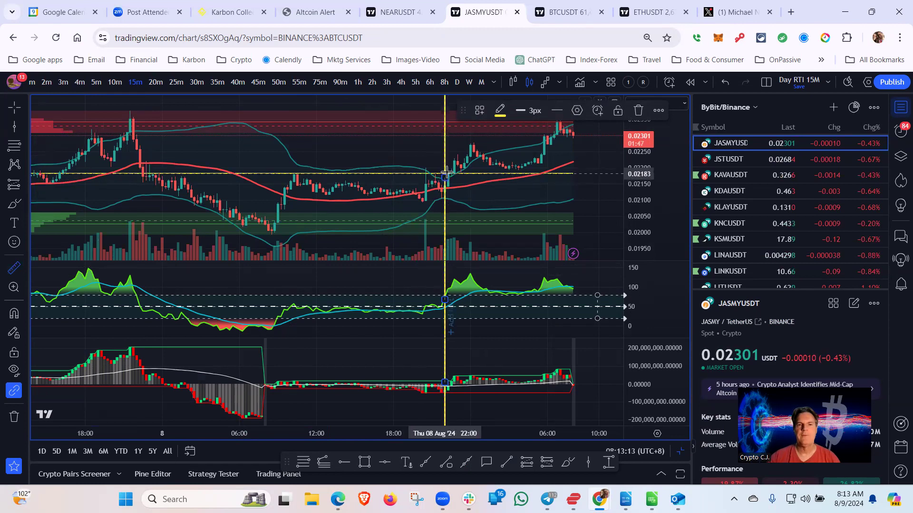
click(447, 172)
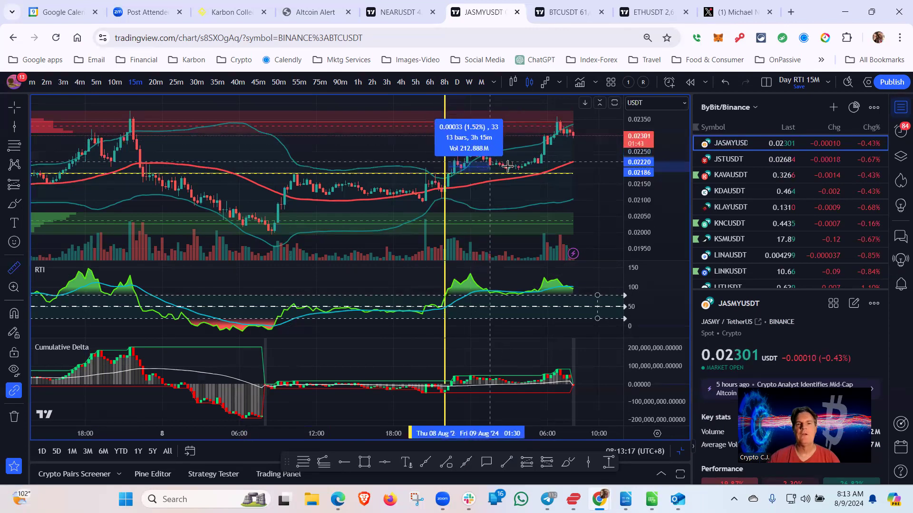
click(556, 118)
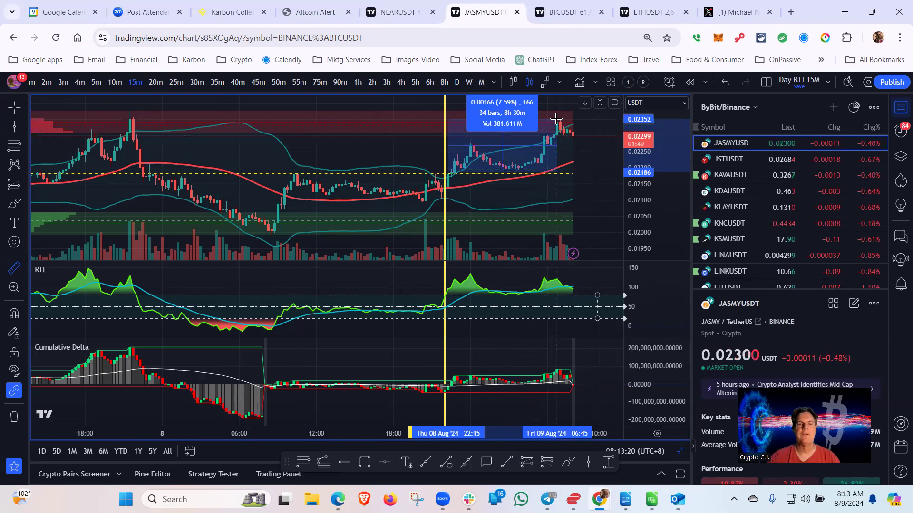
click(373, 147)
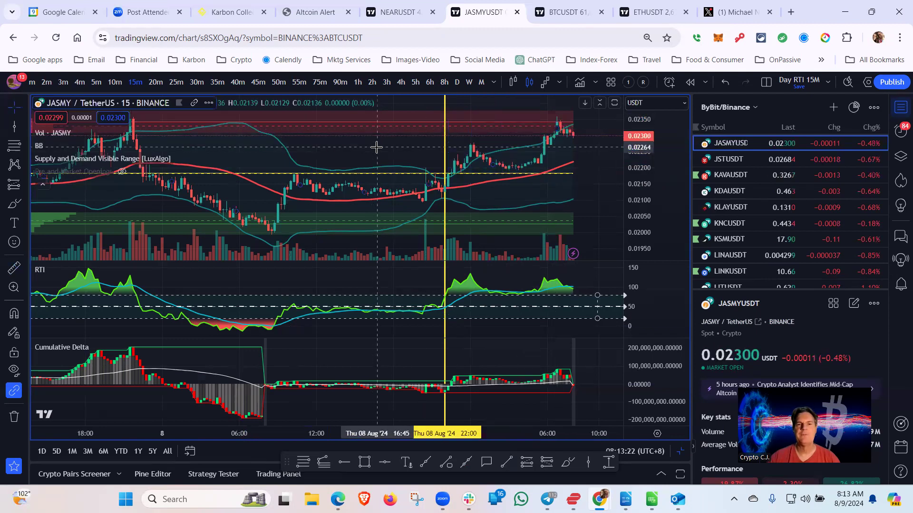
click(447, 163)
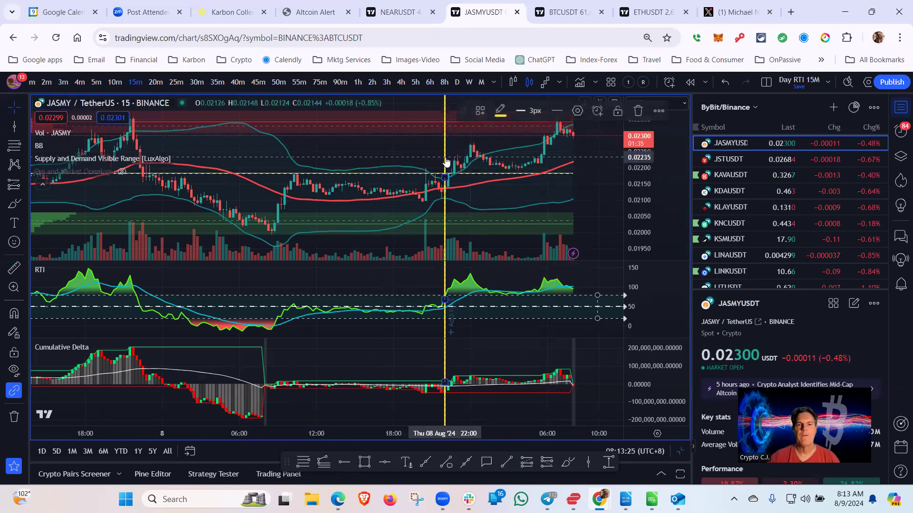
Step: Delete the yellow vertical line and measure the decline after the 7 Aug peak
click(637, 111)
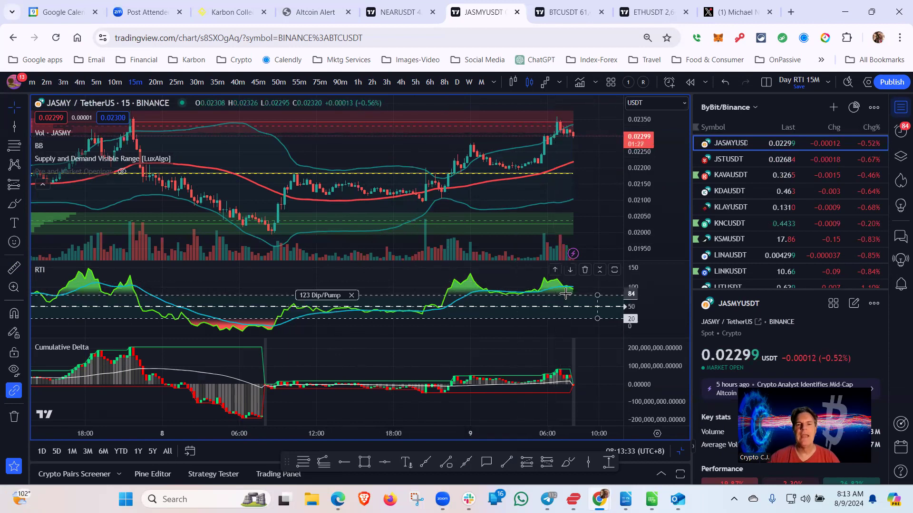
drag(418, 279, 400, 278)
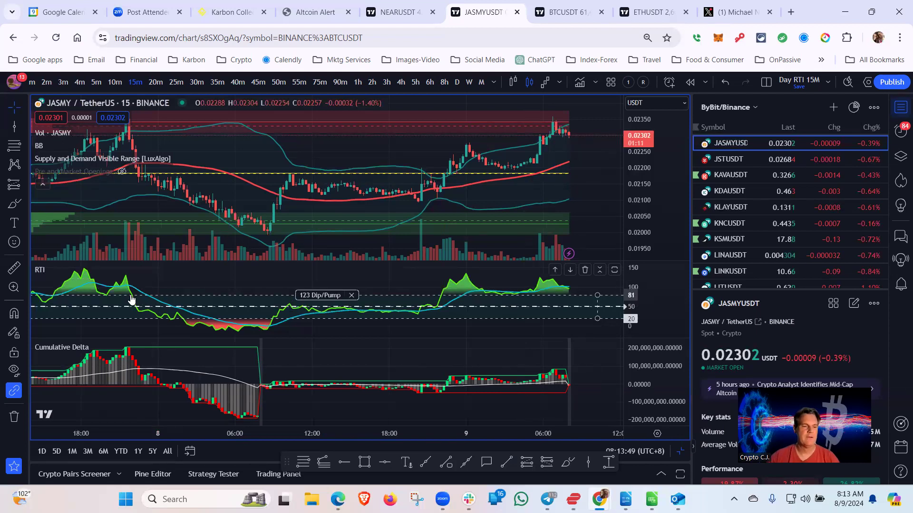
shift+click(137, 174)
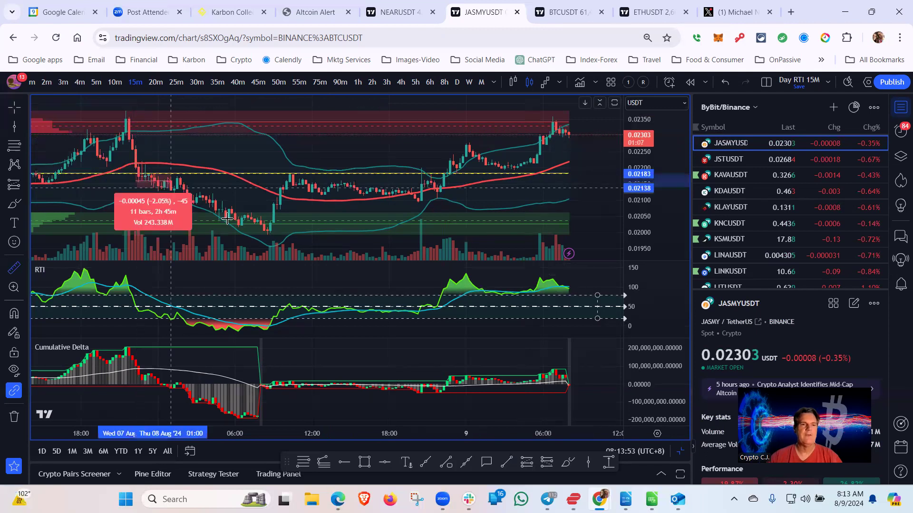
click(270, 231)
click(362, 148)
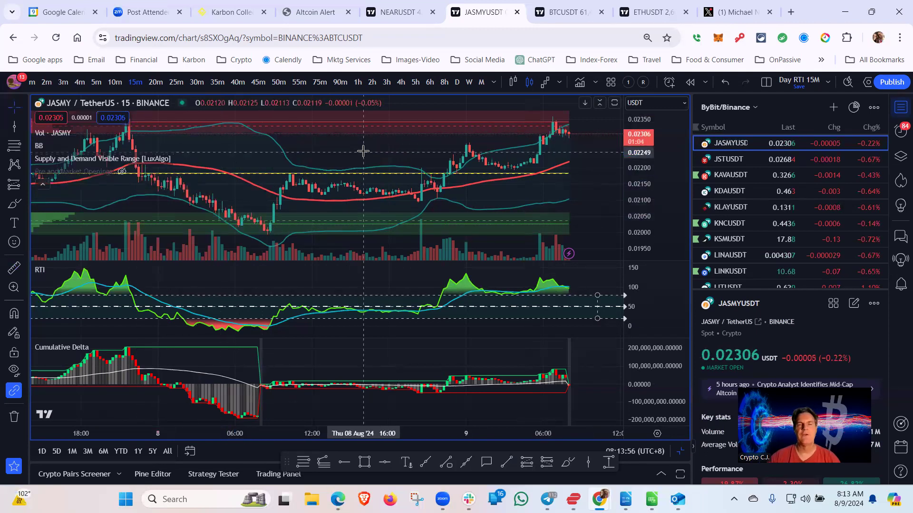
Step: Start an RTI alert on JASMYUSDT 15m set to Crossing Up, clearing the old threshold
right_click(382, 284)
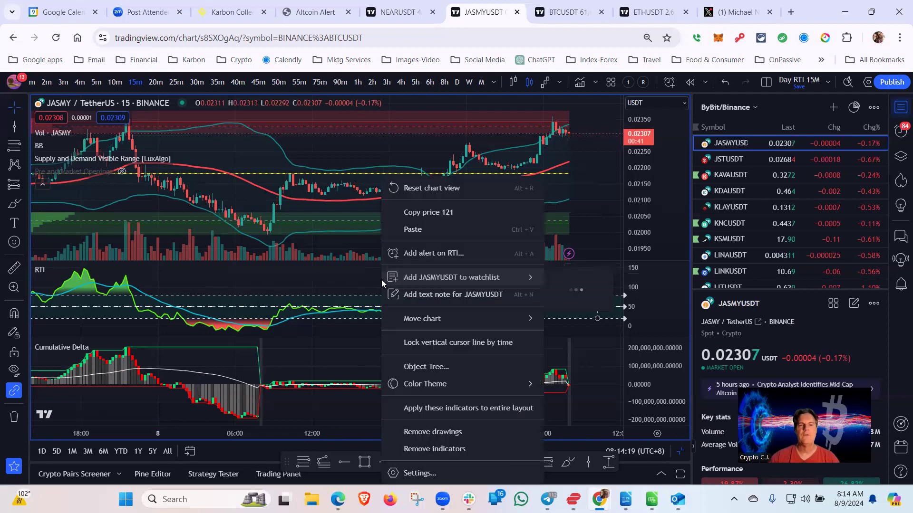
click(424, 255)
click(565, 180)
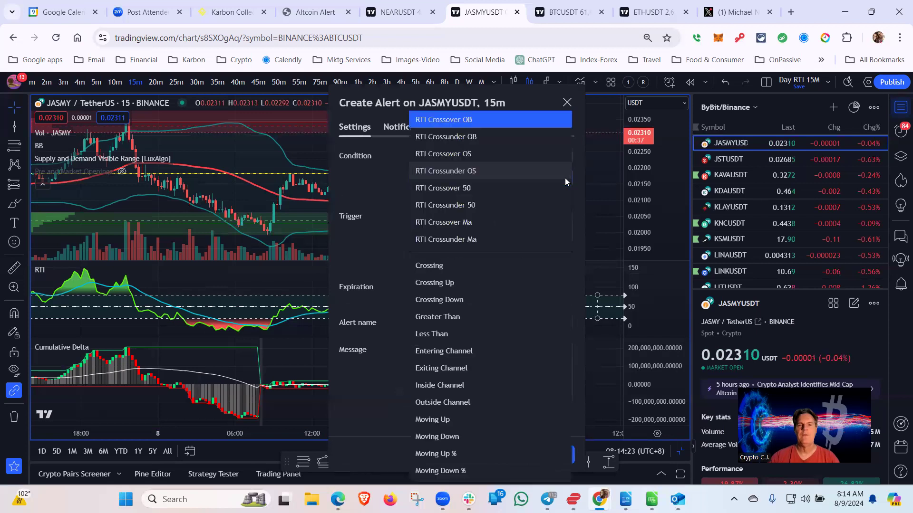
click(477, 281)
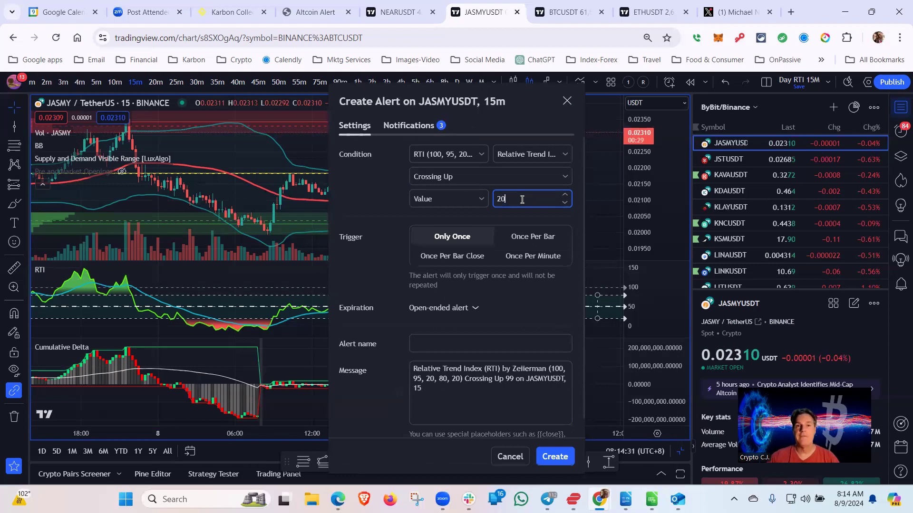
key(BackSpace)
key(BackSpace)
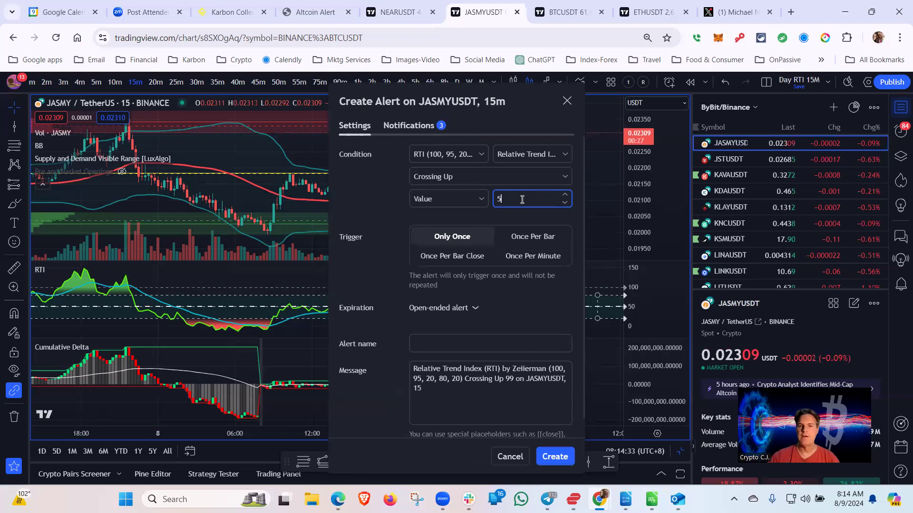
Step: Name the alert with the saved 'AA score purchase?' and review its notification options
click(481, 344)
text(aa)
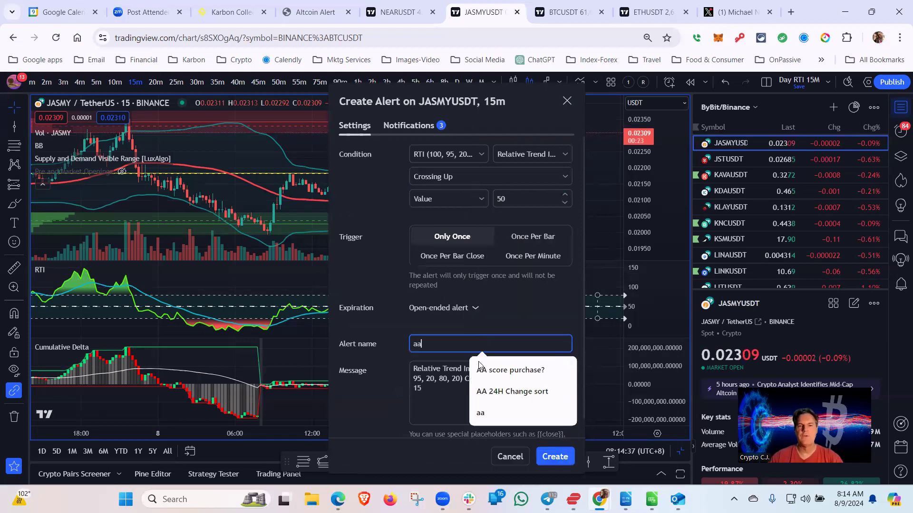
click(503, 373)
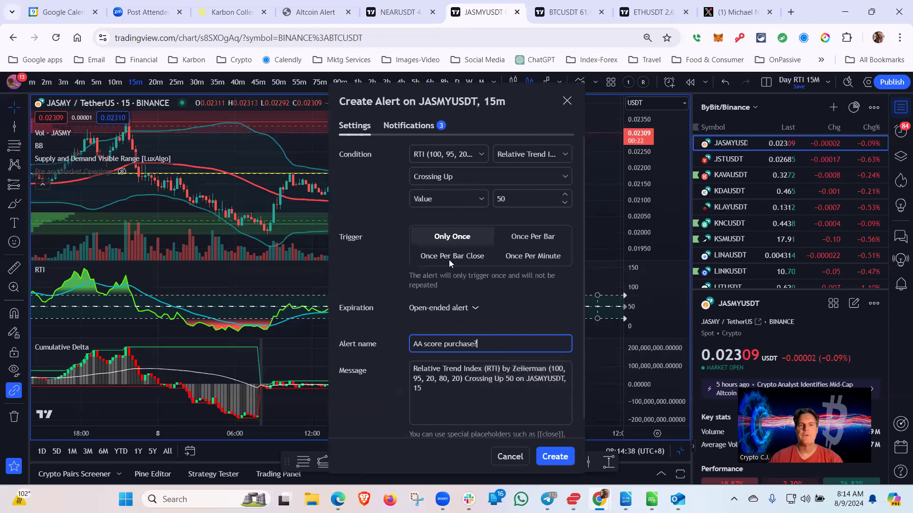
click(416, 125)
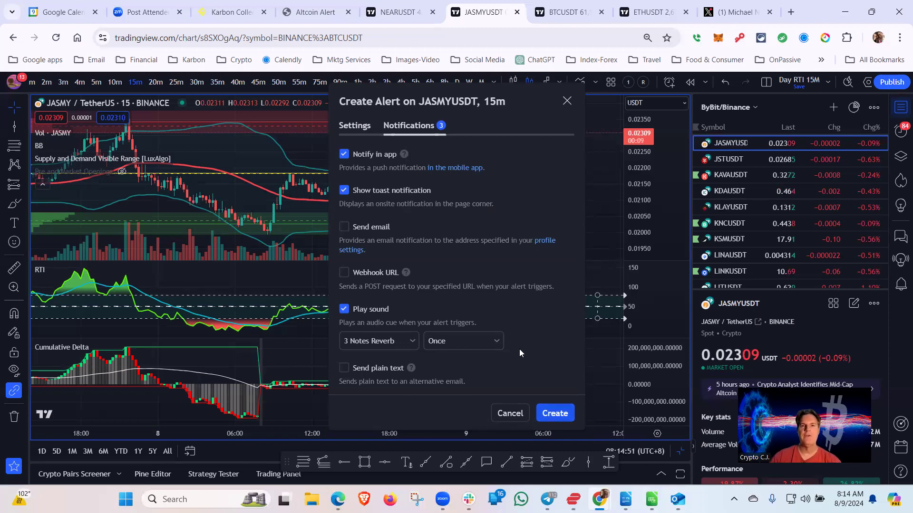
click(567, 102)
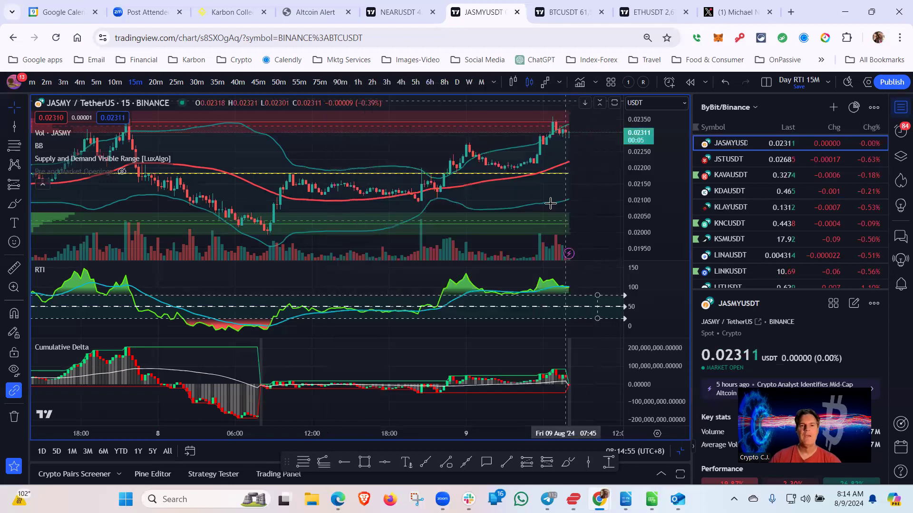
mouse_move(475, 310)
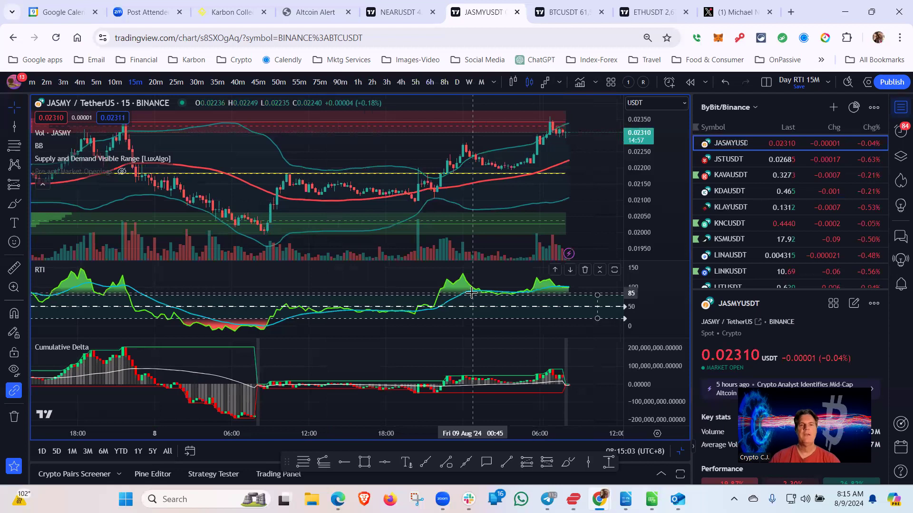
right_click(347, 277)
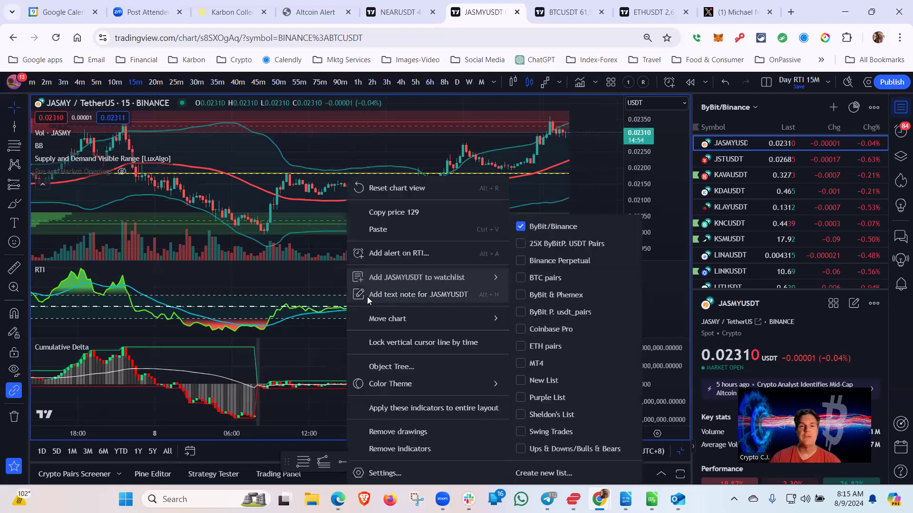
click(410, 253)
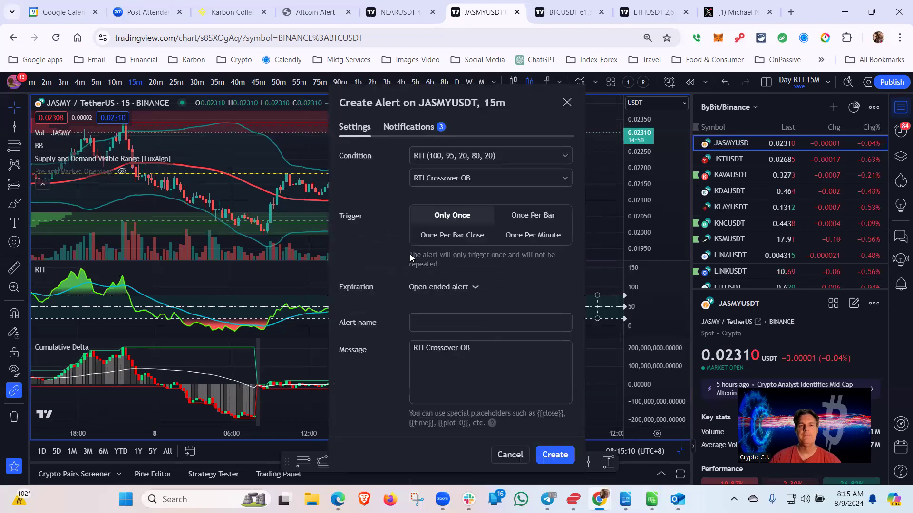
click(566, 177)
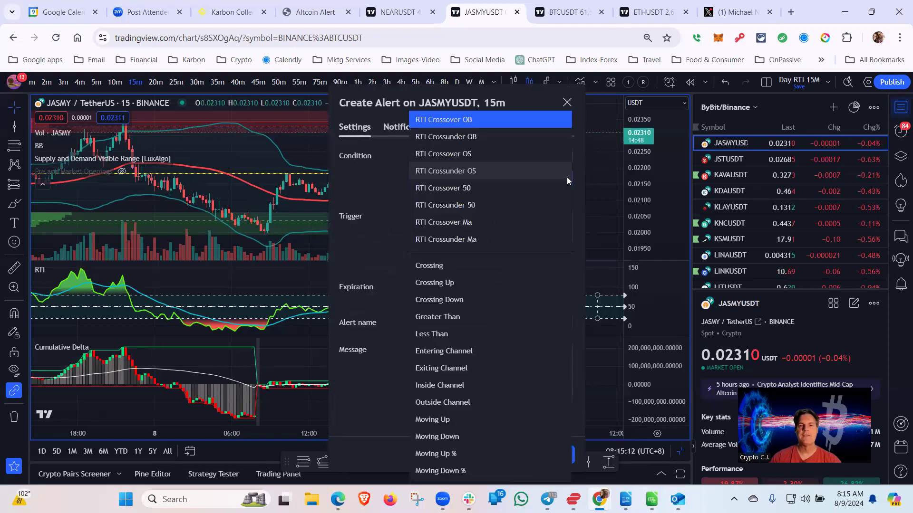
click(491, 353)
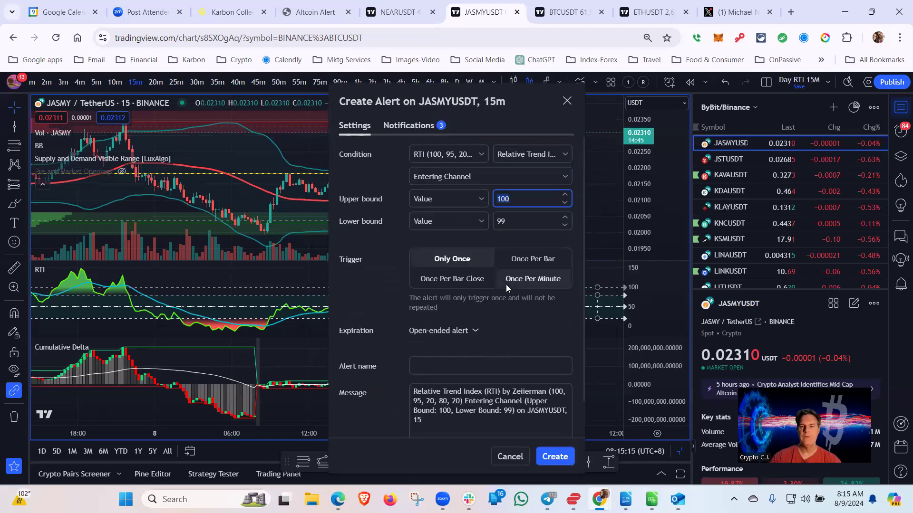
text(80)
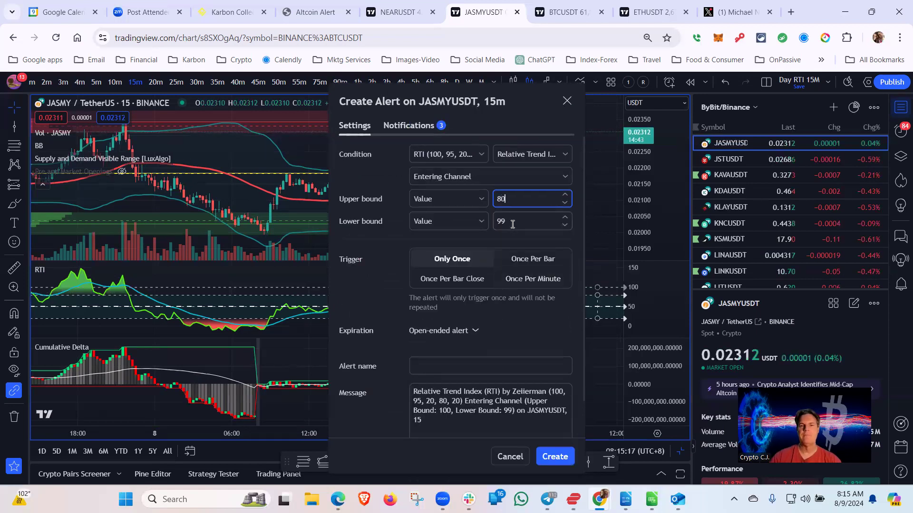
key(Tab)
text(20)
click(465, 278)
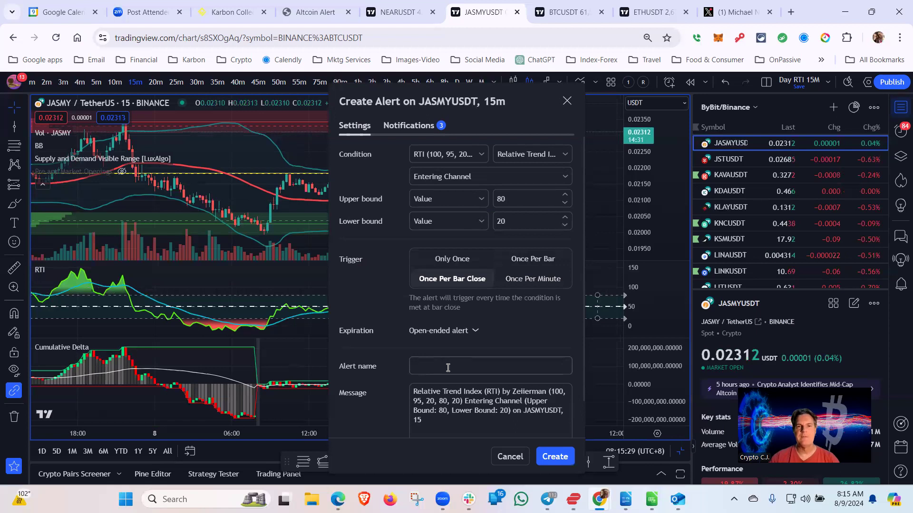
text(AA)
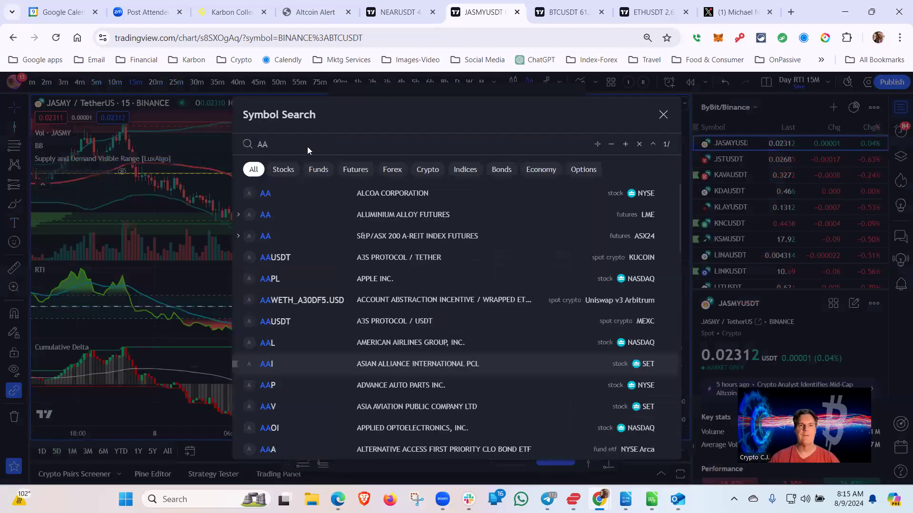
click(662, 115)
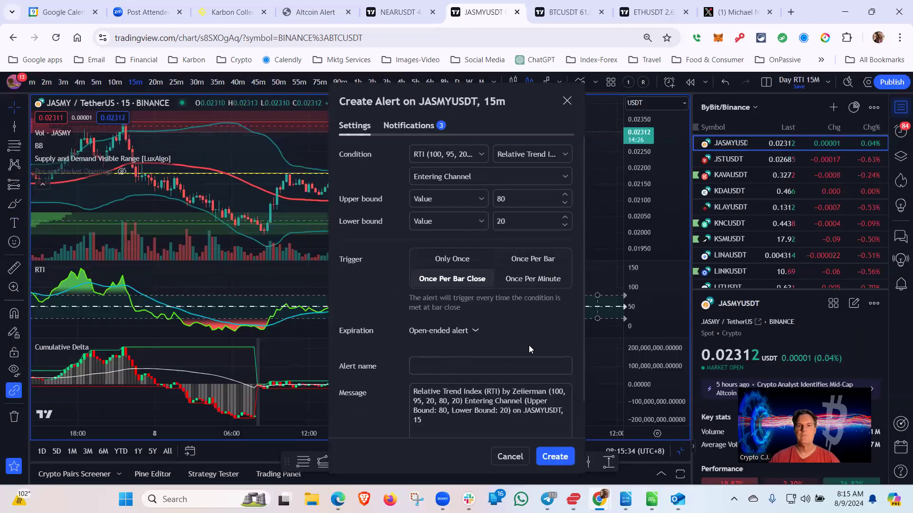
click(474, 368)
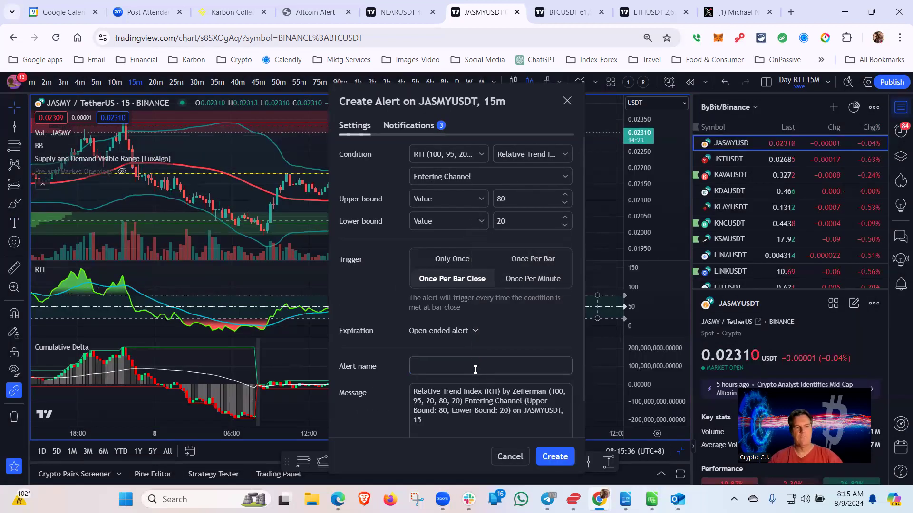
text(AA)
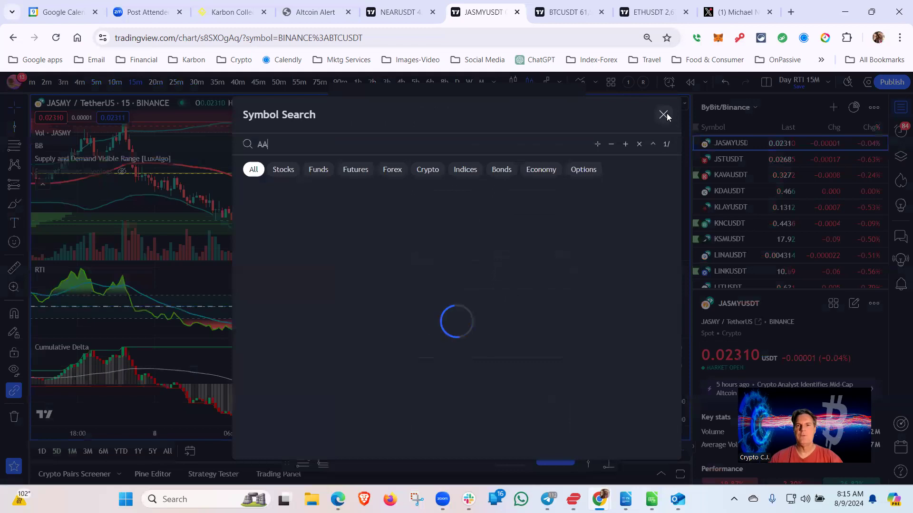
click(663, 115)
click(455, 365)
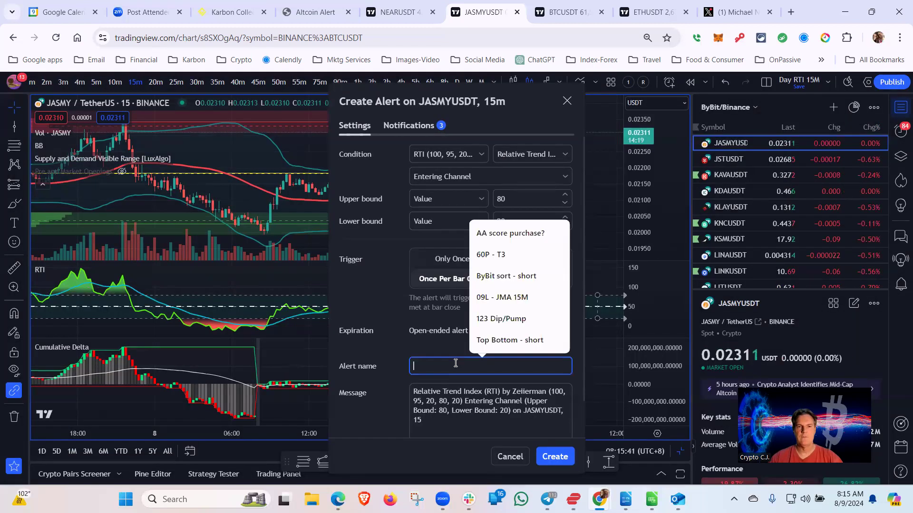
click(526, 229)
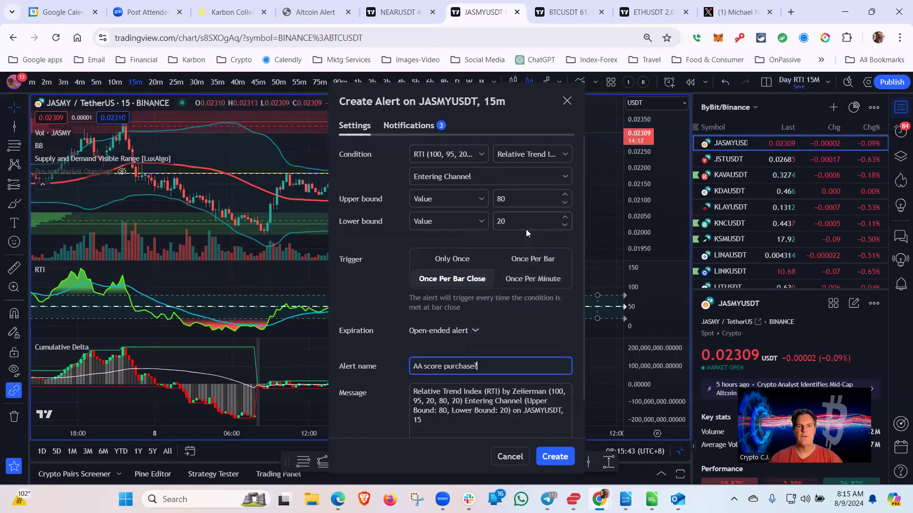
click(409, 126)
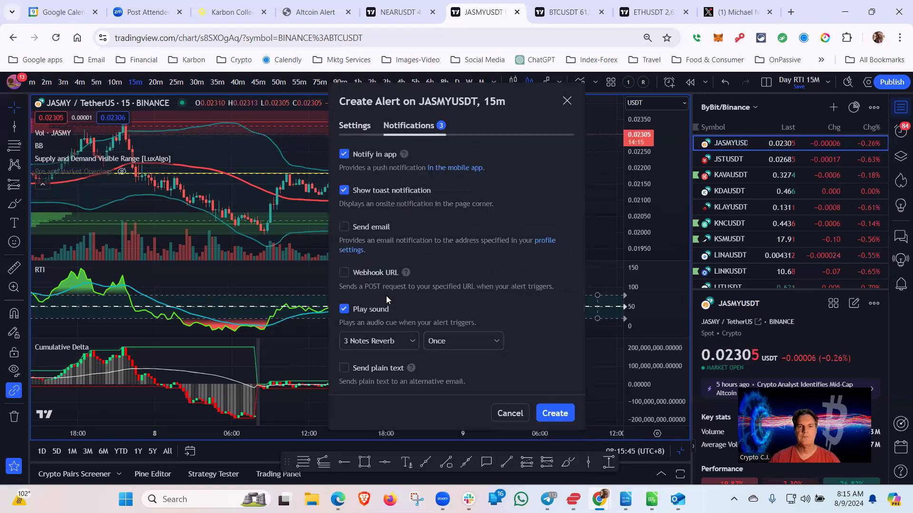
click(355, 127)
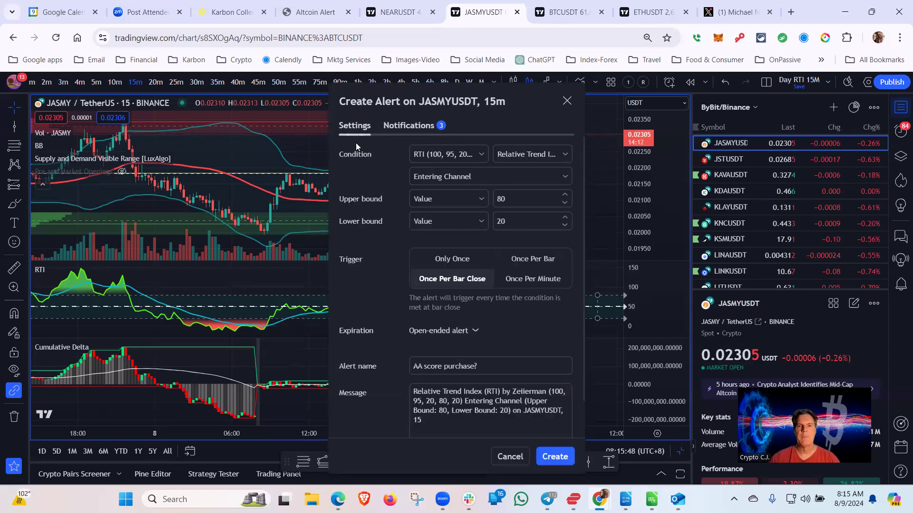
click(510, 456)
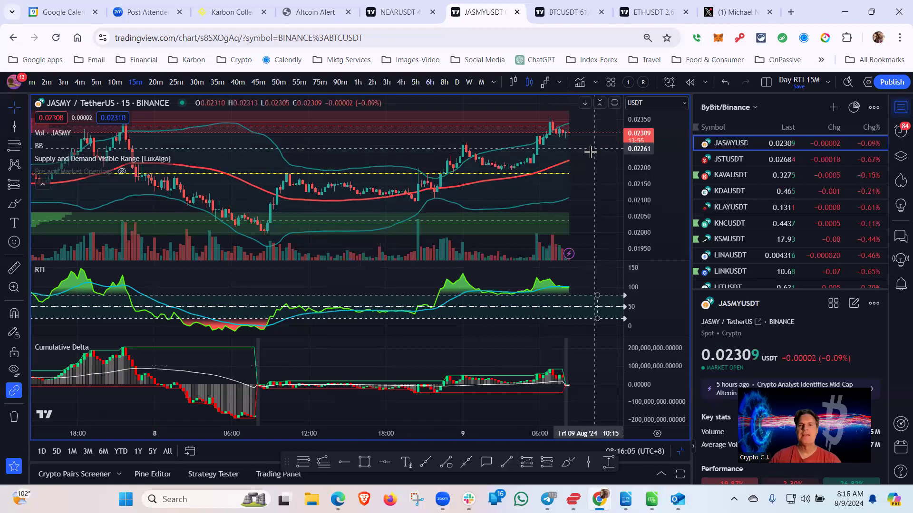
Step: Switch JASMYUSDT to the 1H Swing Trading layout showing SuperTrend Buy/Sell signals
click(629, 83)
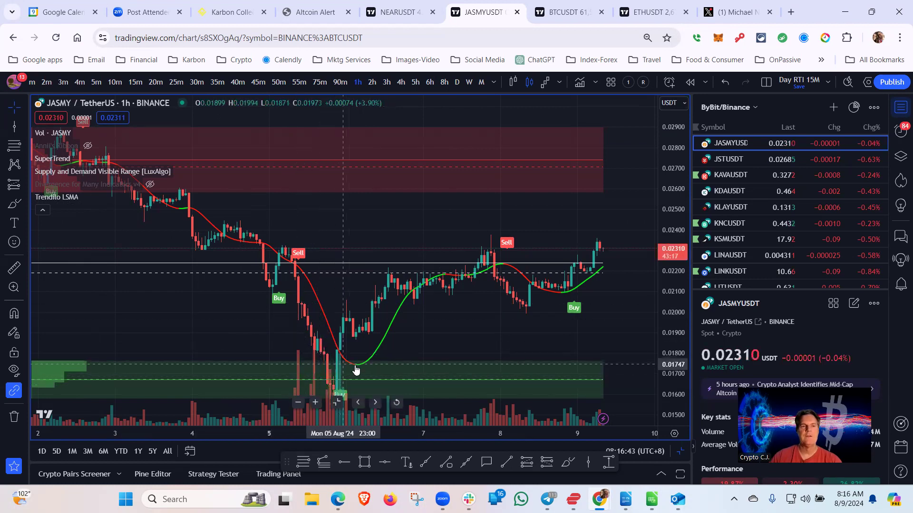
drag(338, 347, 628, 360)
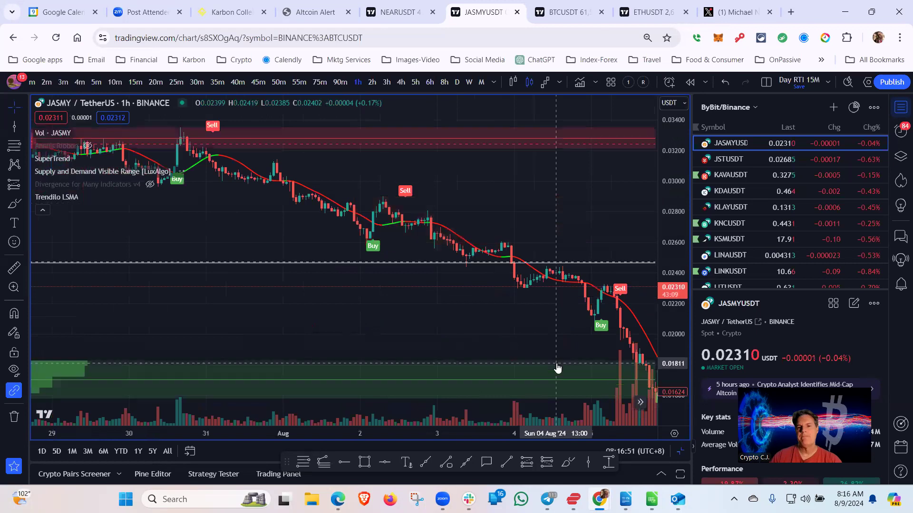
drag(544, 328, 258, 332)
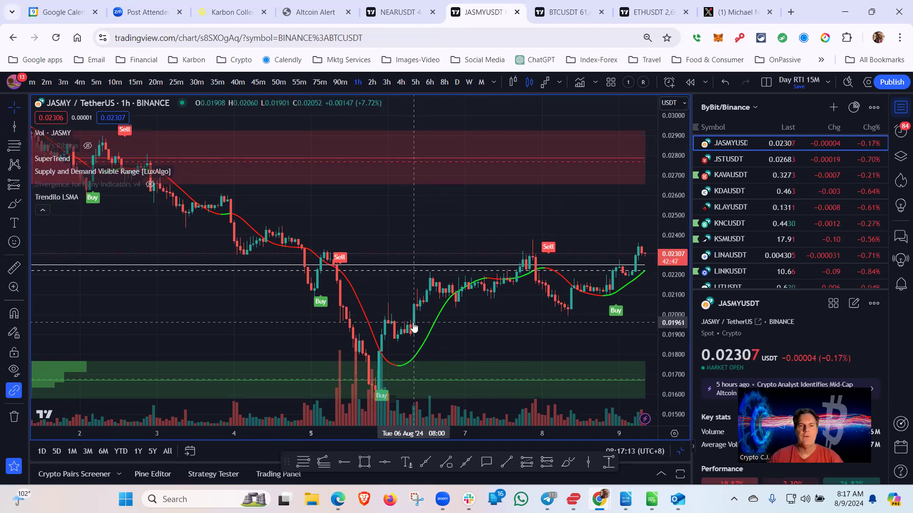
shift+click(413, 323)
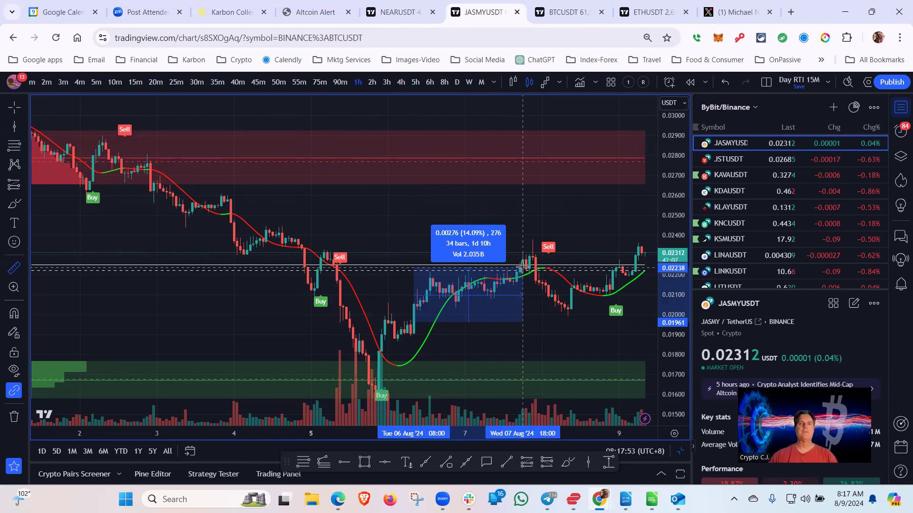
click(404, 206)
drag(470, 336, 418, 338)
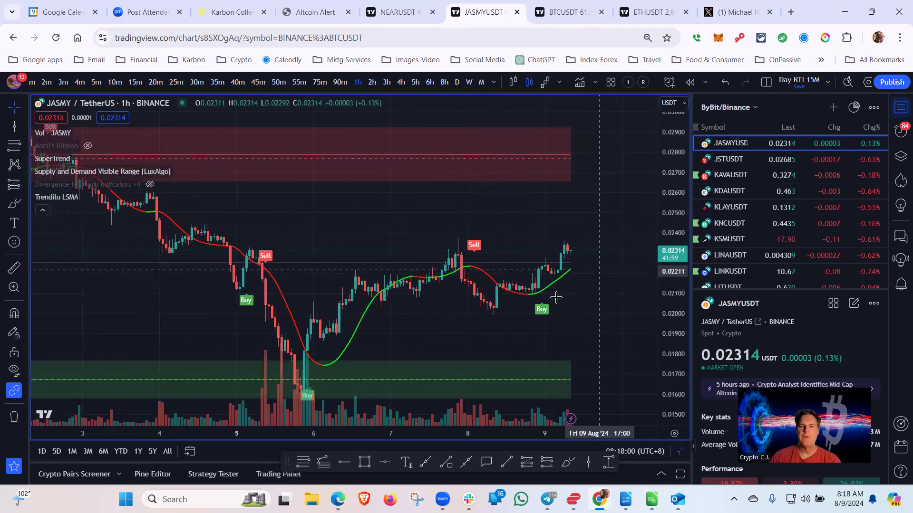
shift+click(581, 249)
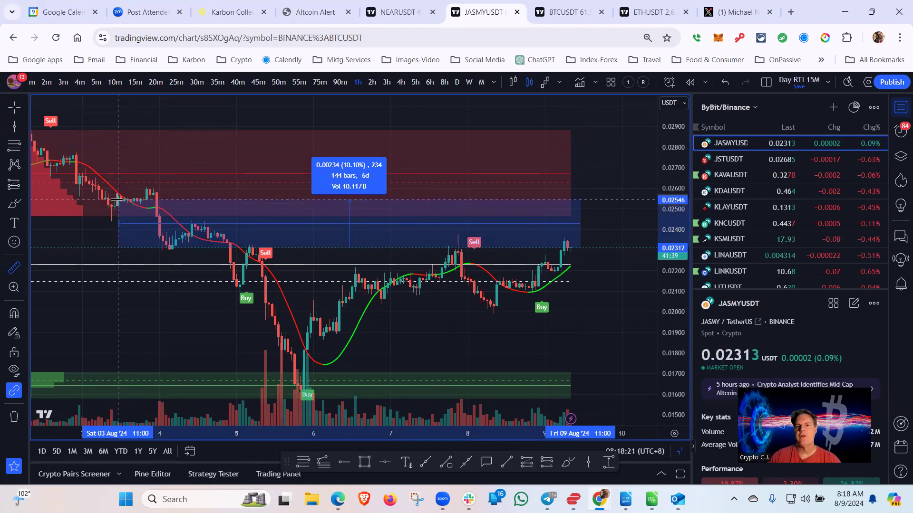
click(116, 200)
click(602, 284)
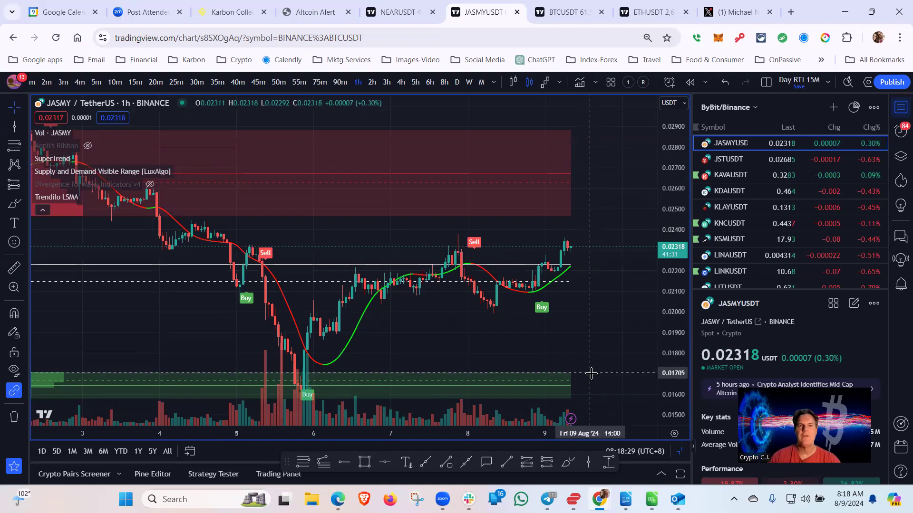
drag(501, 343, 420, 343)
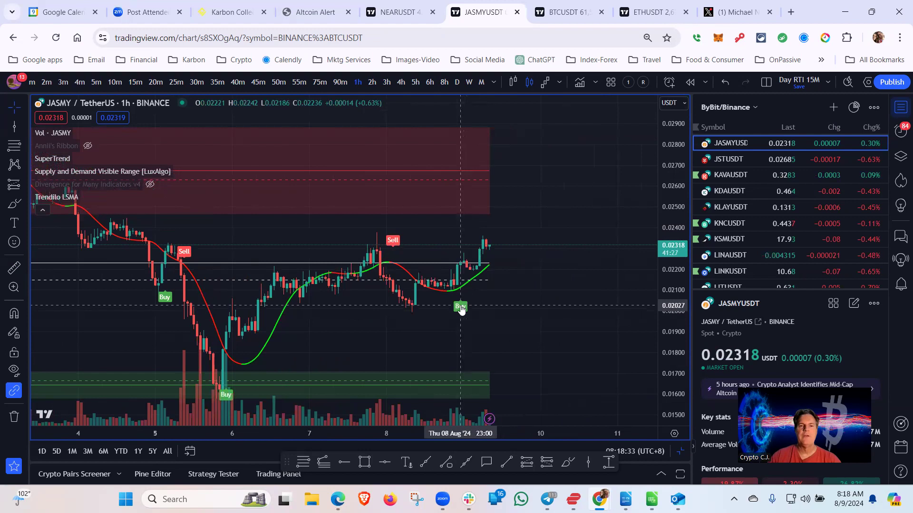
Step: Draft a SuperTrend Buy alert on the JASMYUSDT 1h chart with a saved alert name
right_click(460, 308)
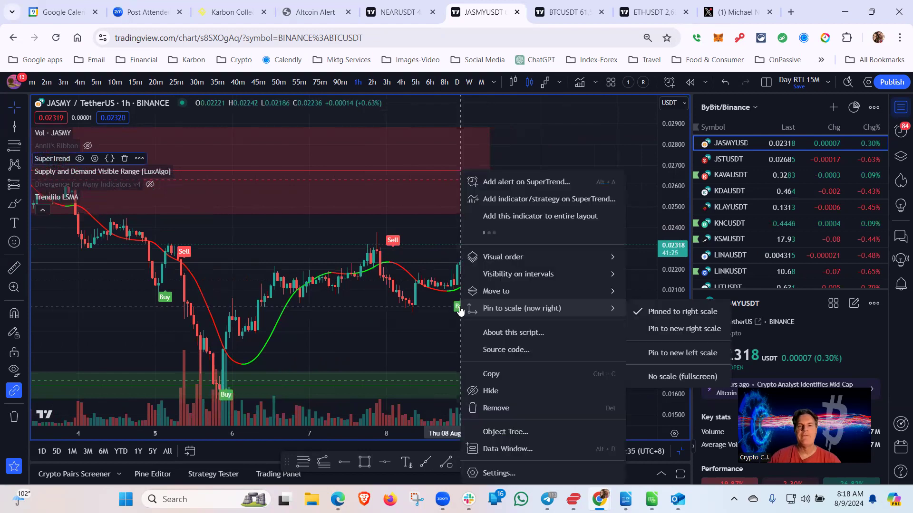
click(520, 182)
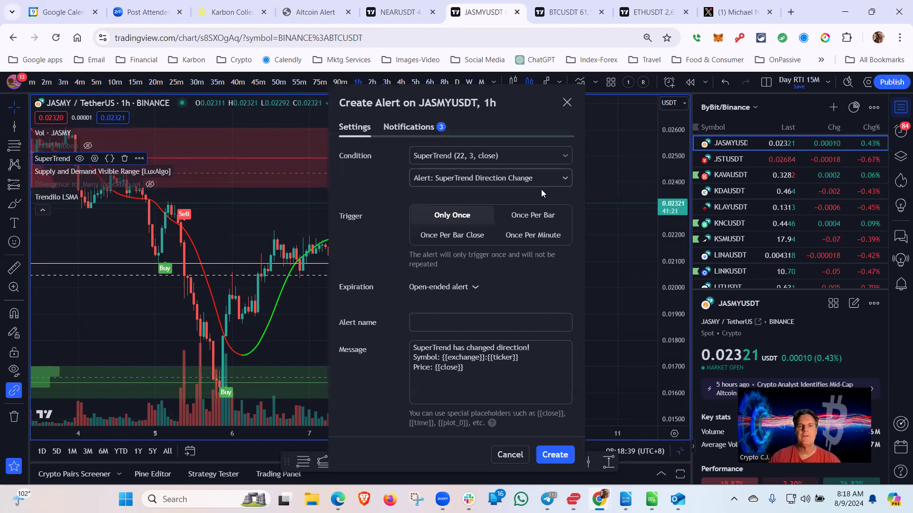
click(564, 178)
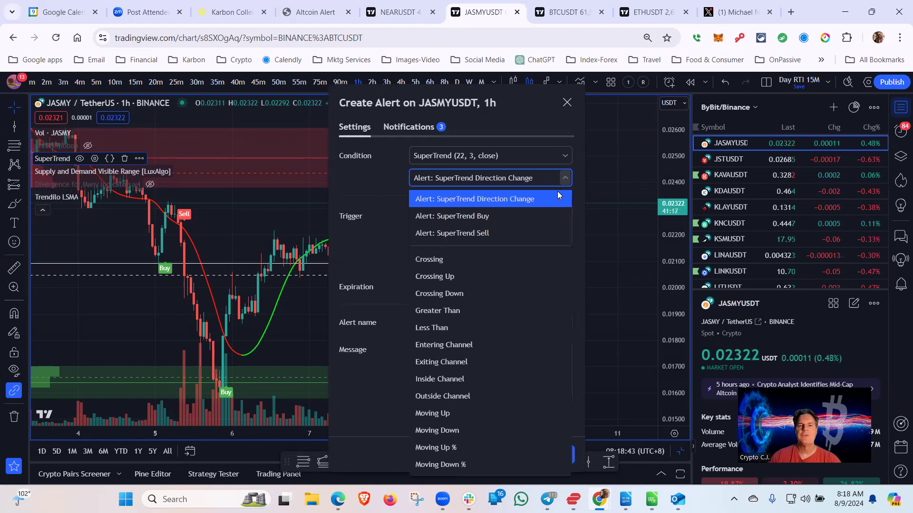
click(465, 213)
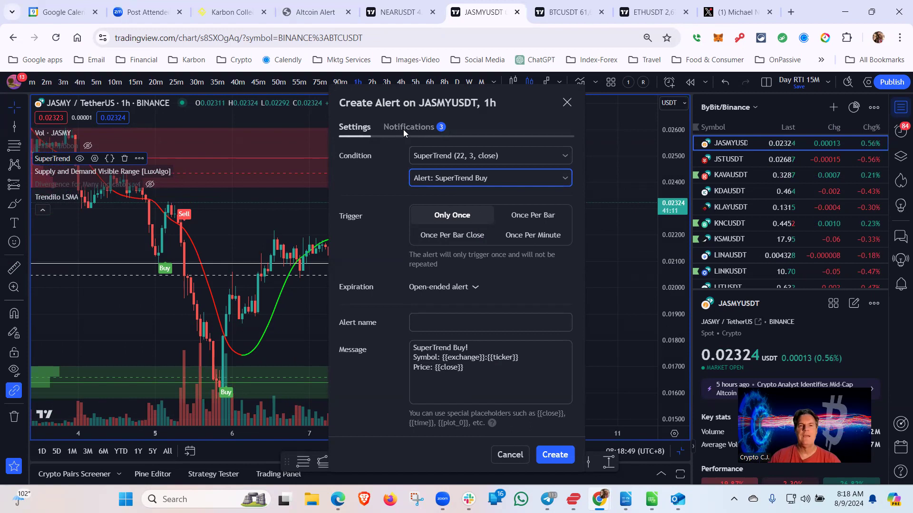
click(451, 325)
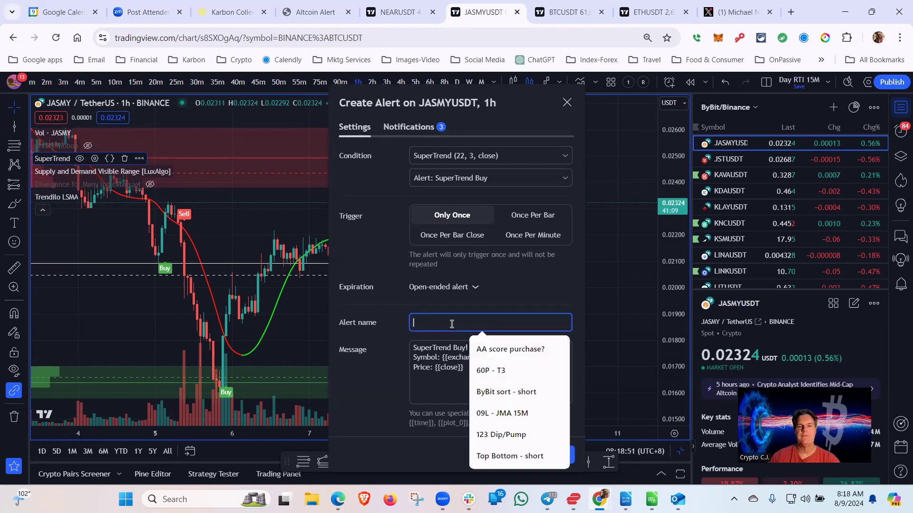
click(499, 349)
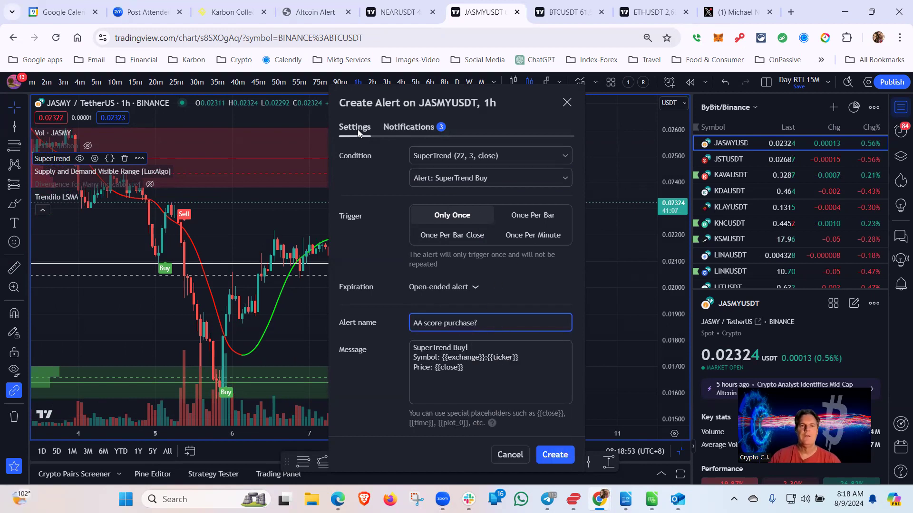
Step: Review the alert's notification and sound options, then cancel without creating it
click(397, 128)
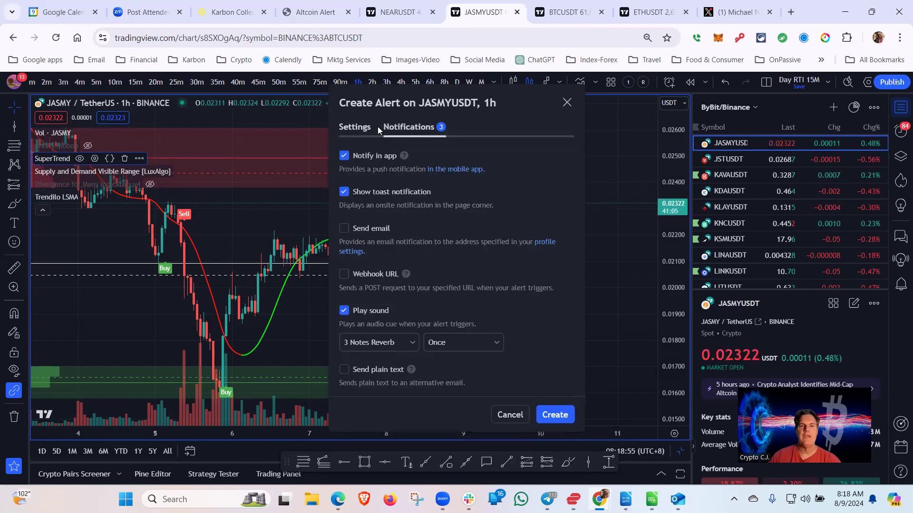
click(413, 343)
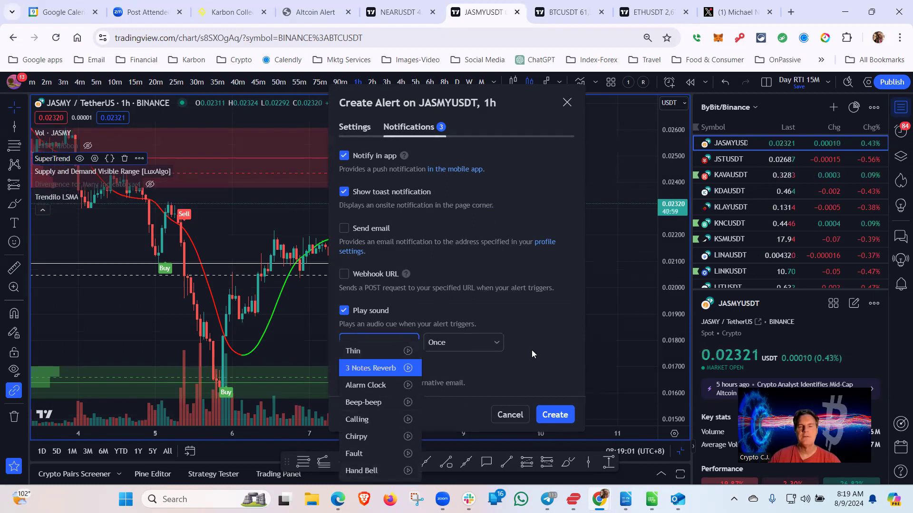
click(355, 126)
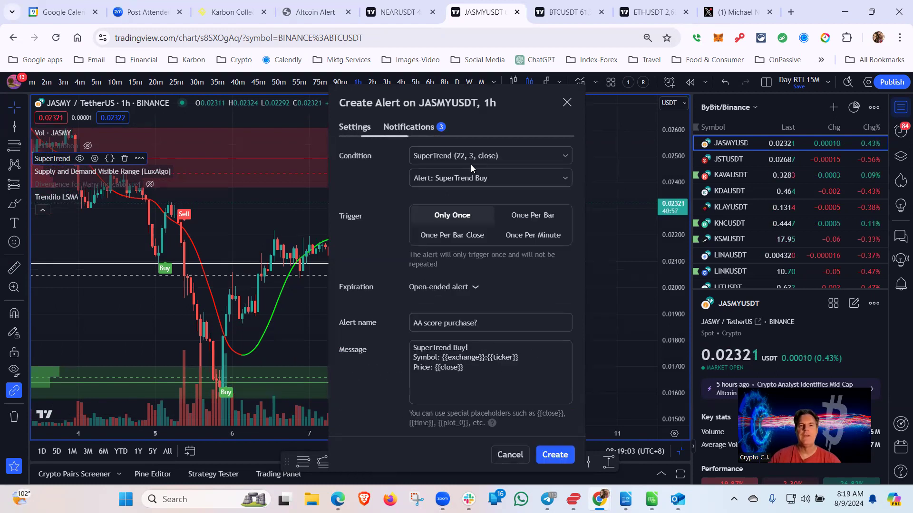
click(503, 455)
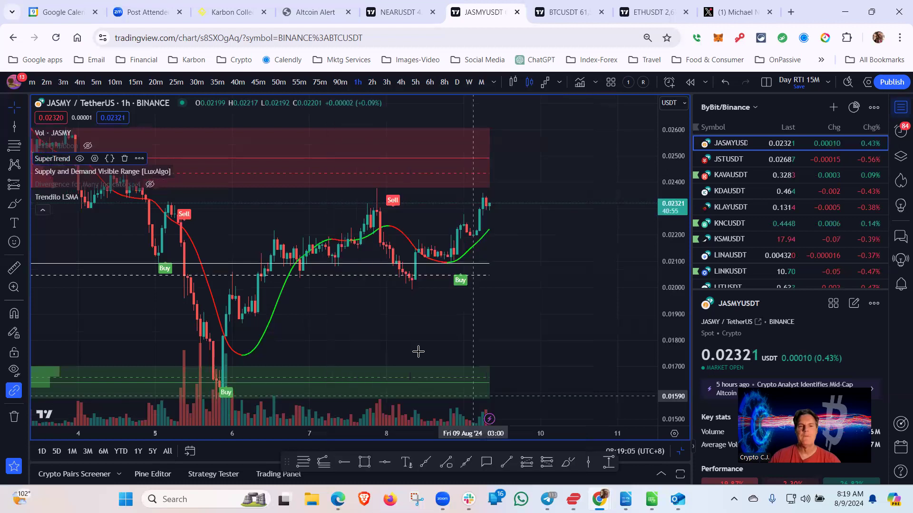
Step: Pan the JASMYUSDT 1h chart back to earlier bars and return to the Altcoin Alert radar
drag(464, 329, 555, 325)
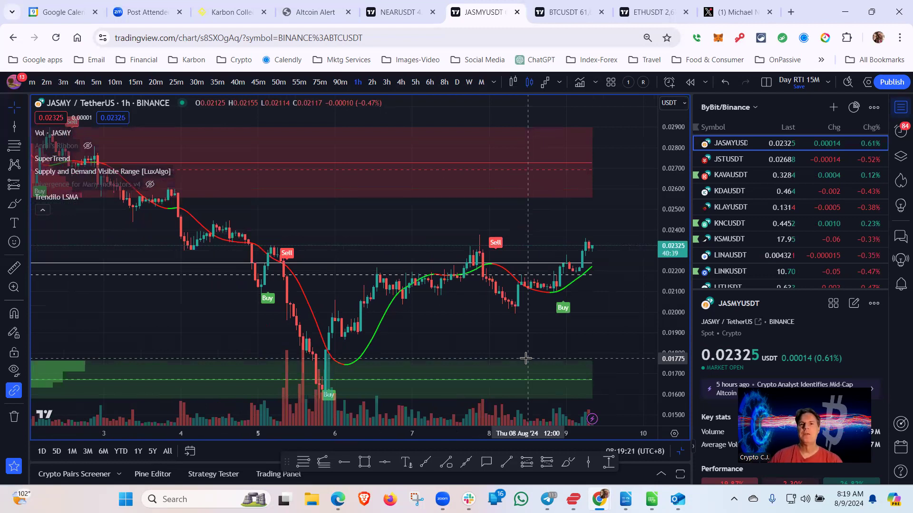
click(309, 19)
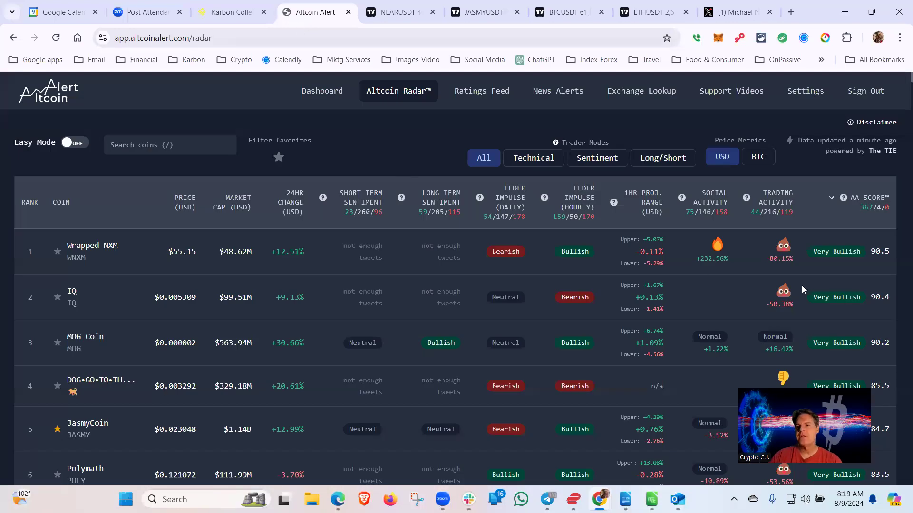
Step: Rank the radar by Social Activity, browse the list, then return to the JASMYUSDT 15m chart
click(709, 197)
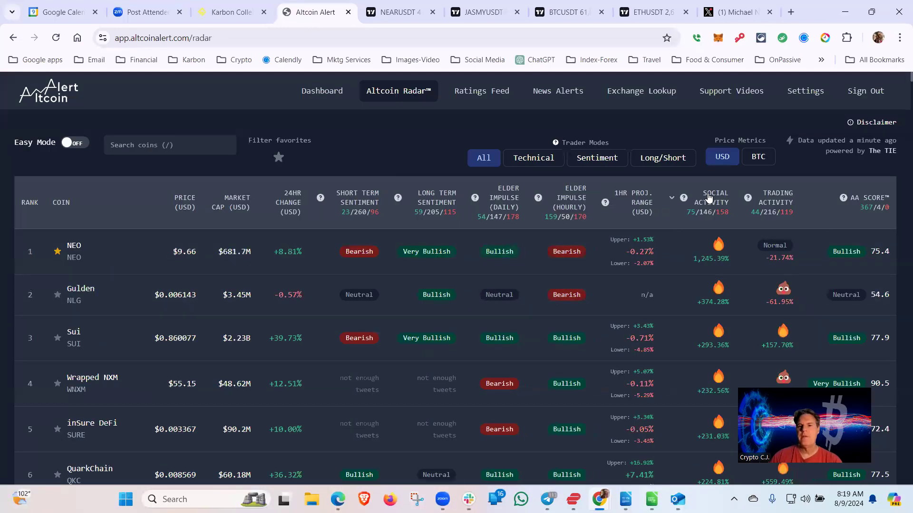
mouse_move(721, 192)
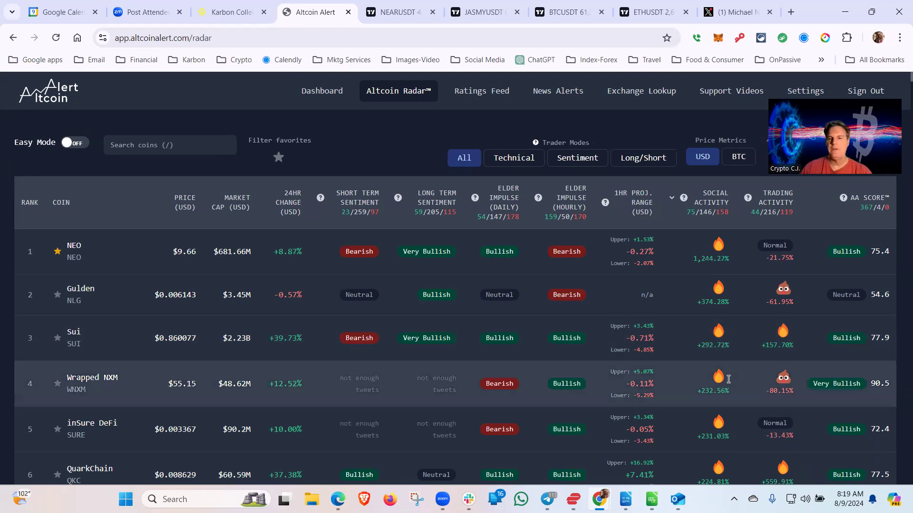
scroll(757, 342, down, 5)
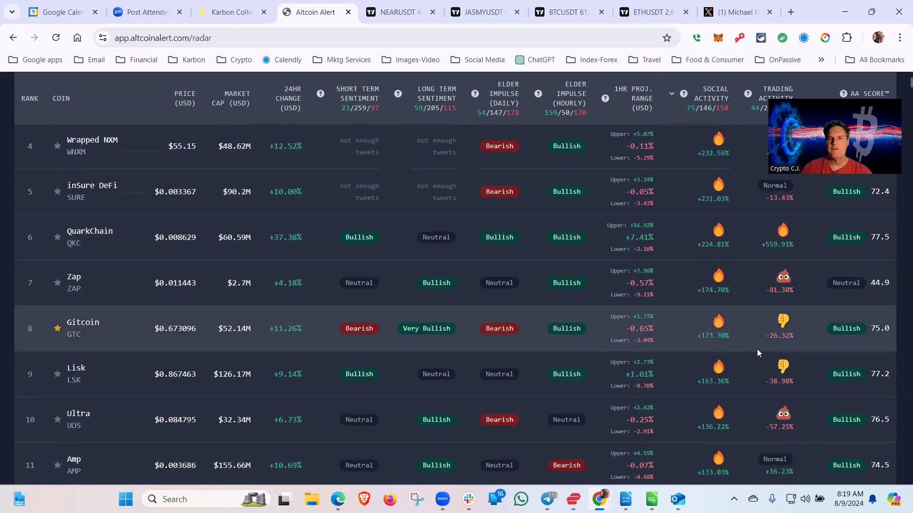
scroll(757, 351, down, 4)
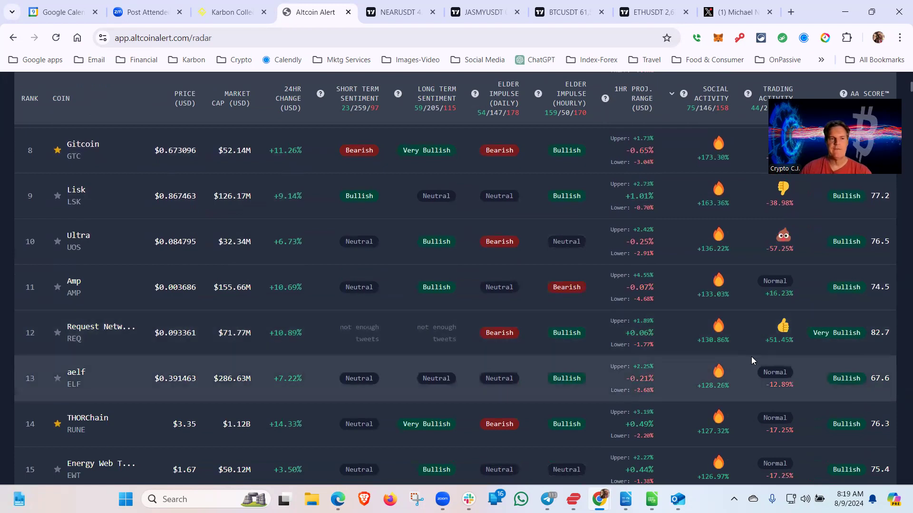
scroll(751, 356, down, 3)
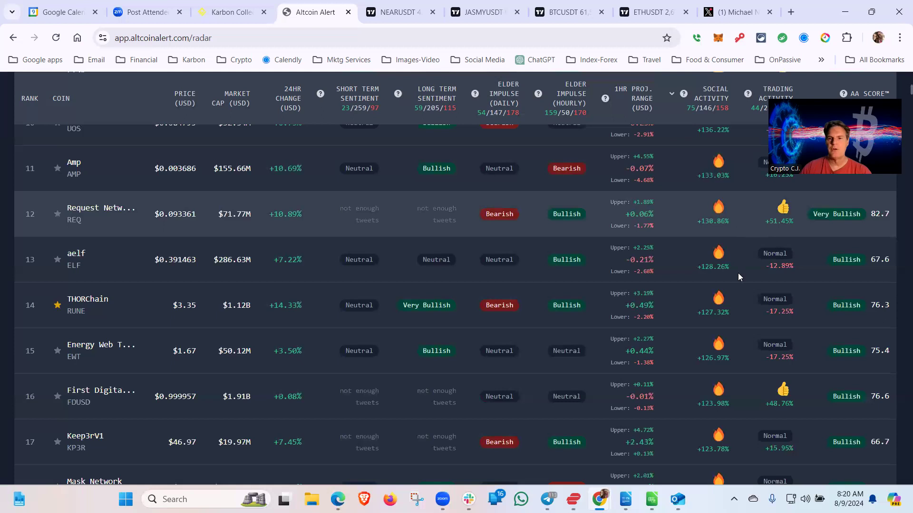
scroll(742, 383, down, 1)
scroll(742, 384, down, 5)
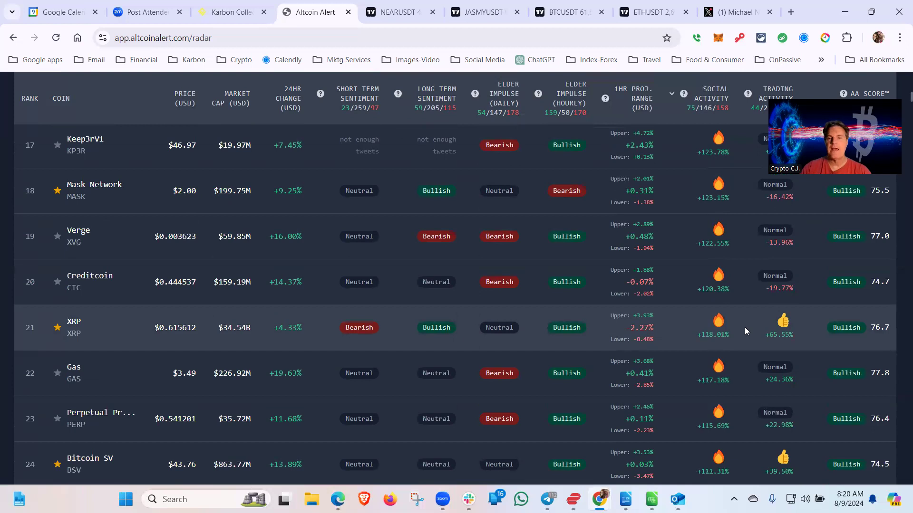
scroll(745, 327, down, 4)
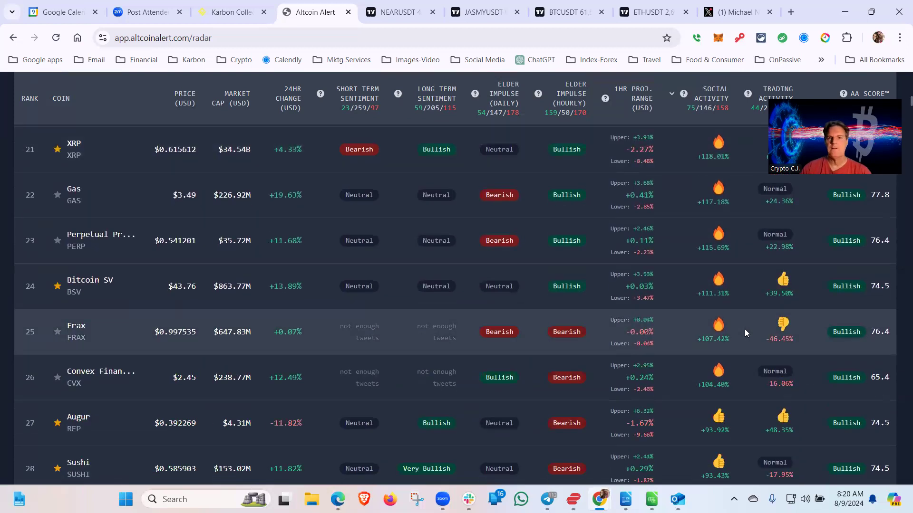
scroll(744, 329, up, 11)
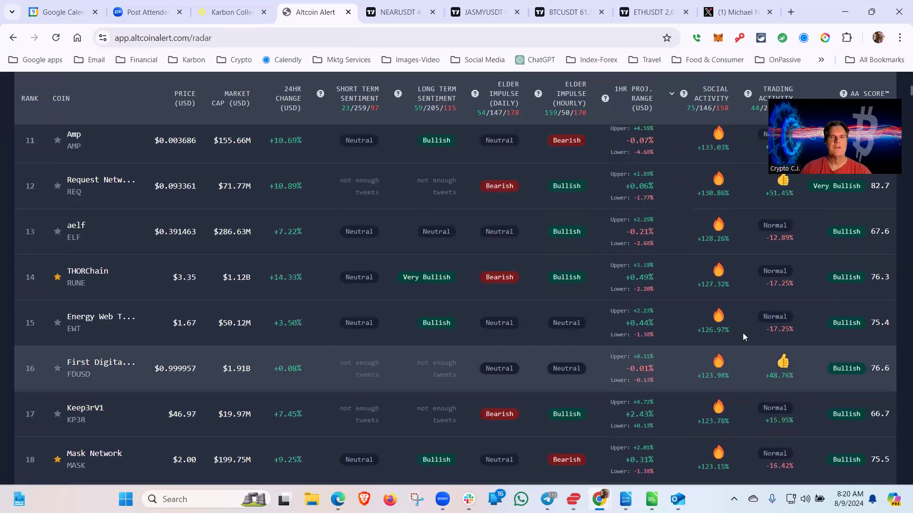
scroll(743, 332, up, 10)
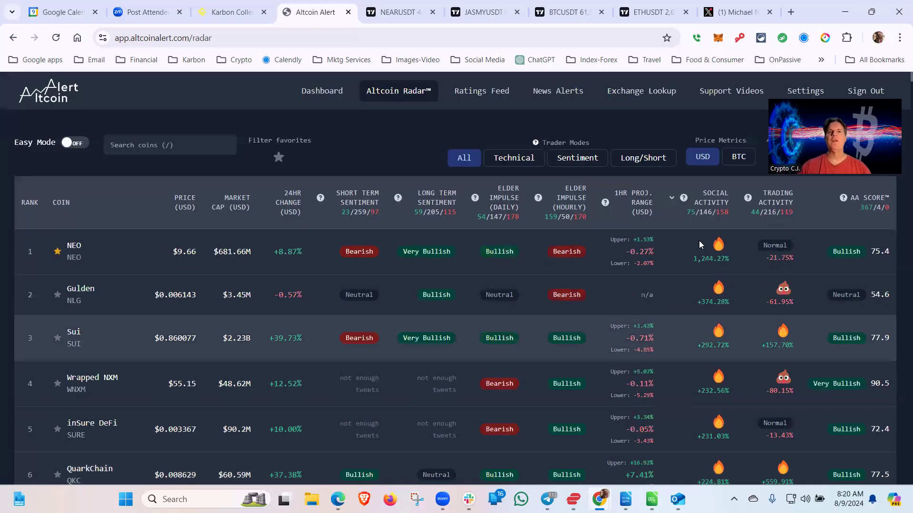
click(484, 14)
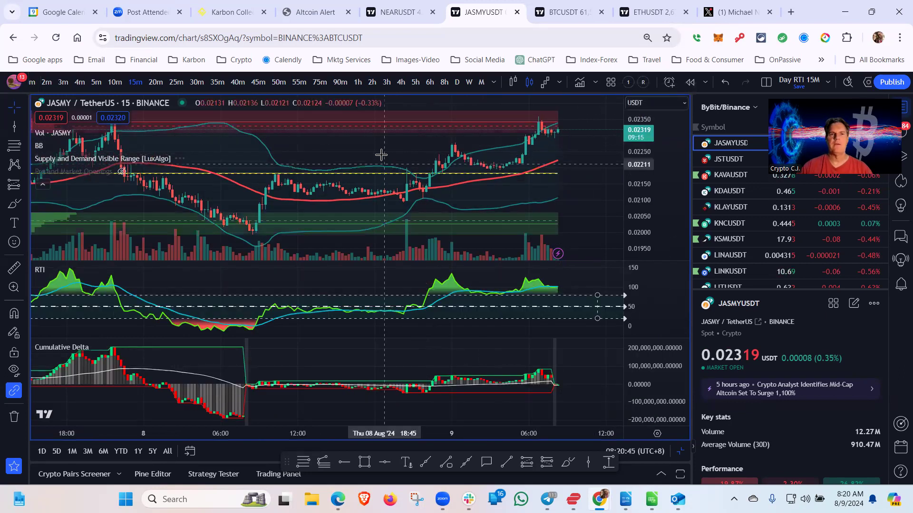
Step: Search SUIUSD and load the Coinbase SUIUSD chart
text(SU)
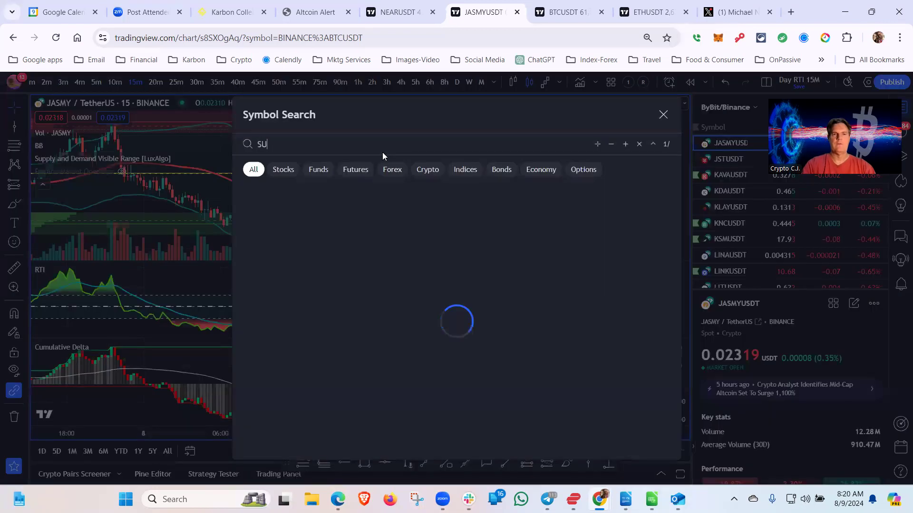
text(IUSD)
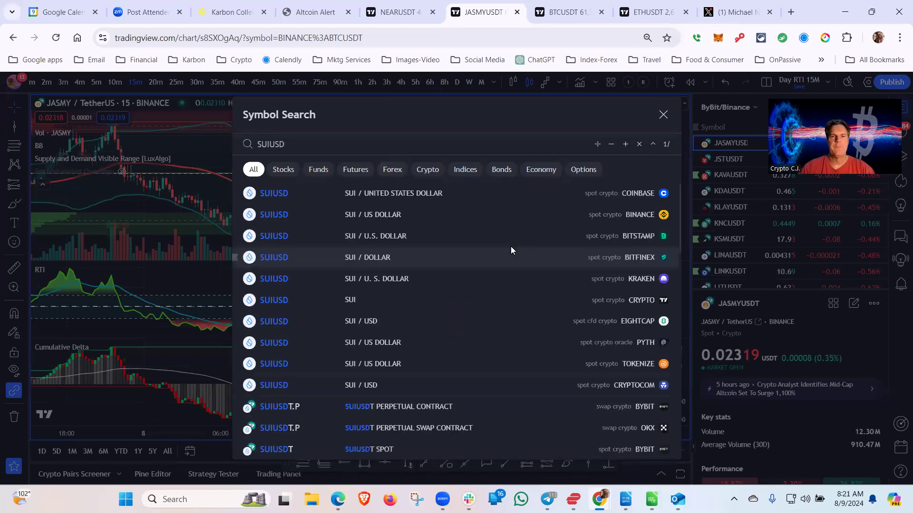
click(463, 194)
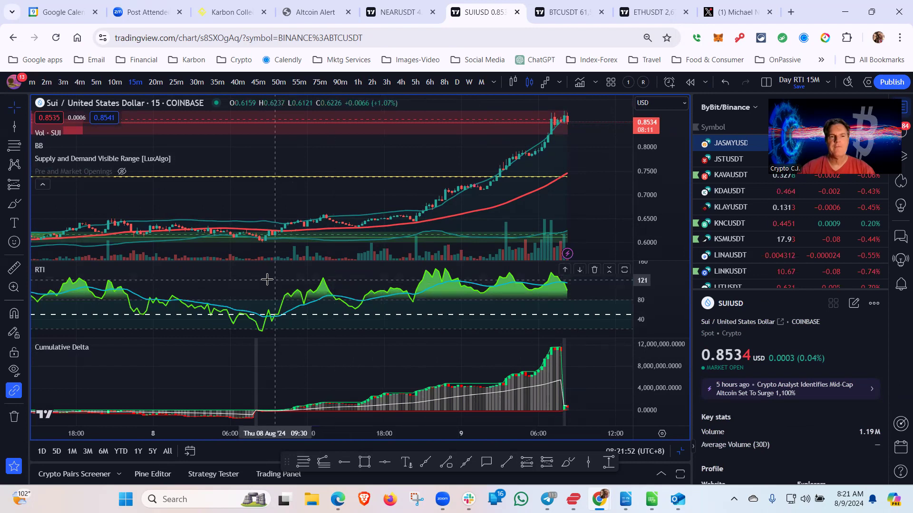
Step: Draft an RTI Crossing Up 50 alert on the SUIUSD 15m chart, then cancel it
drag(232, 283, 209, 279)
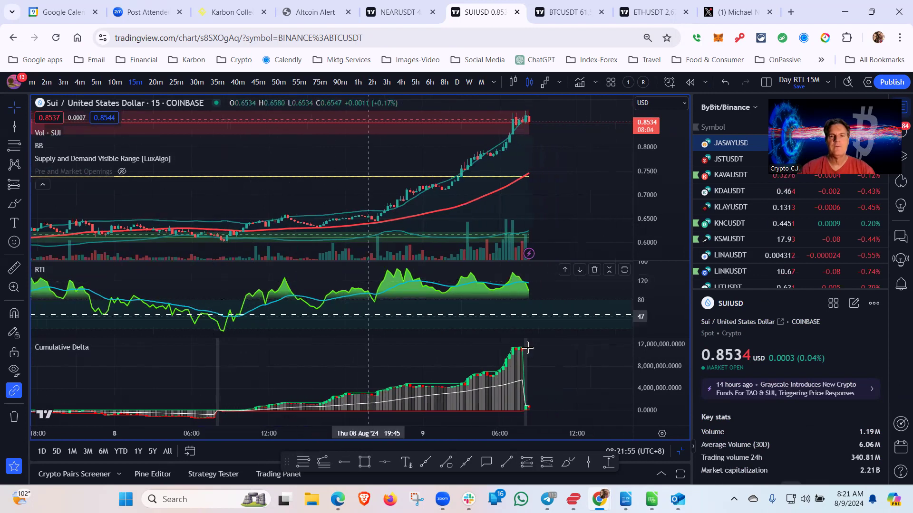
right_click(223, 284)
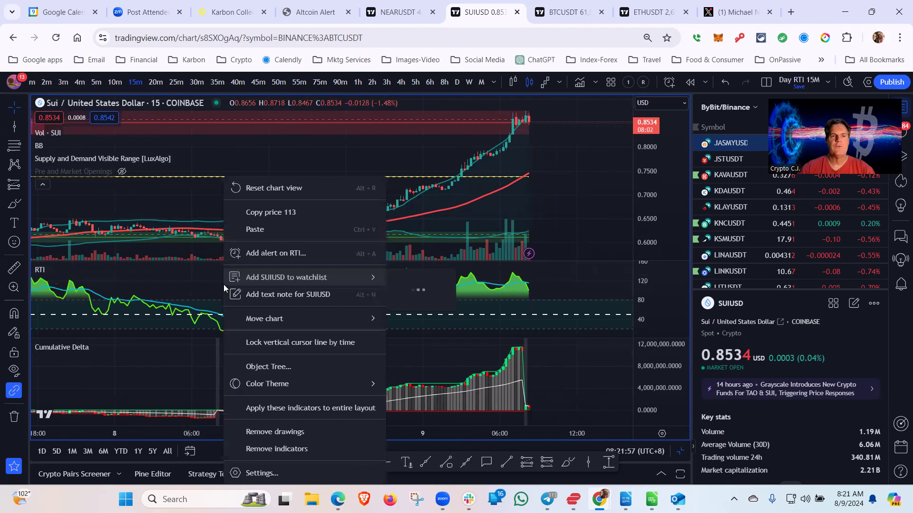
click(262, 252)
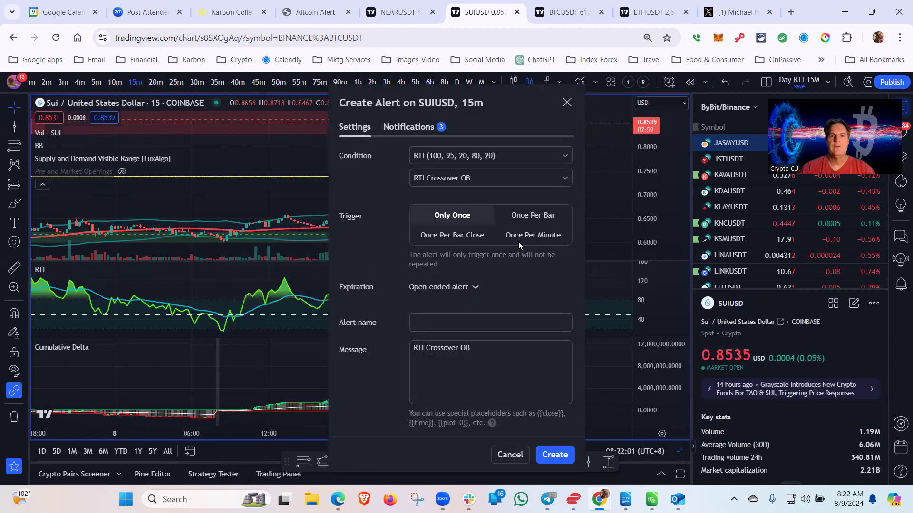
click(565, 180)
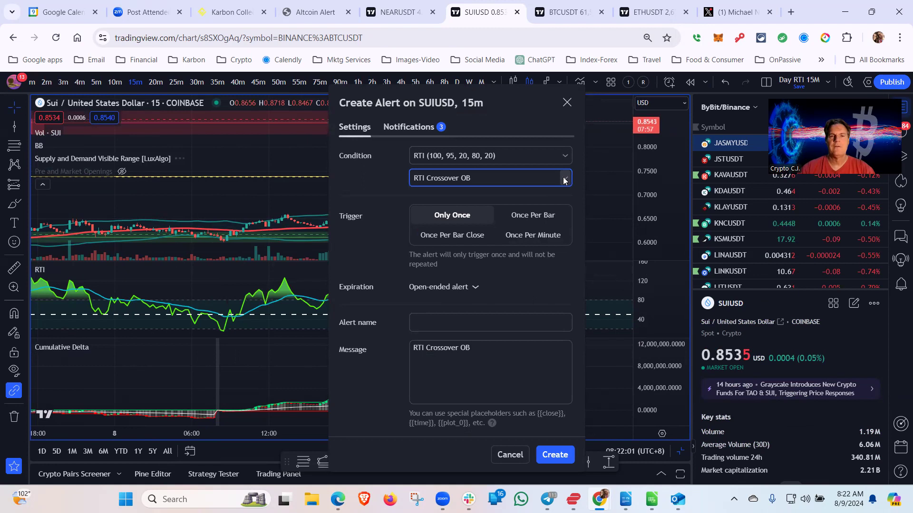
click(563, 180)
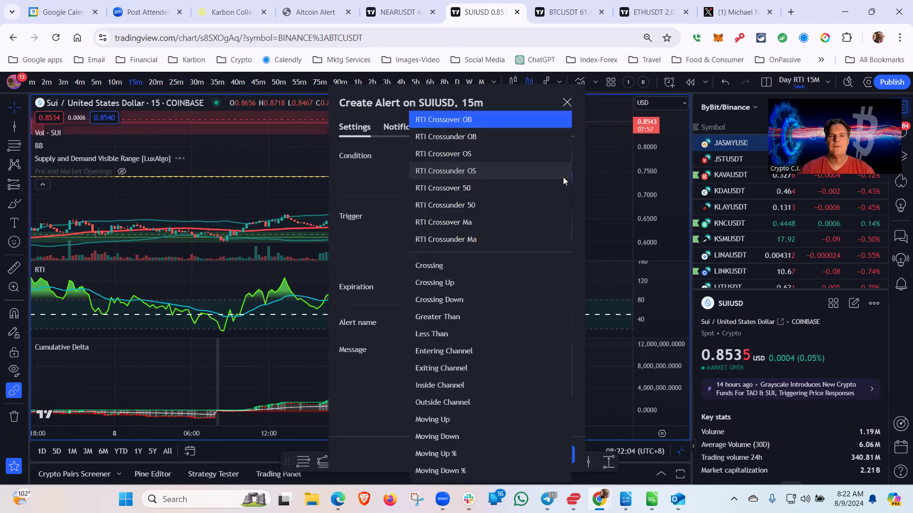
click(441, 283)
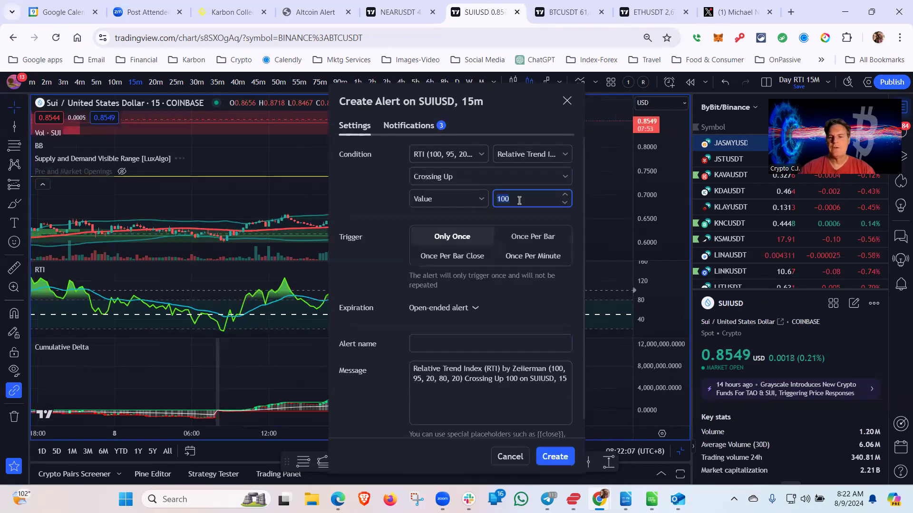
text(50)
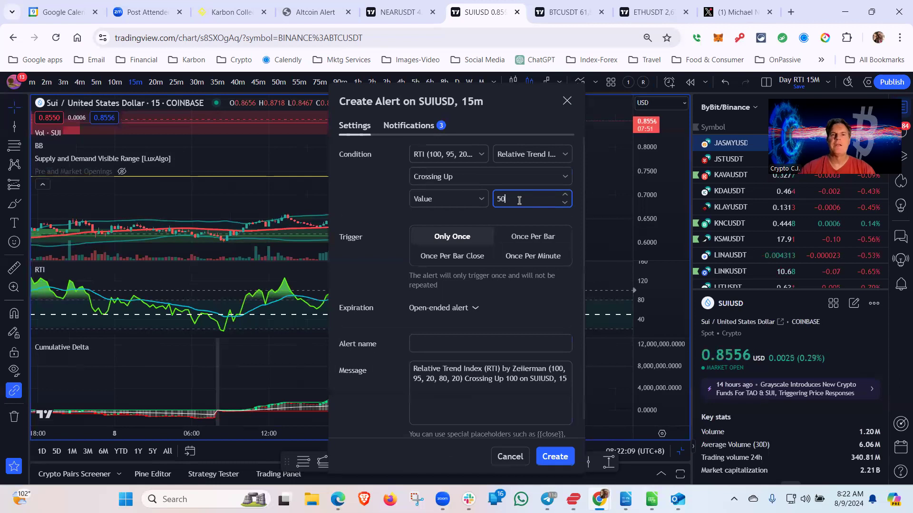
click(510, 457)
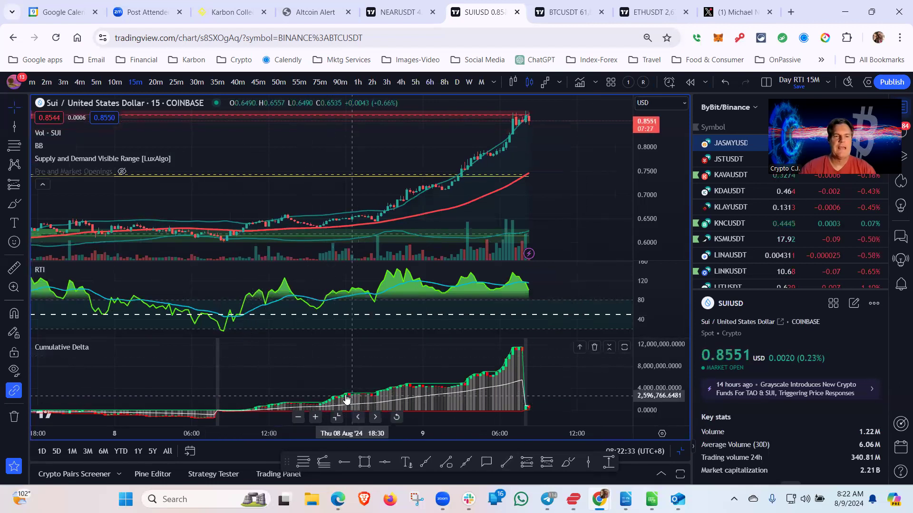
double_click(243, 354)
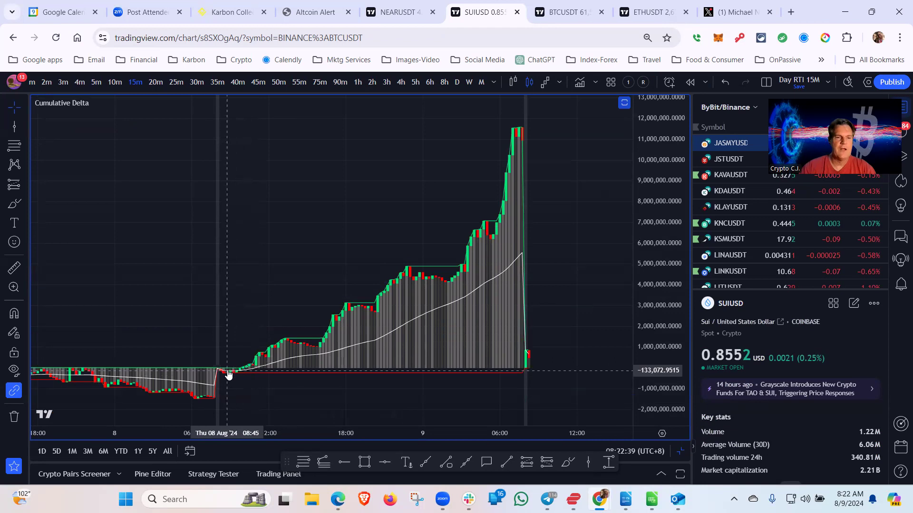
double_click(240, 291)
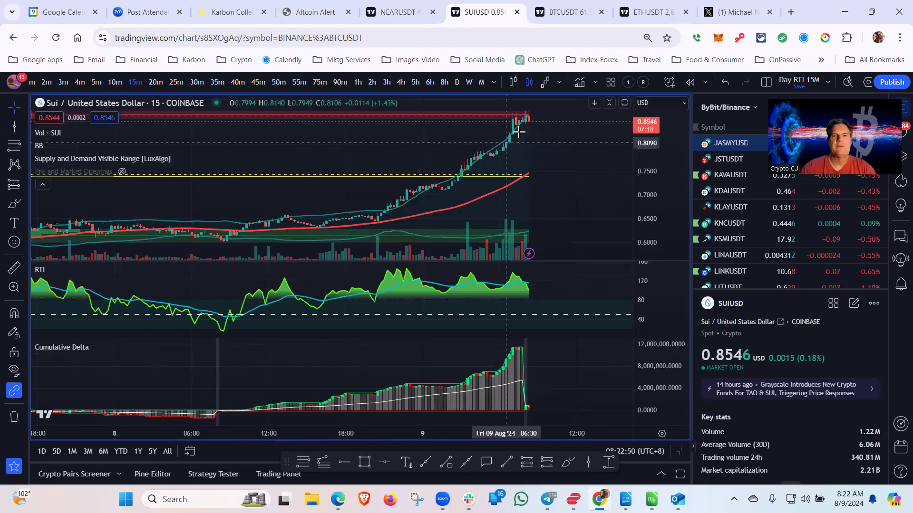
drag(392, 150, 422, 153)
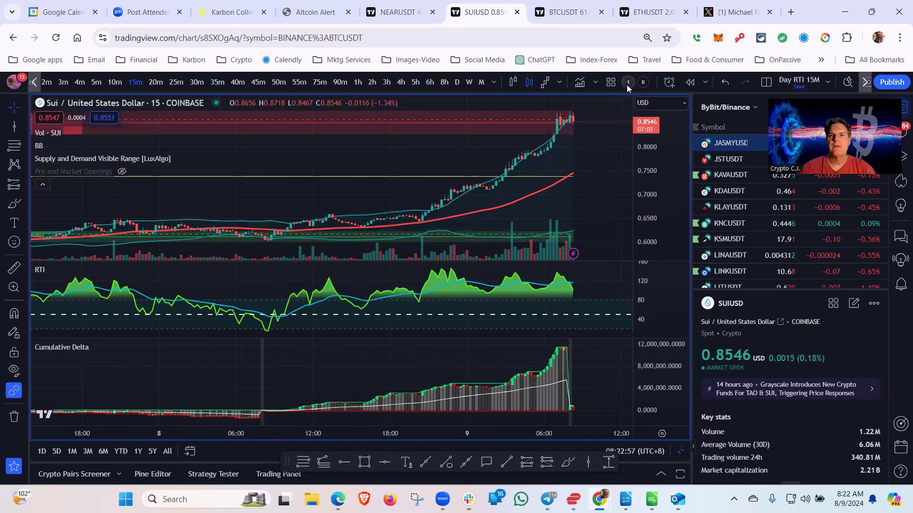
Step: Move the SUI chart from the 1h to the 8-hour timeframe and pan to earlier bars
text(1h)
key(Return)
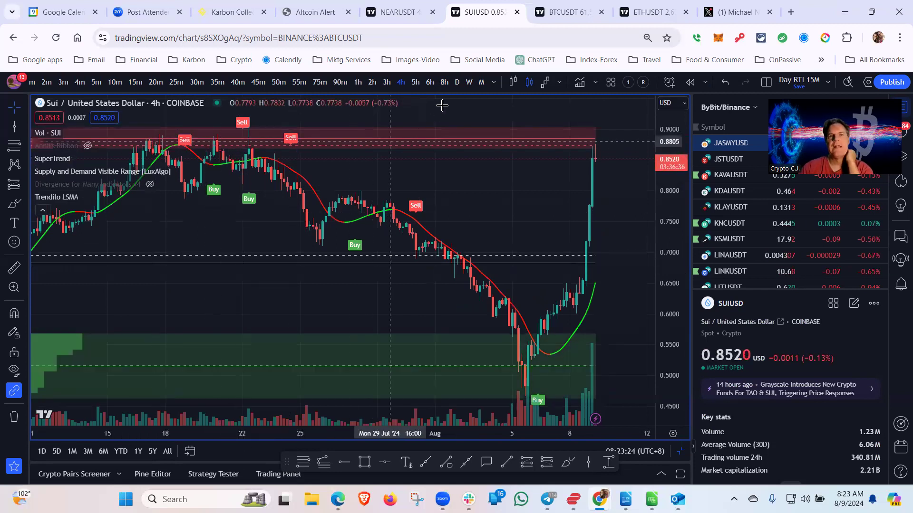
click(445, 82)
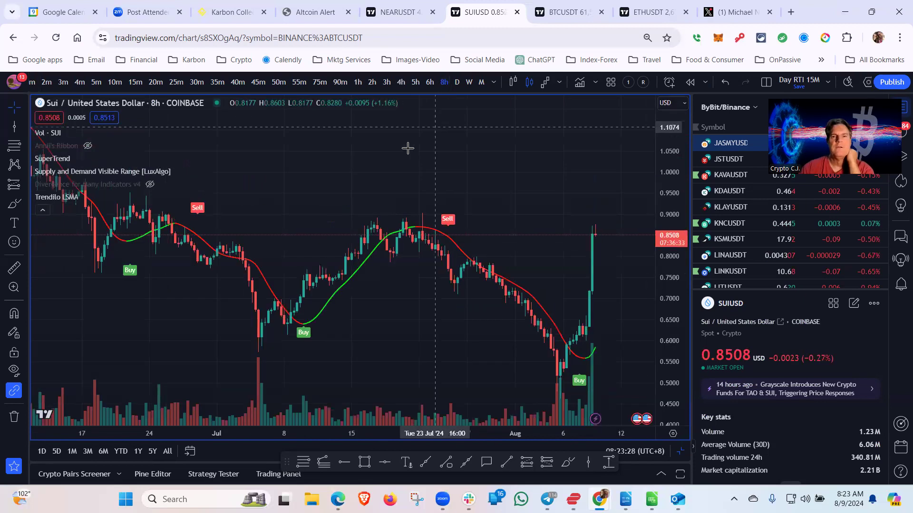
drag(424, 161, 415, 133)
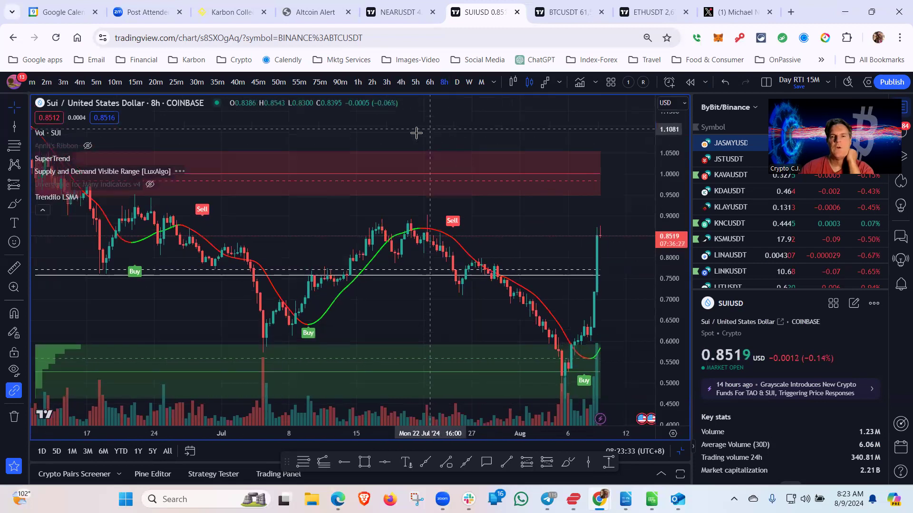
click(14, 268)
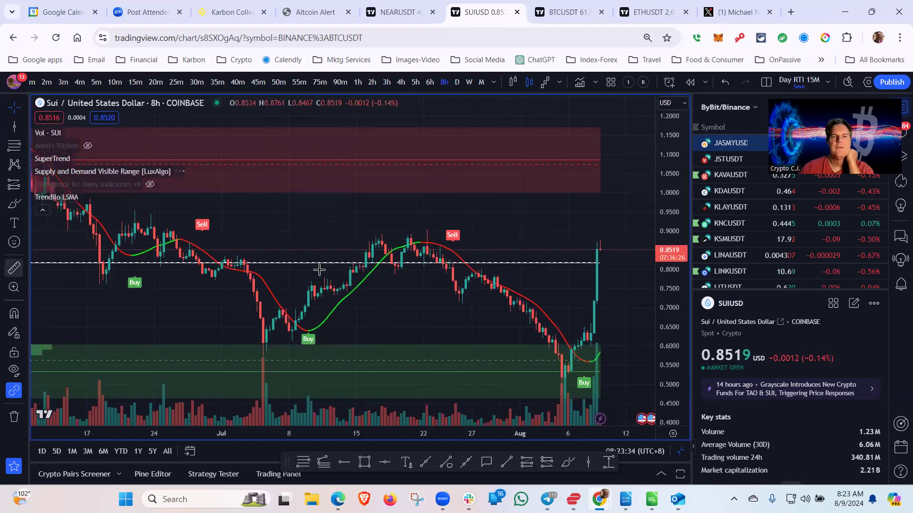
click(618, 248)
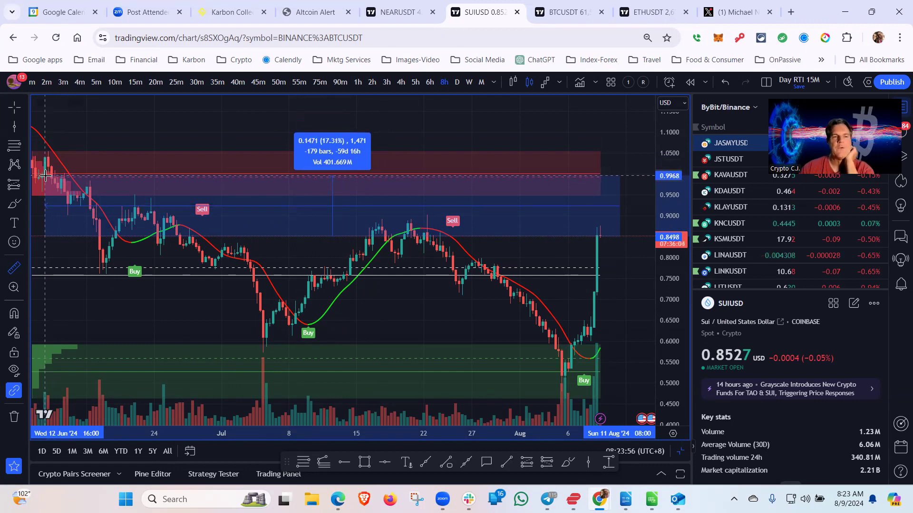
click(45, 176)
click(107, 125)
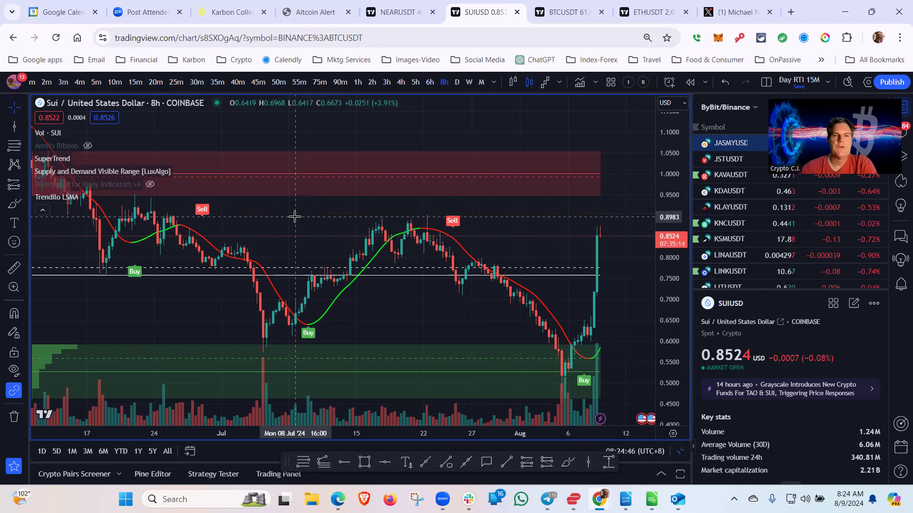
Step: Hide the Supply and Demand Visible Range zones and pan across older and newer SUI candles
drag(295, 217, 331, 219)
mouse_move(135, 173)
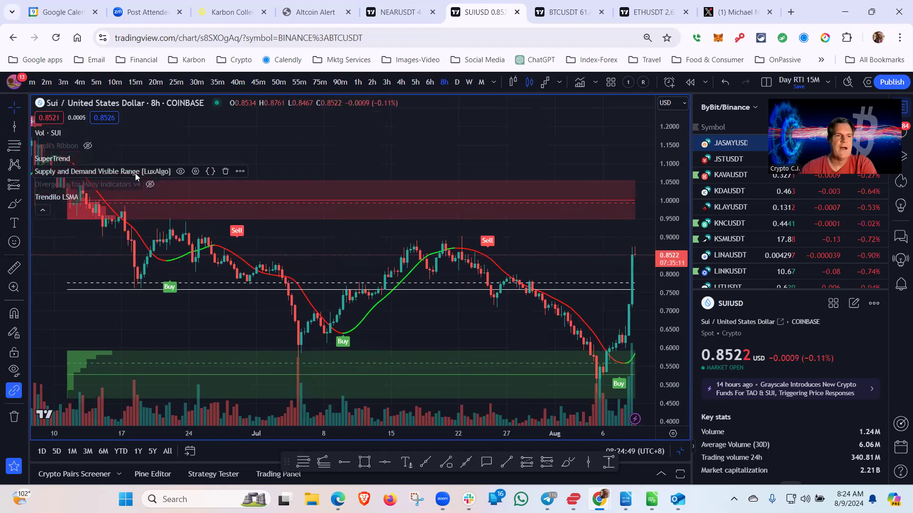
click(180, 171)
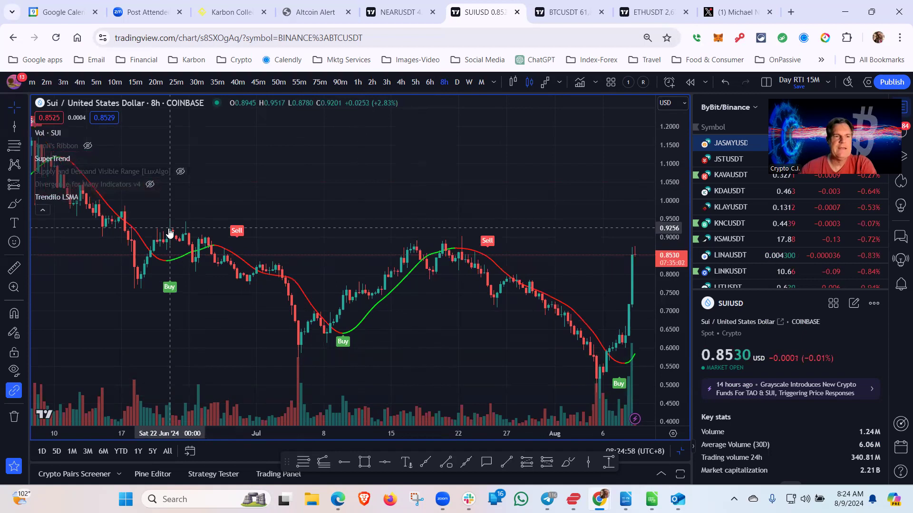
drag(253, 195, 308, 198)
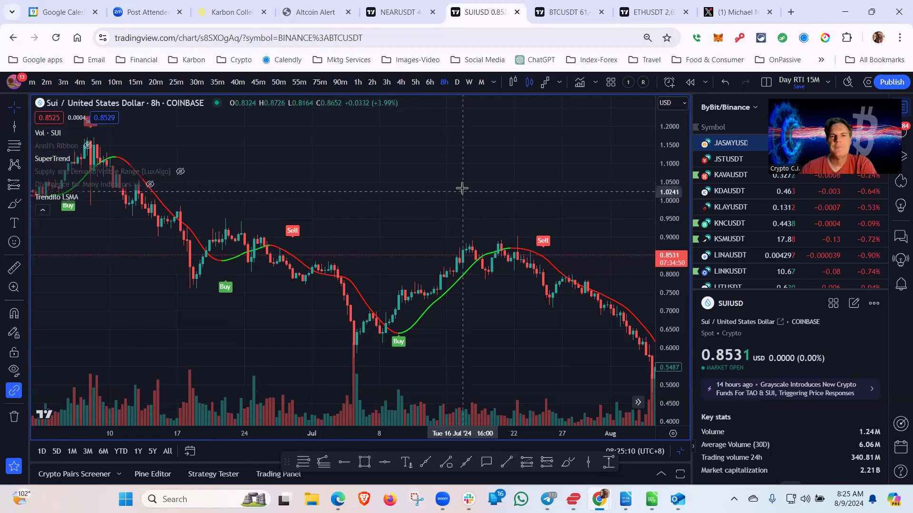
drag(417, 189, 379, 189)
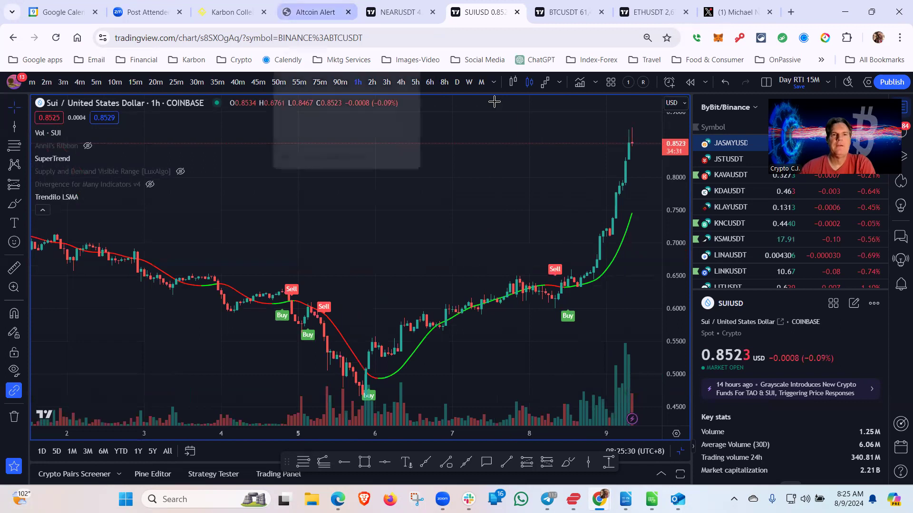
Step: Back on the Altcoin Alert radar, sort by Long Term Sentiment and scroll through the rankings
click(315, 11)
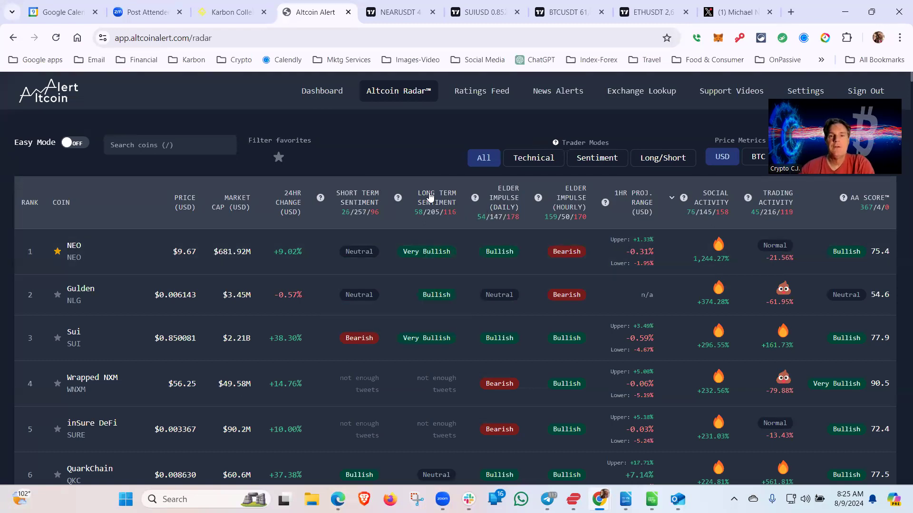
click(430, 195)
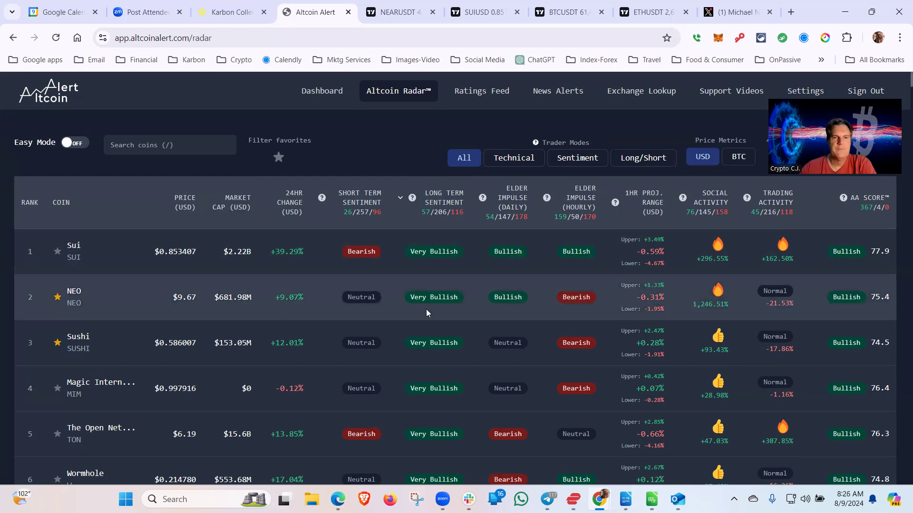
scroll(468, 305, down, 6)
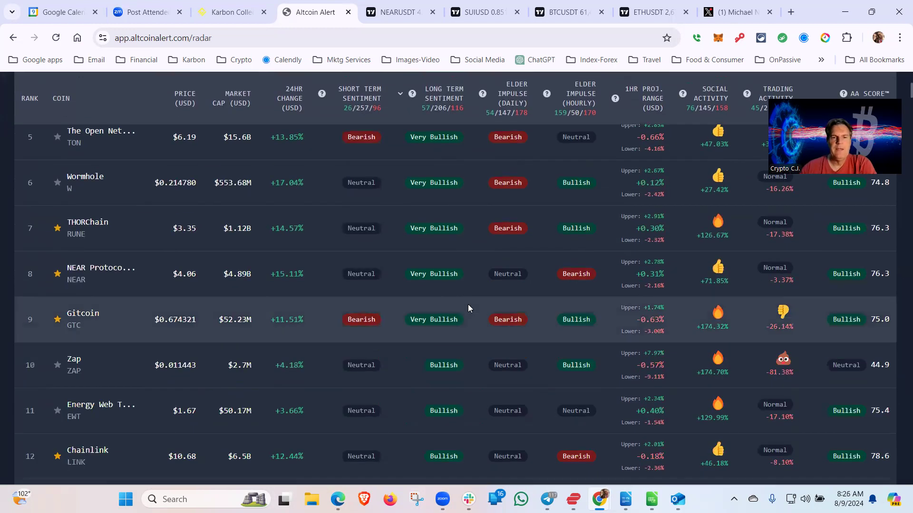
scroll(468, 304, down, 6)
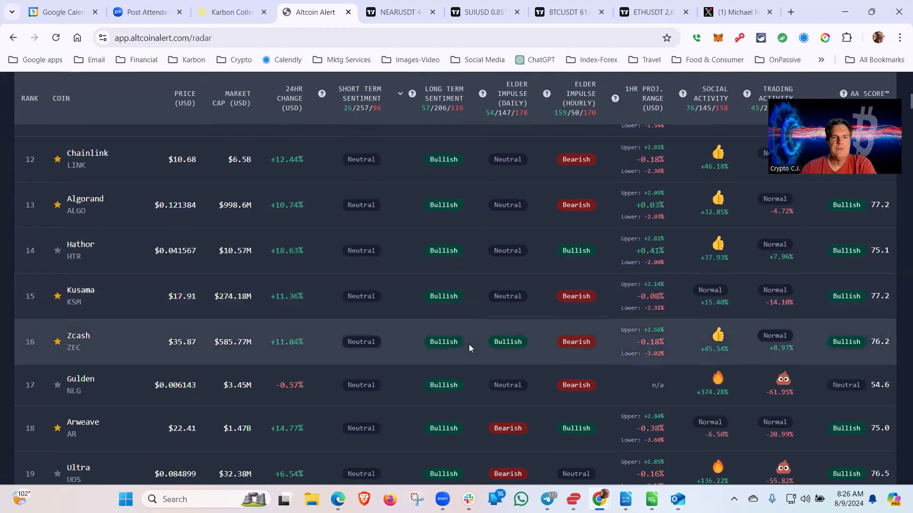
scroll(469, 345, down, 7)
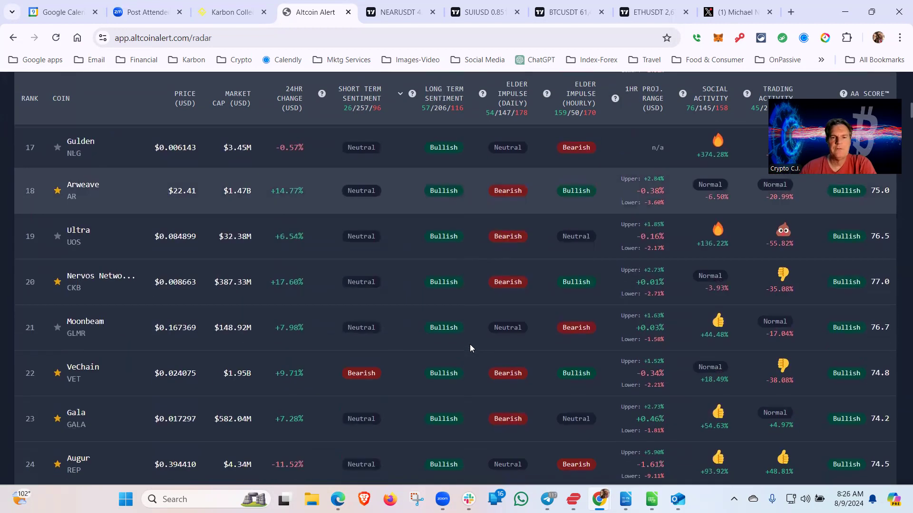
scroll(470, 348, down, 2)
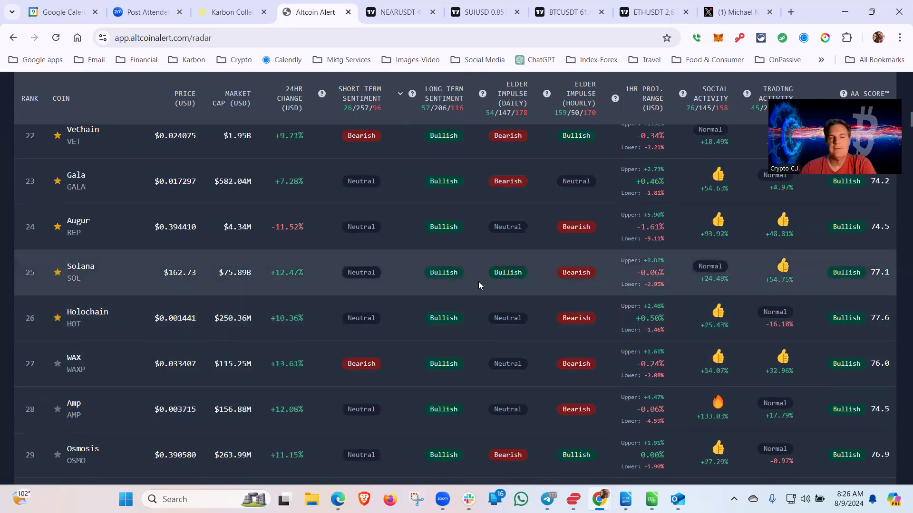
scroll(478, 285, down, 8)
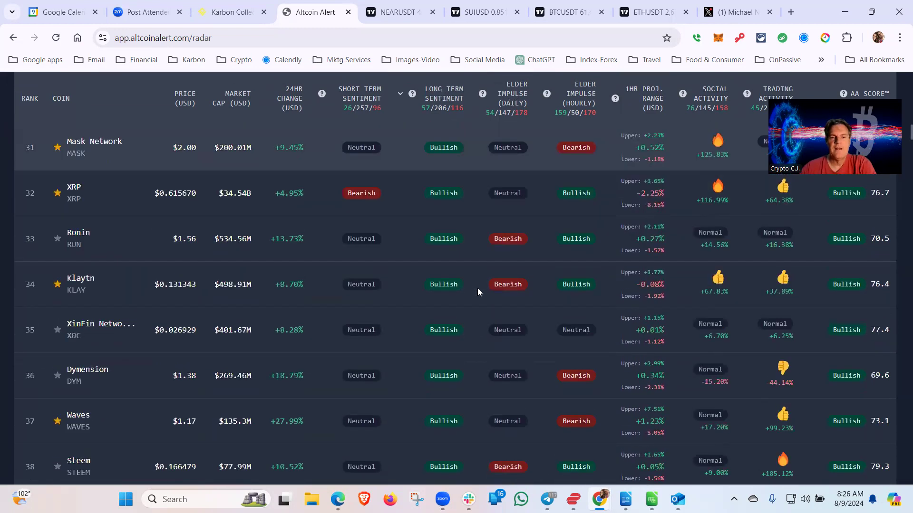
scroll(477, 288, up, 13)
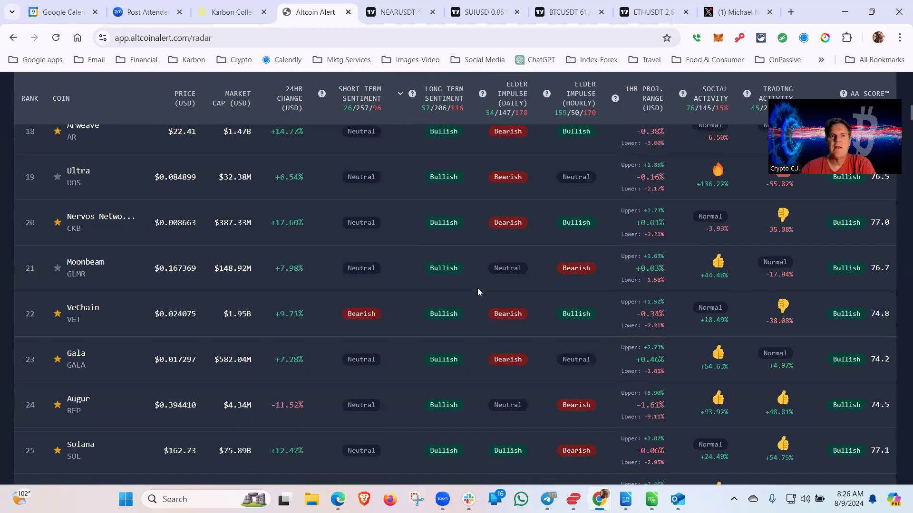
scroll(477, 288, up, 17)
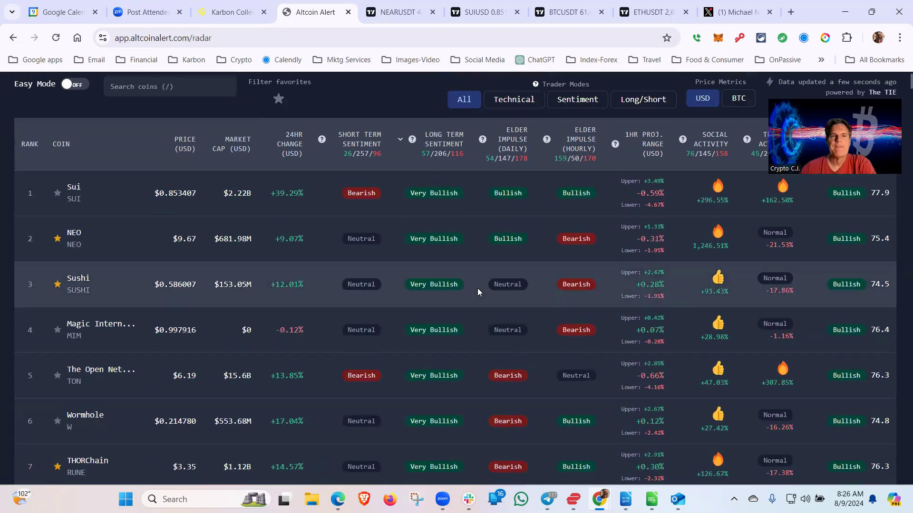
scroll(477, 288, up, 1)
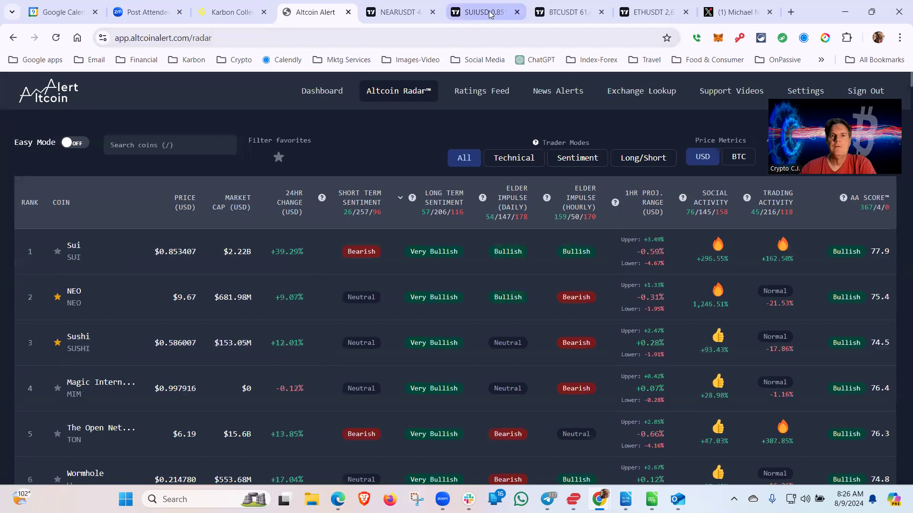
Step: Load the saved 15-minute RTI chart layout and open SOLUSDT from its list
click(490, 14)
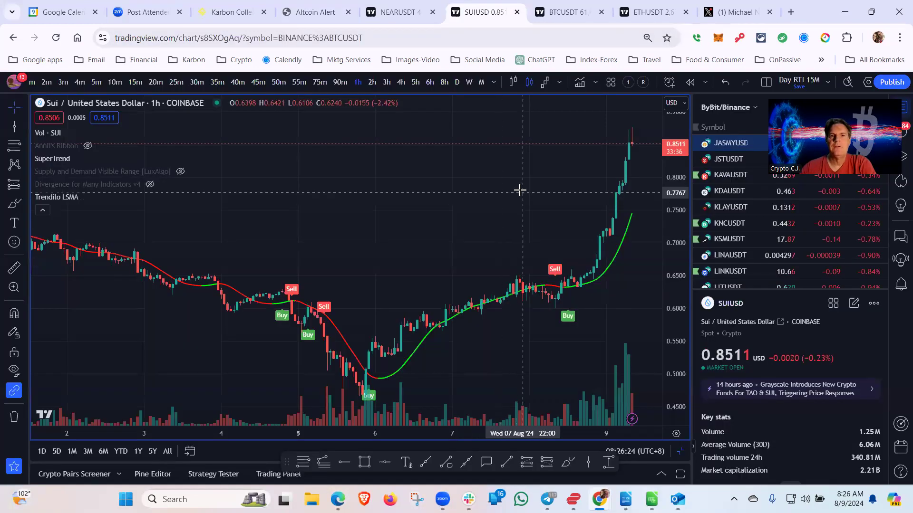
click(643, 83)
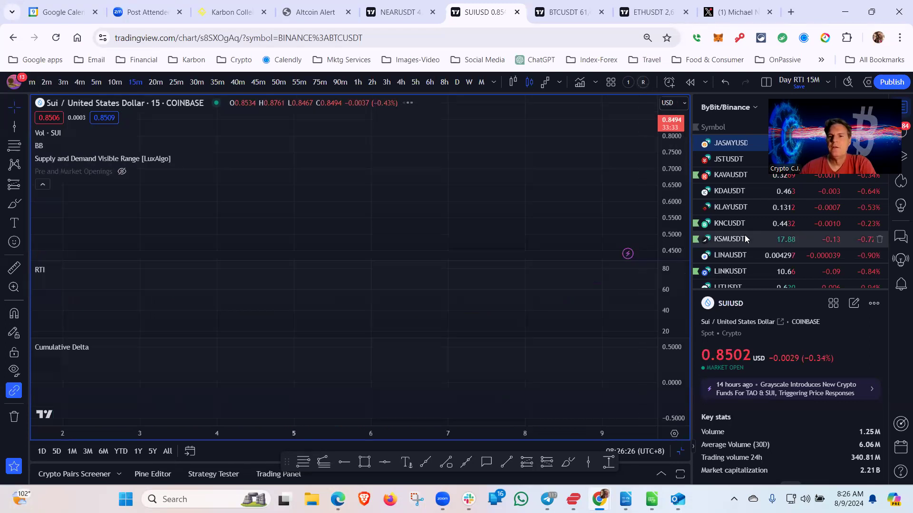
scroll(745, 237, down, 4)
scroll(744, 240, down, 6)
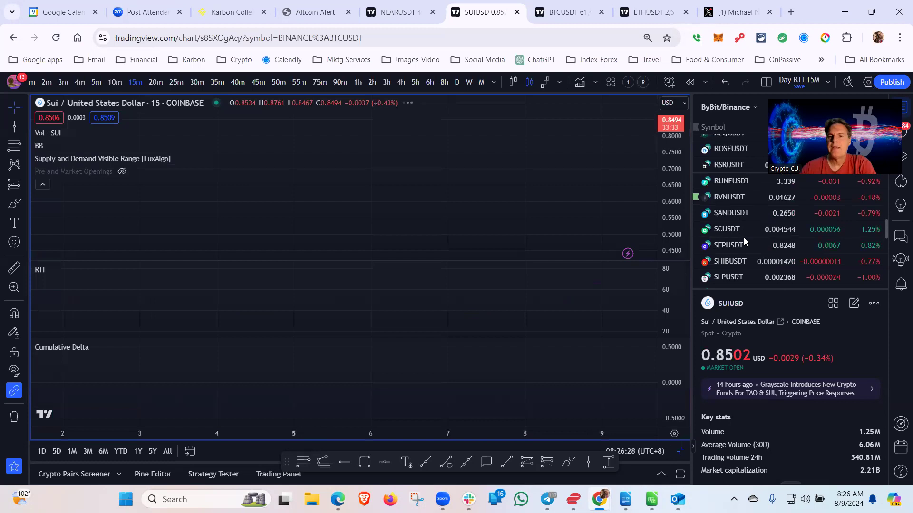
scroll(757, 240, down, 3)
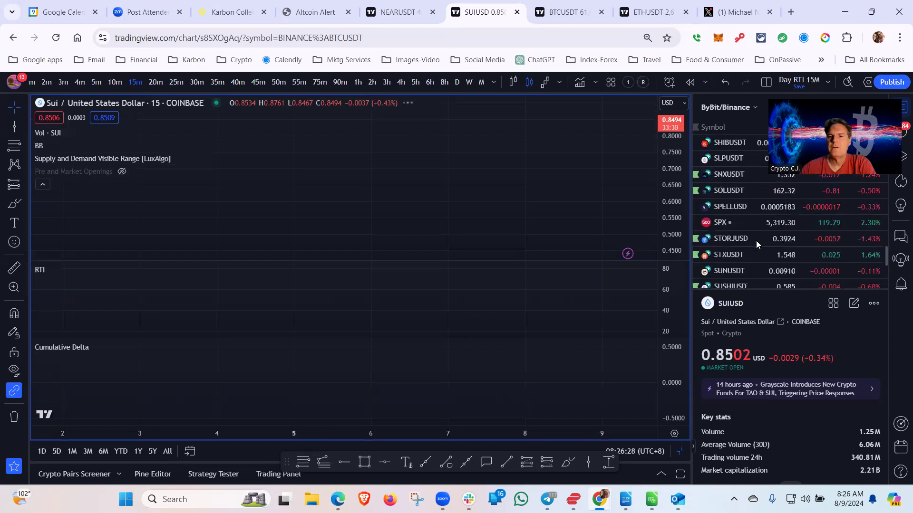
click(730, 191)
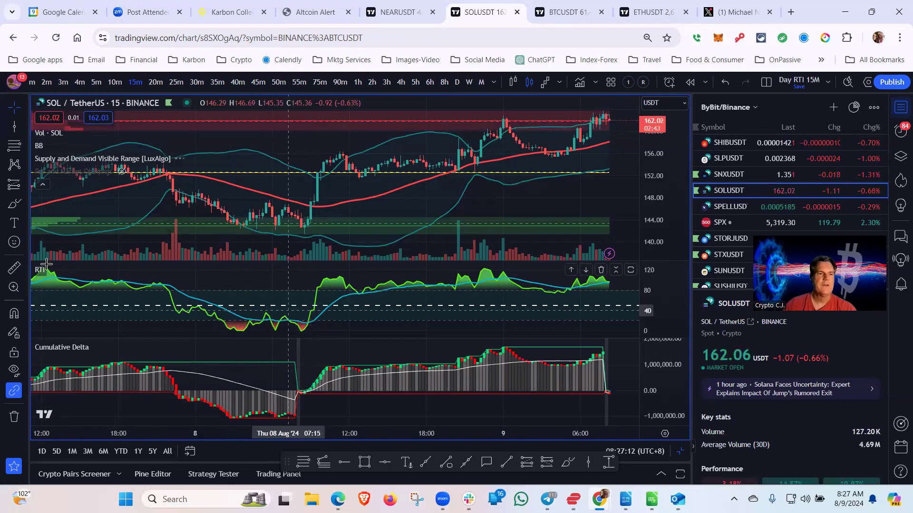
click(14, 270)
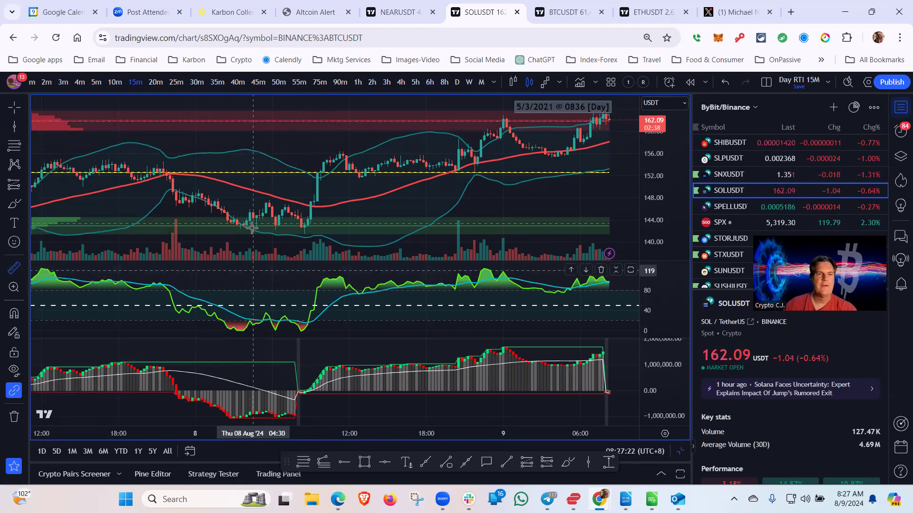
click(251, 211)
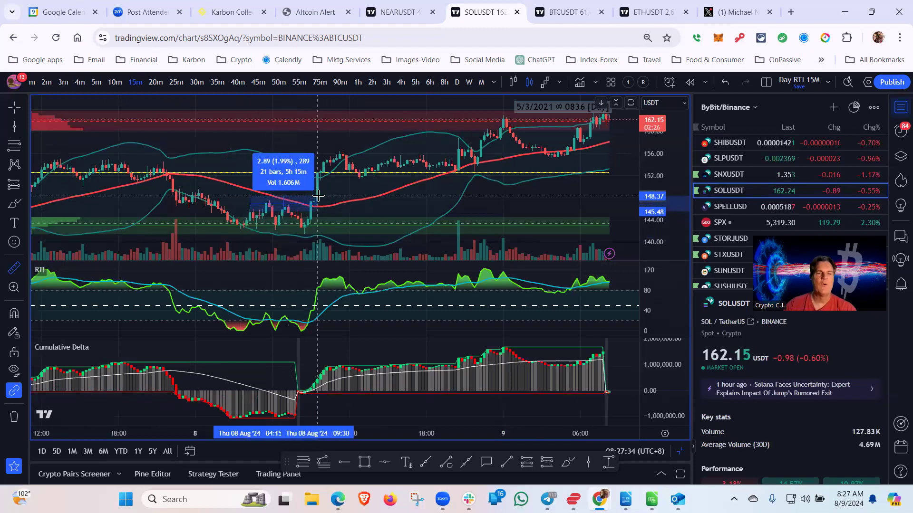
click(317, 196)
click(287, 148)
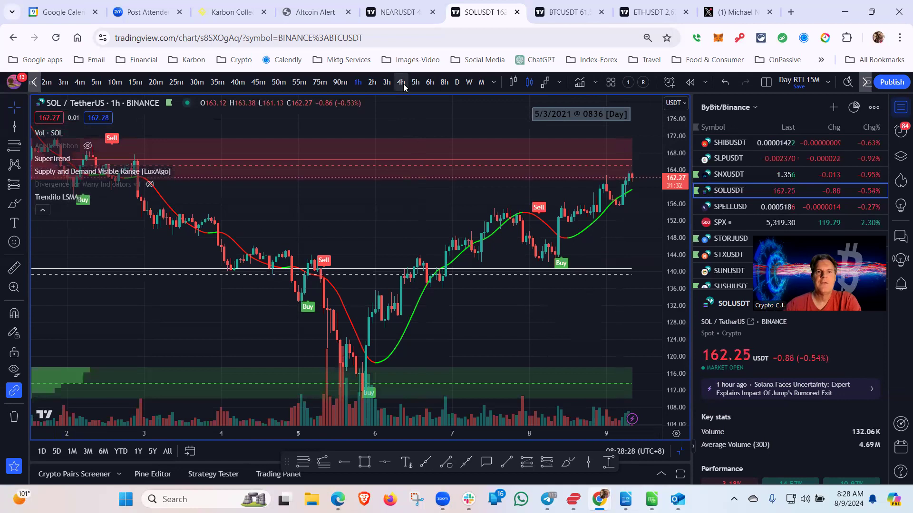
Step: Switch SOL to 4-hour candles, shift the chart left, and measure from the latest price
click(403, 84)
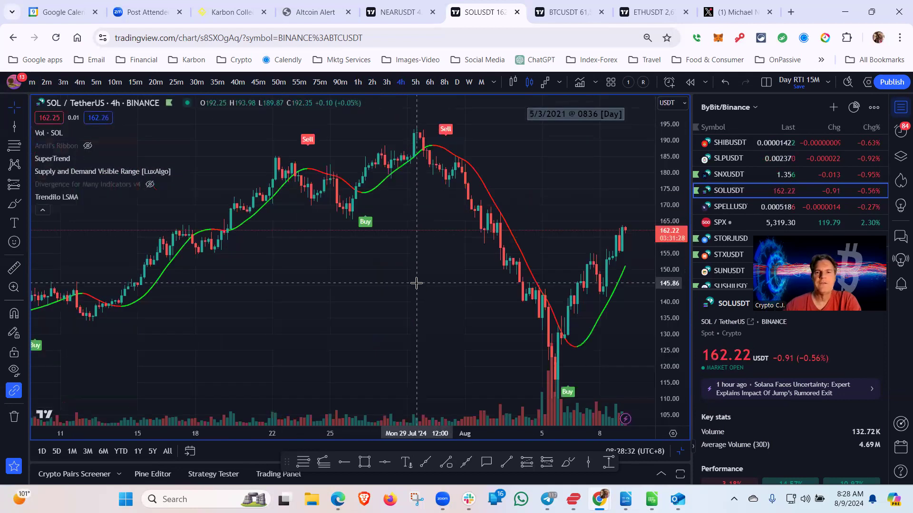
drag(402, 285, 368, 285)
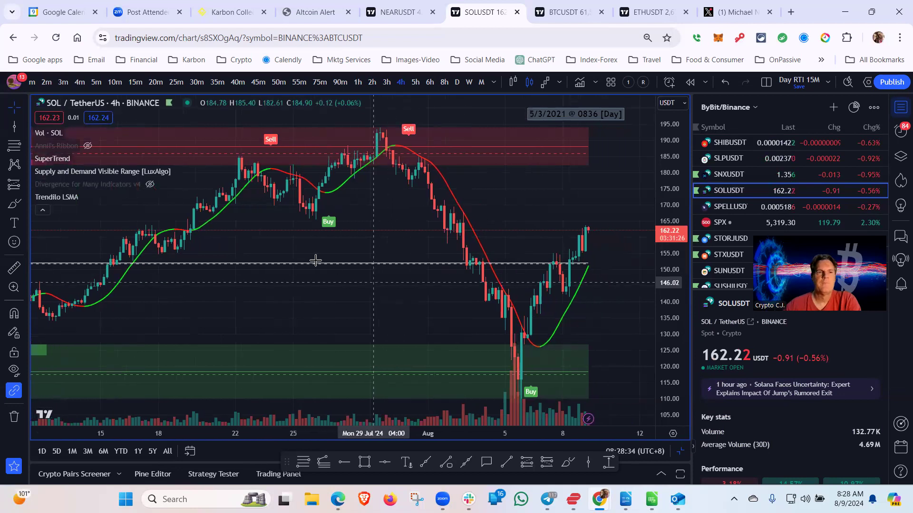
click(14, 268)
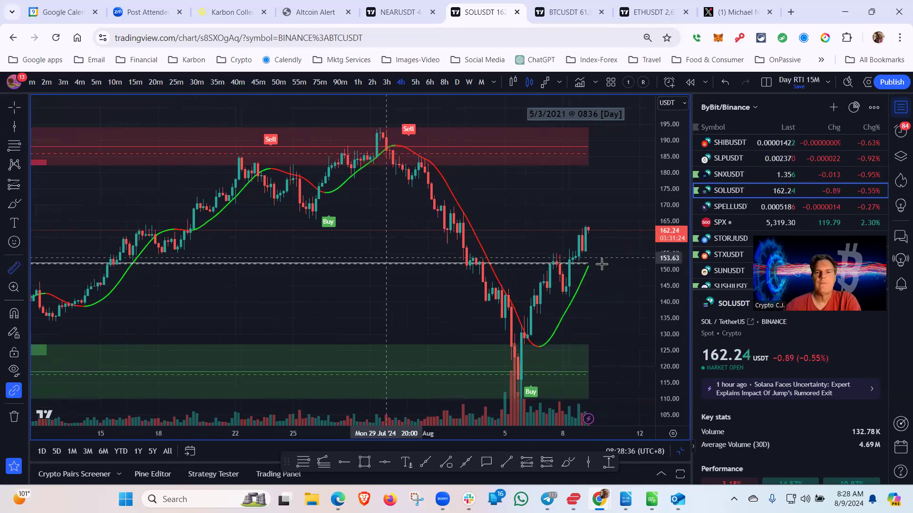
click(596, 230)
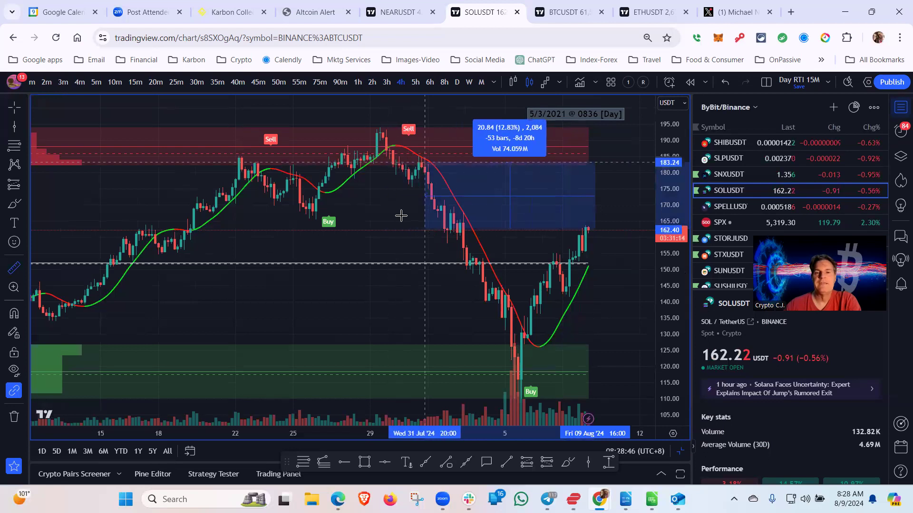
click(377, 302)
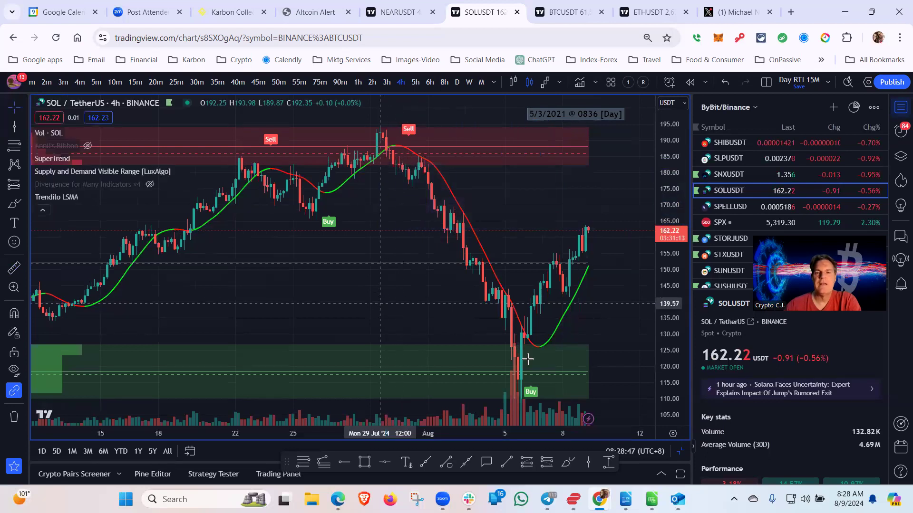
Step: Measure the recent SOL rally from its low, then dismiss the measurement
shift+click(547, 279)
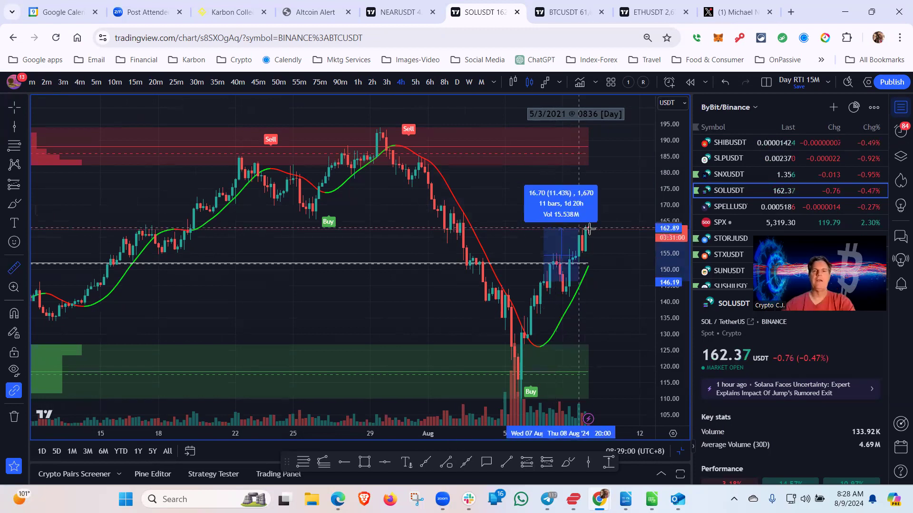
click(552, 228)
click(506, 202)
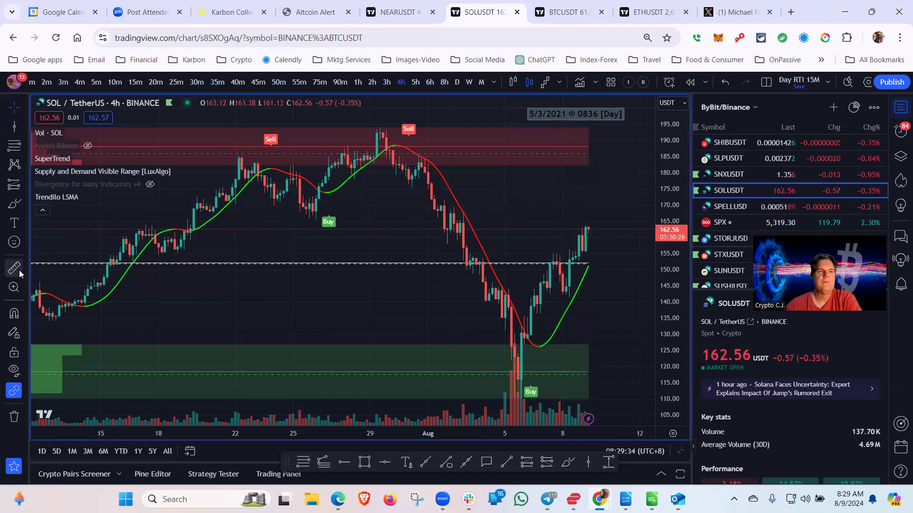
click(611, 230)
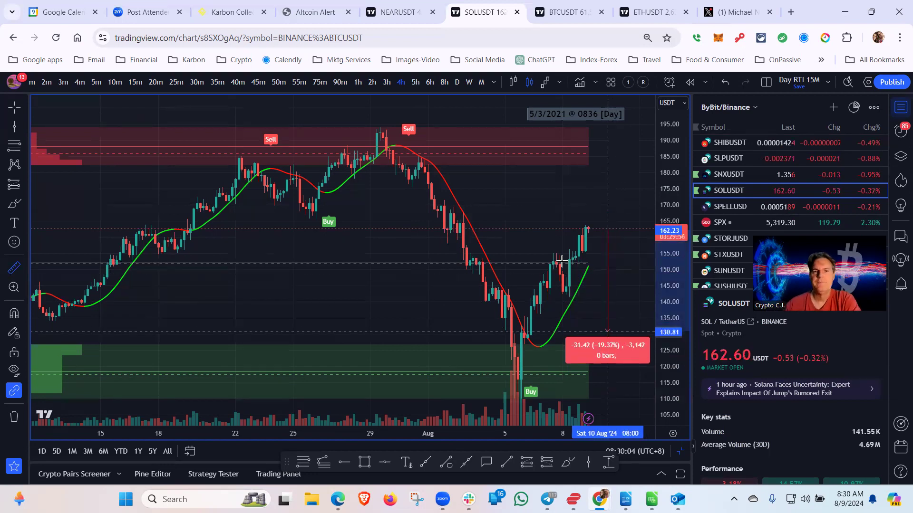
click(527, 210)
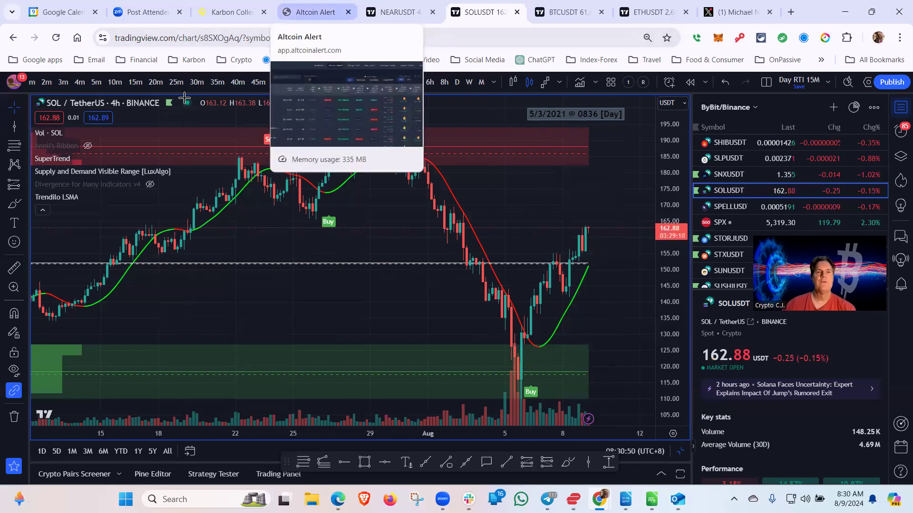
Step: Sort the Altcoin Radar by Long Term Sentiment, bearish first, and scan the list from Verge down
click(309, 12)
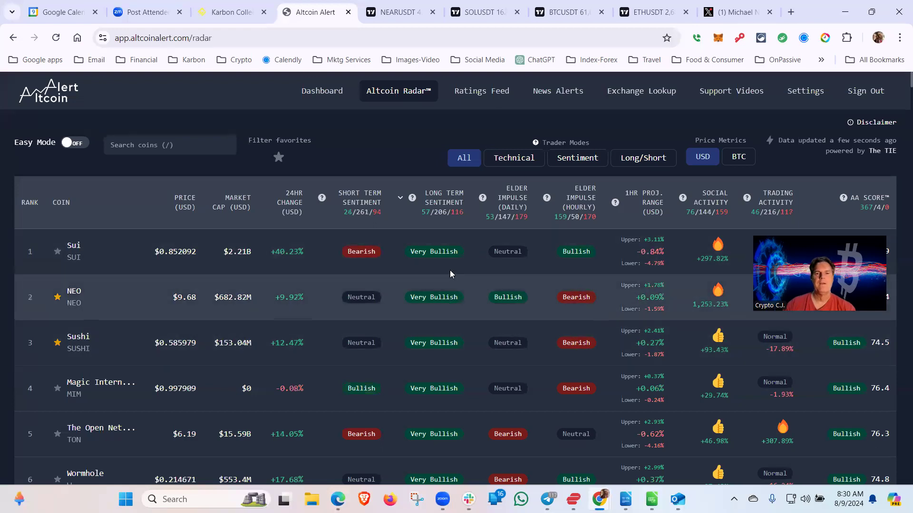
click(433, 196)
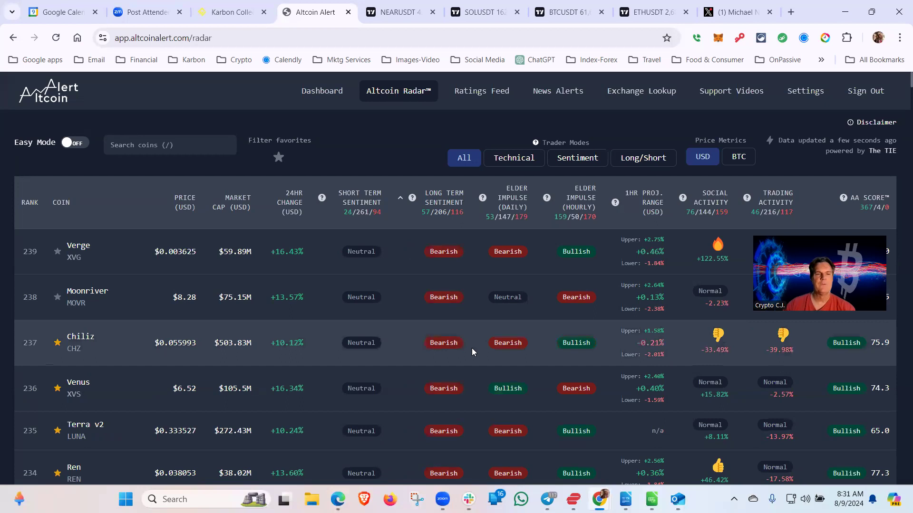
scroll(472, 349, down, 4)
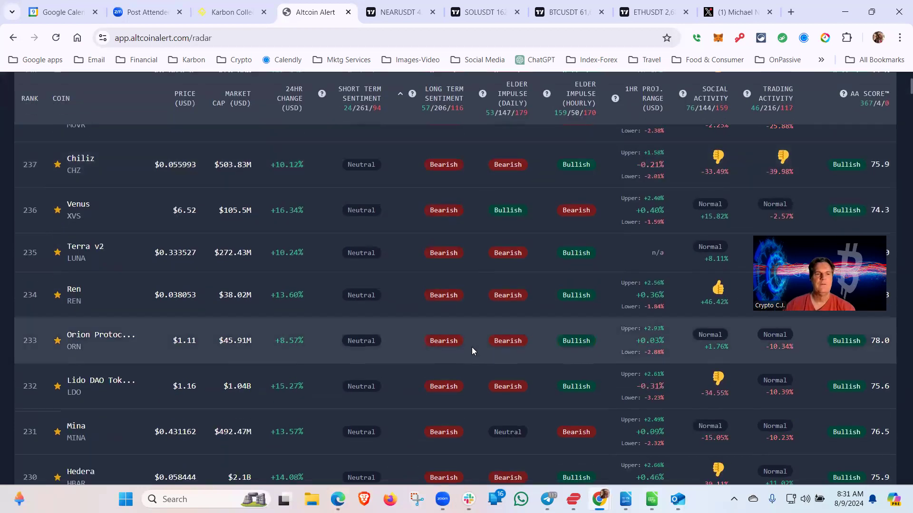
scroll(472, 351, down, 4)
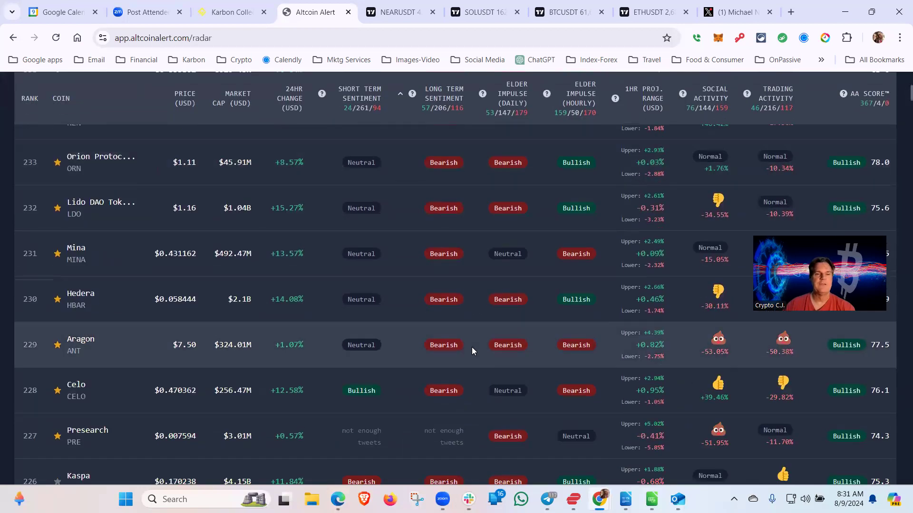
scroll(472, 351, down, 5)
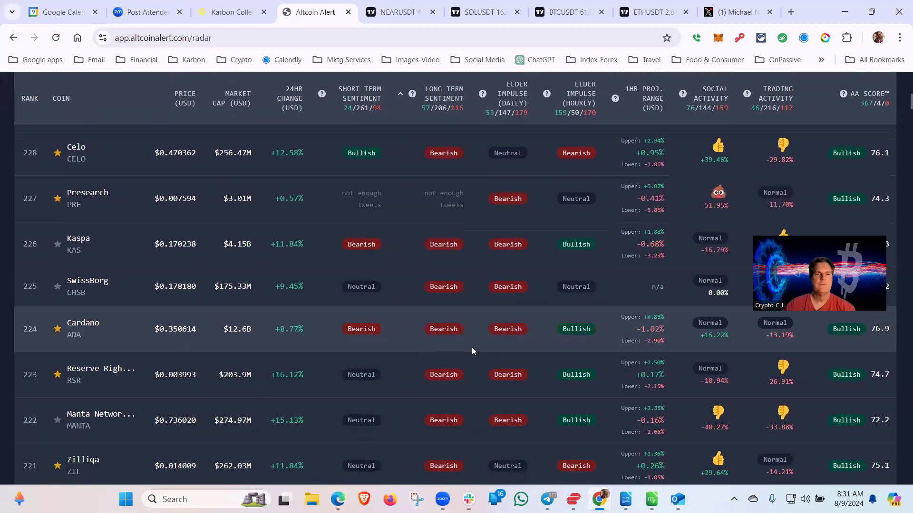
scroll(472, 350, down, 3)
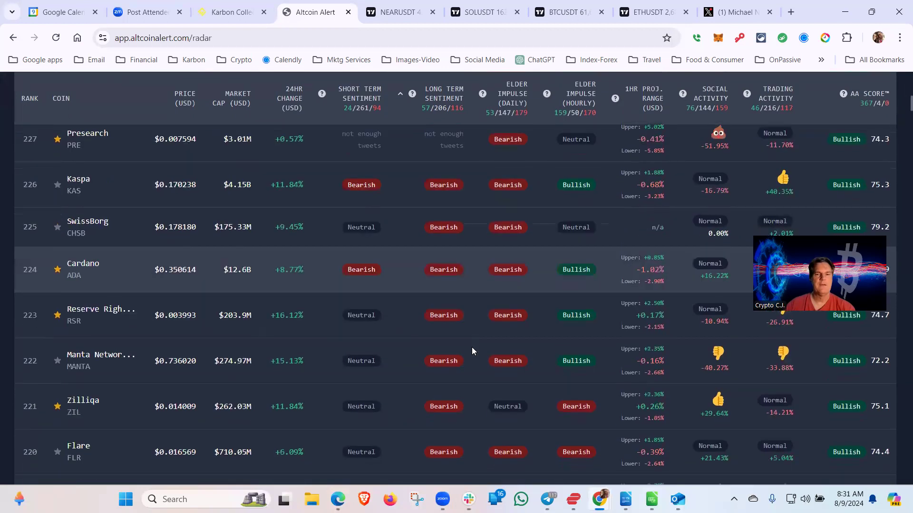
scroll(472, 347, down, 4)
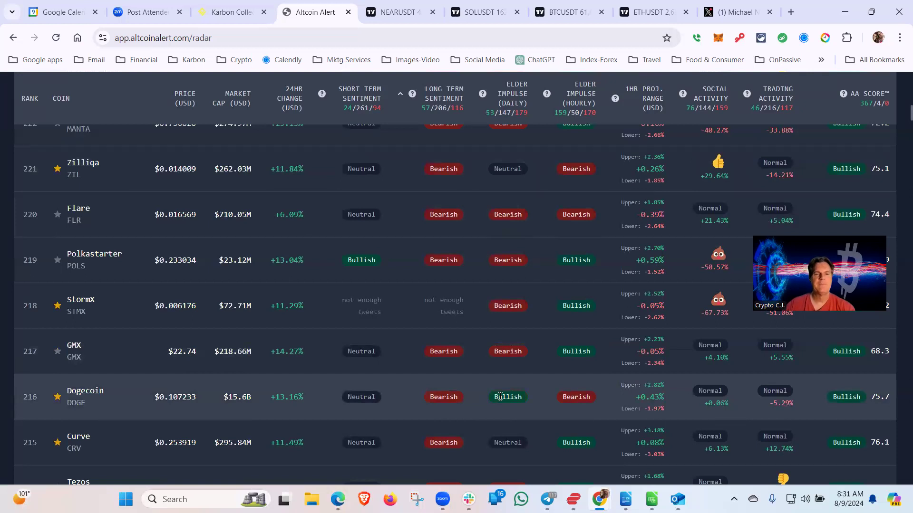
scroll(500, 396, up, 7)
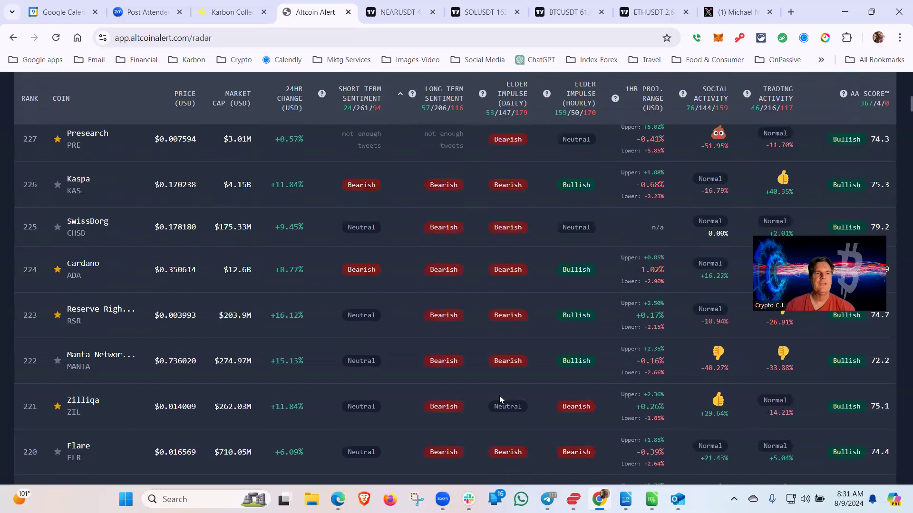
scroll(499, 396, up, 10)
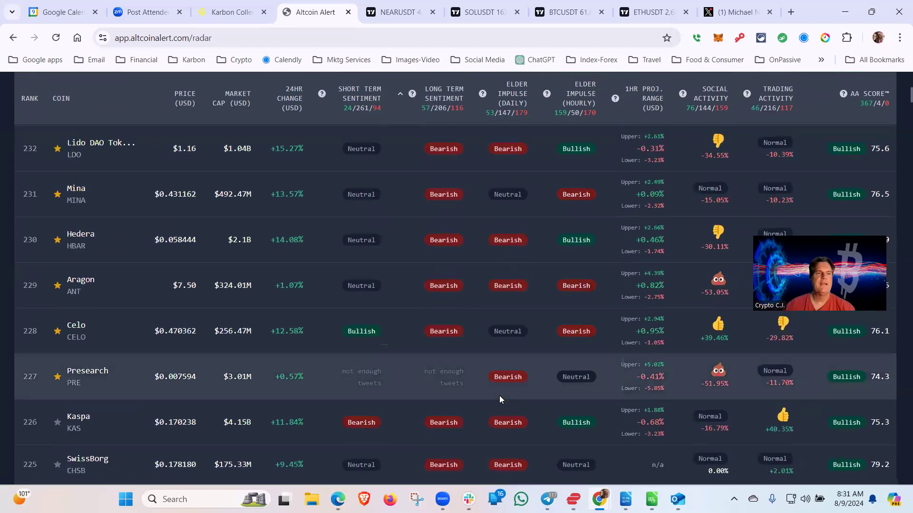
scroll(499, 396, up, 3)
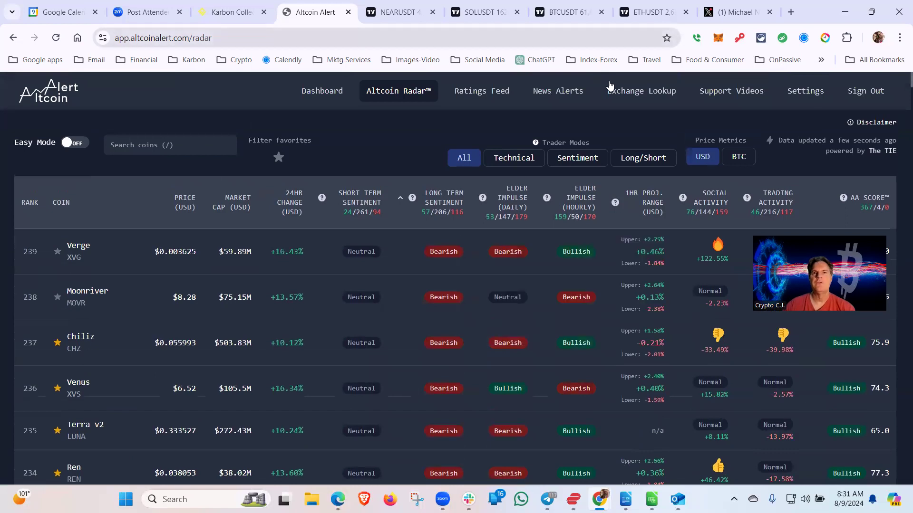
Step: Go back to TradingView and bring up the CHZUSDT 15-minute chart with its RTI and Cumulative Delta panes
click(477, 12)
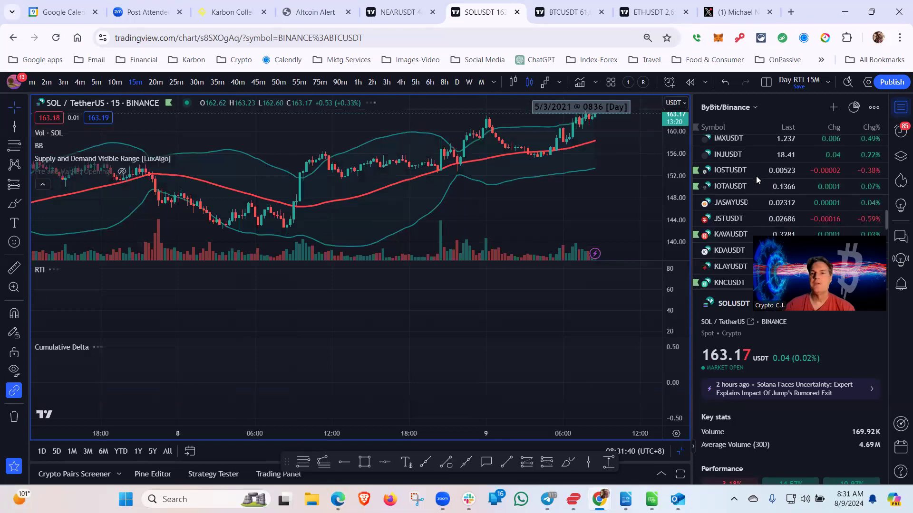
scroll(756, 179, up, 10)
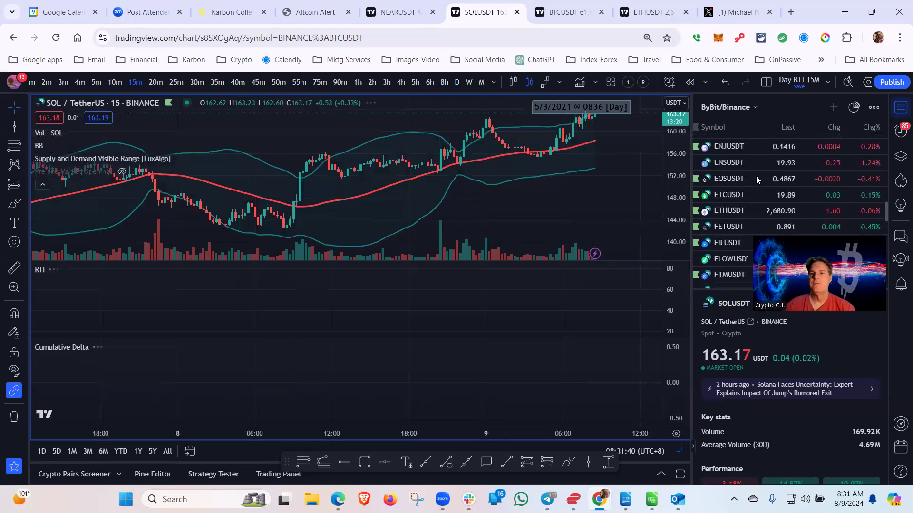
scroll(756, 179, up, 2)
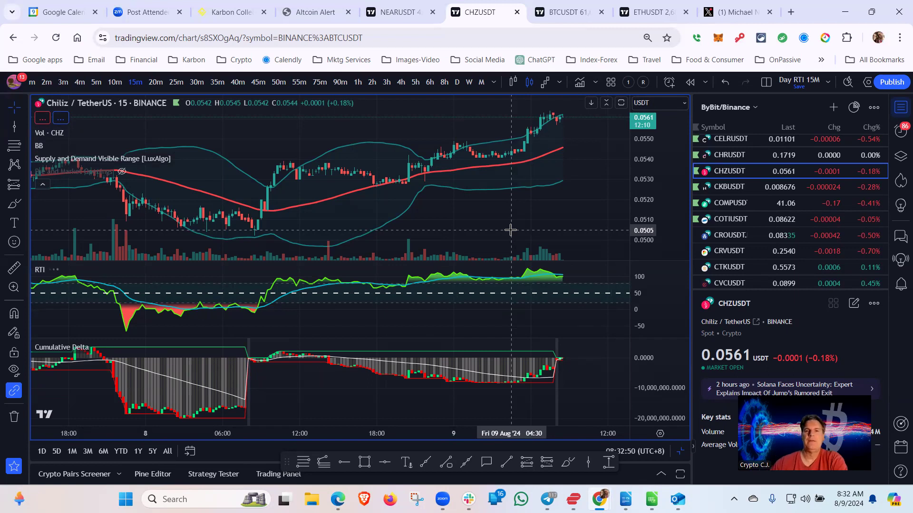
Step: Start an RTI alert on the CHZUSDT 15m chart with condition Crossing Down at 80
right_click(384, 272)
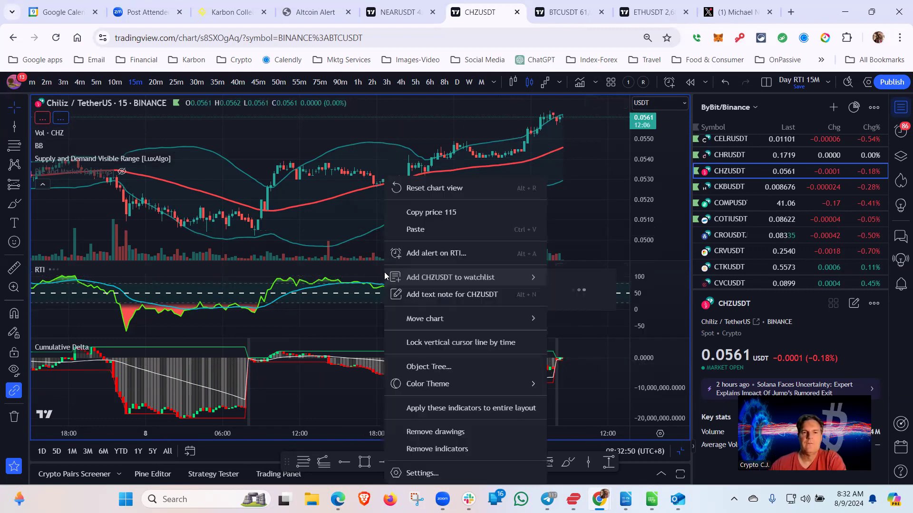
click(447, 253)
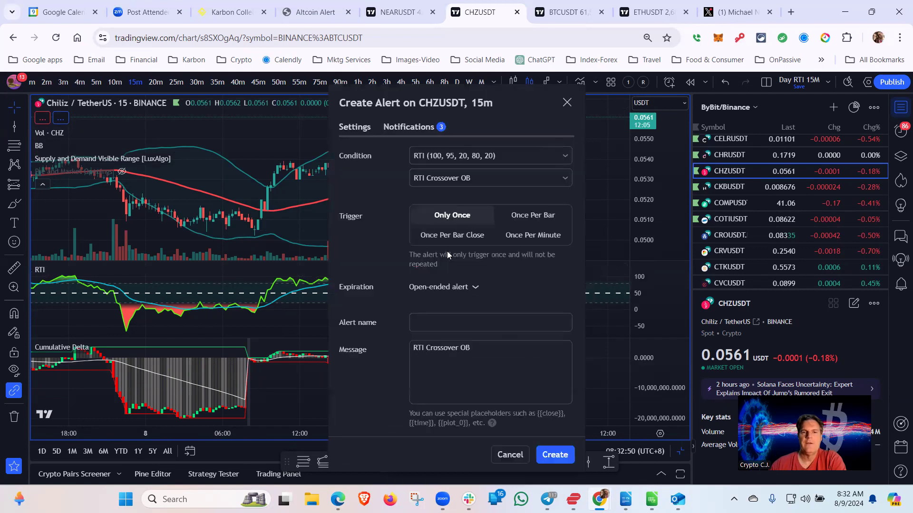
click(563, 179)
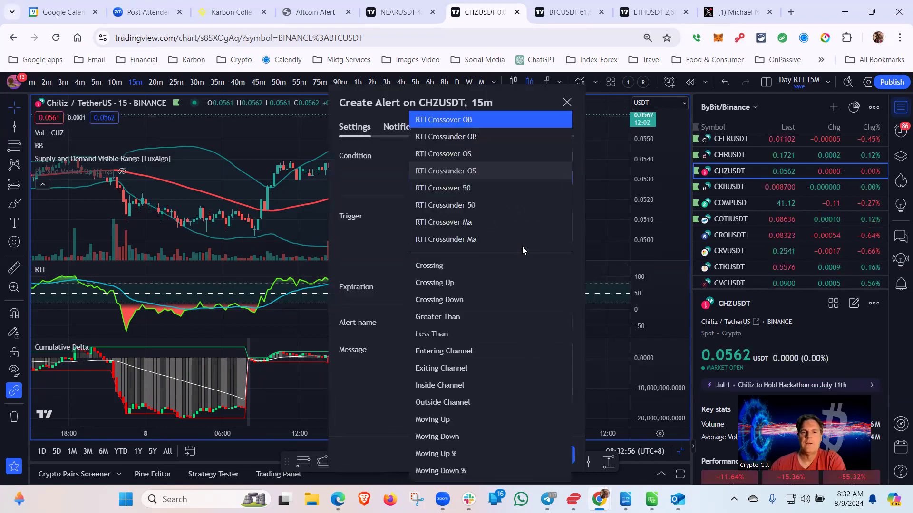
click(490, 299)
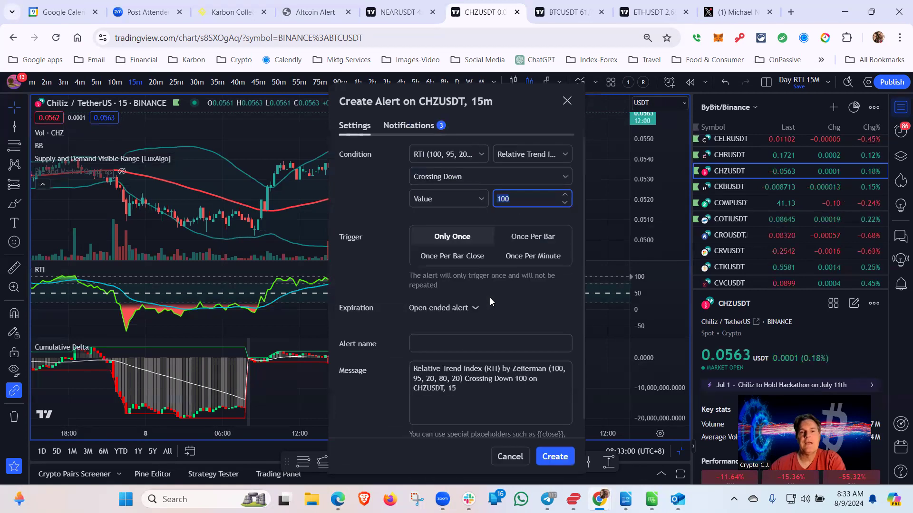
text(80)
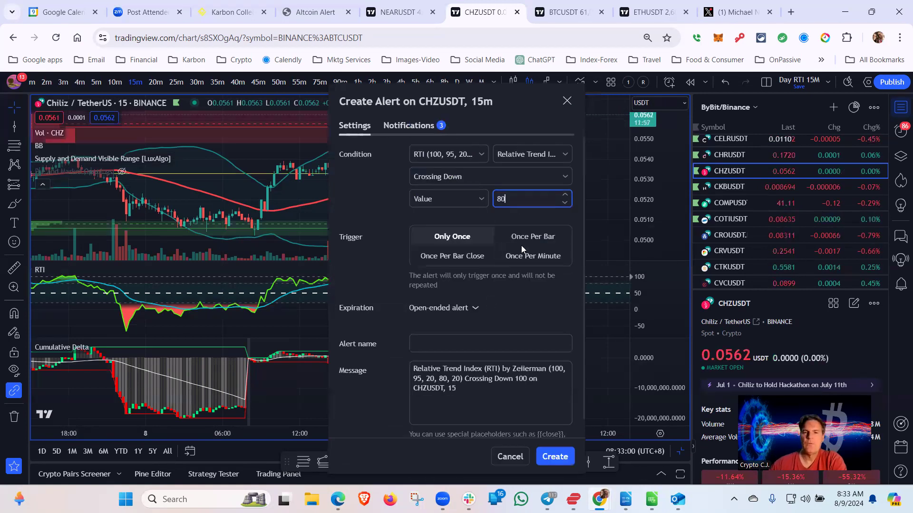
Step: Name the alert 'Long-Term Sentiment Buy?', give it the Beep-beep sound, and create it
click(454, 345)
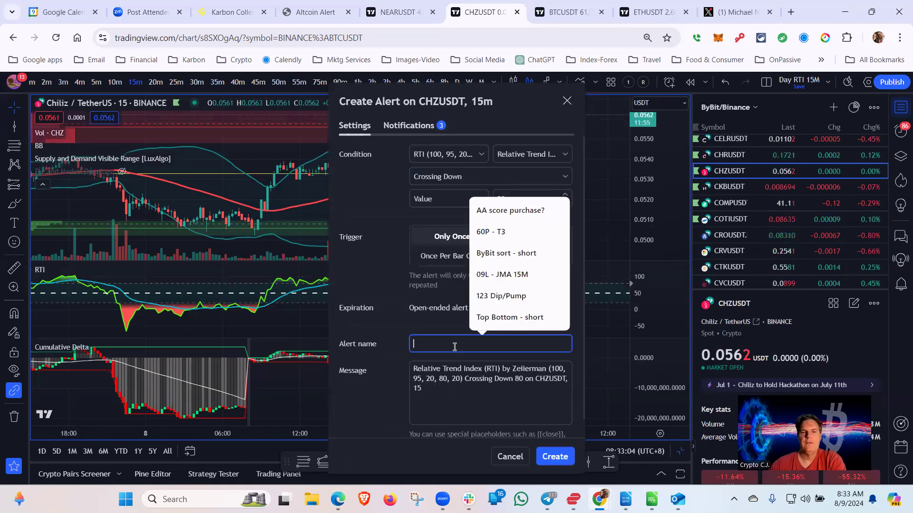
click(455, 341)
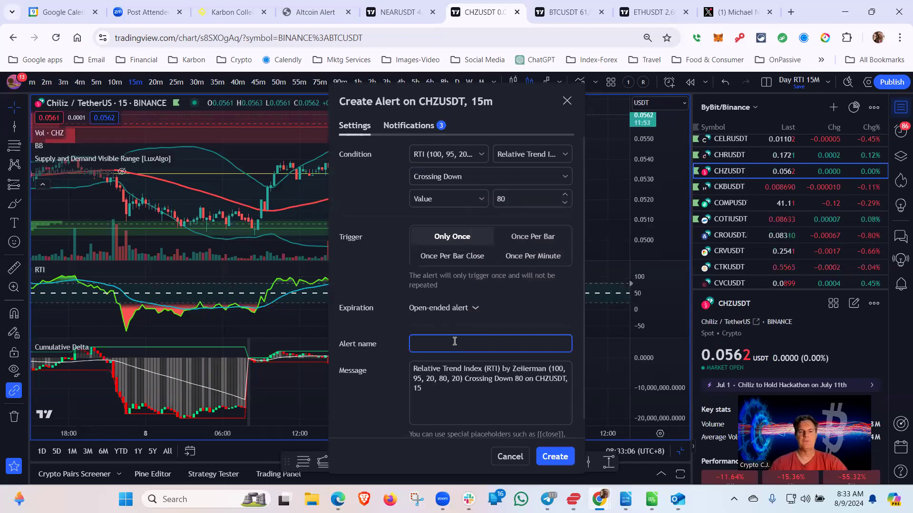
text(long)
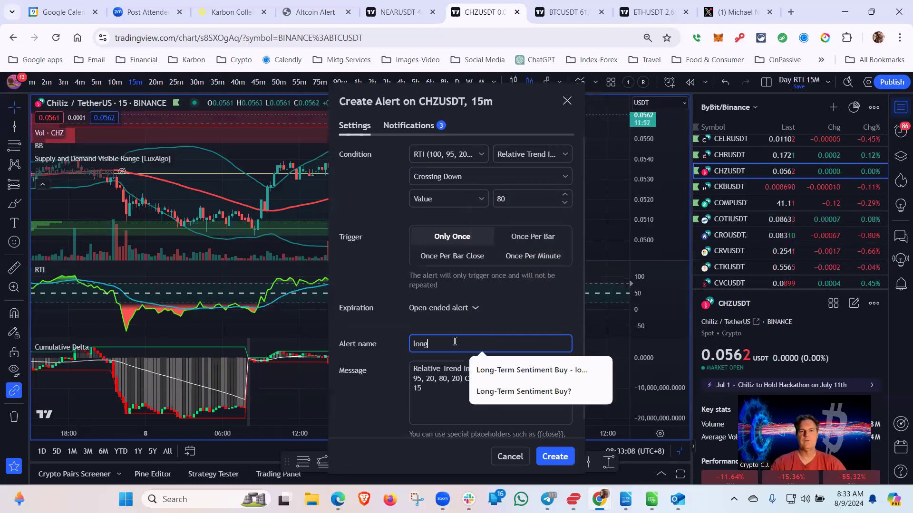
click(497, 395)
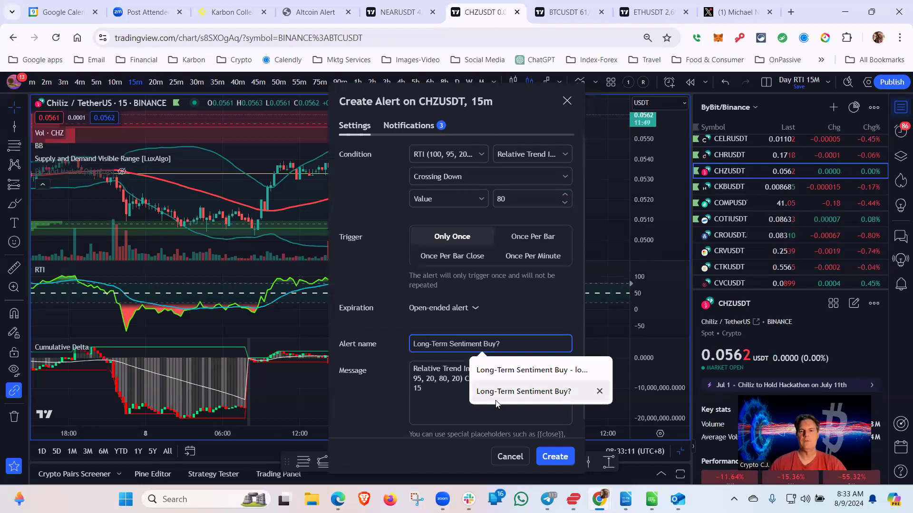
click(408, 127)
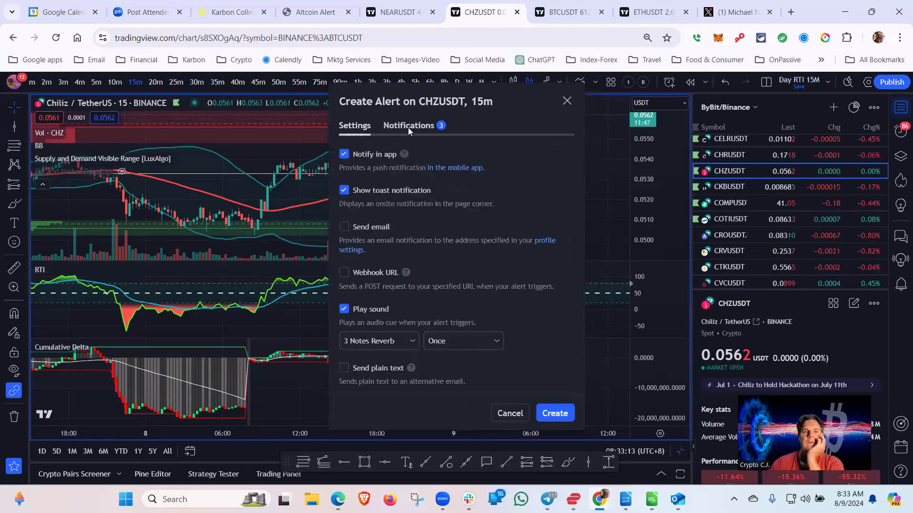
click(413, 342)
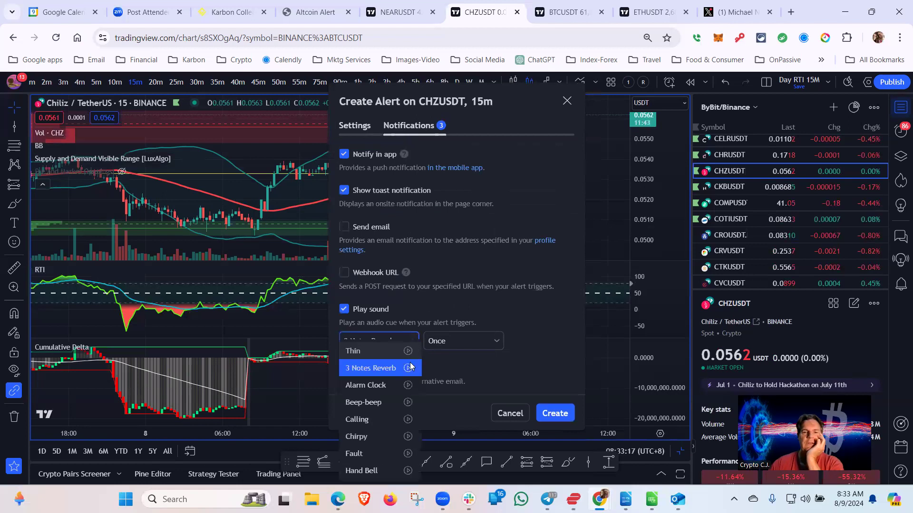
click(384, 401)
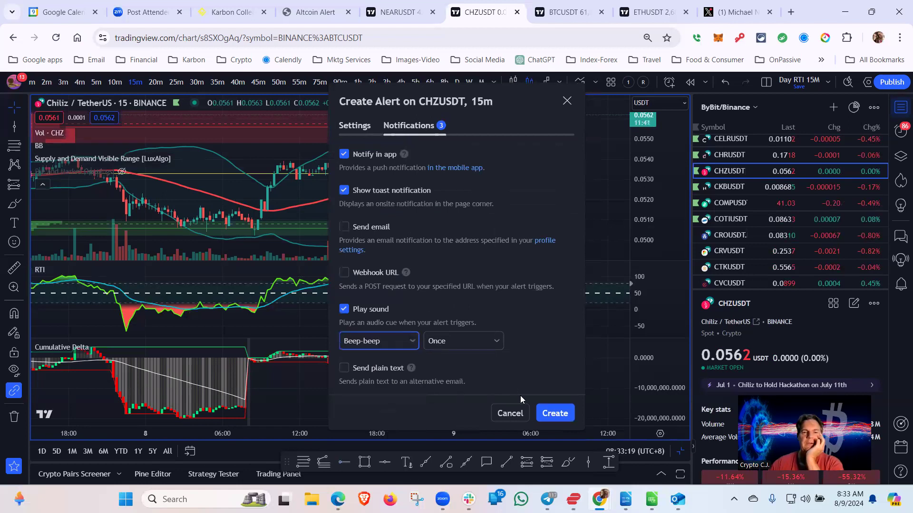
click(553, 415)
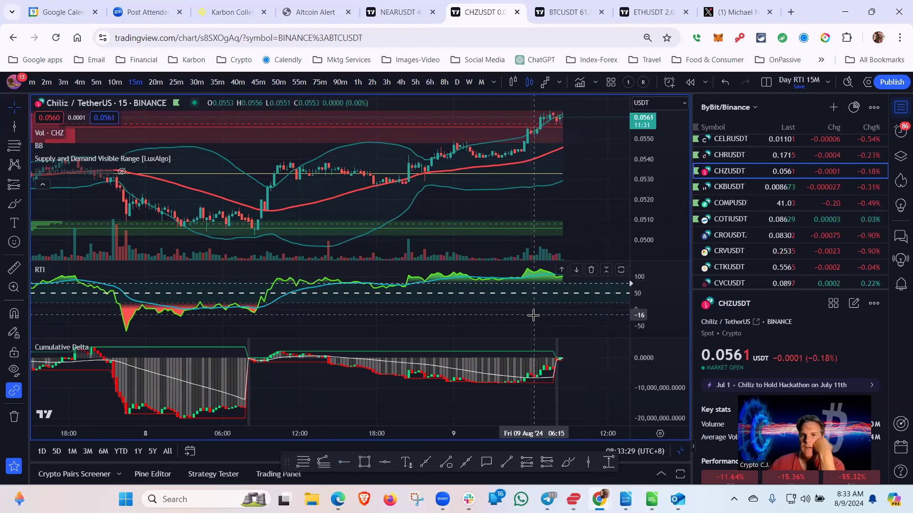
click(899, 135)
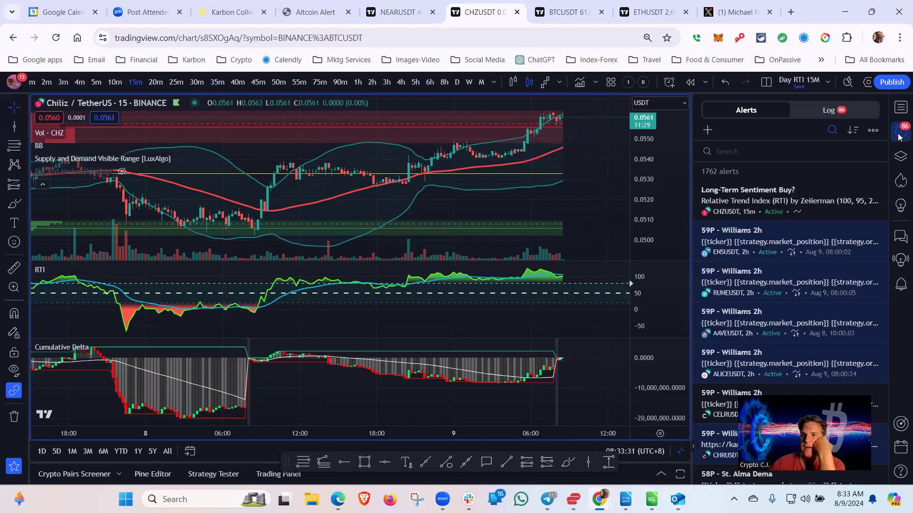
mouse_move(868, 193)
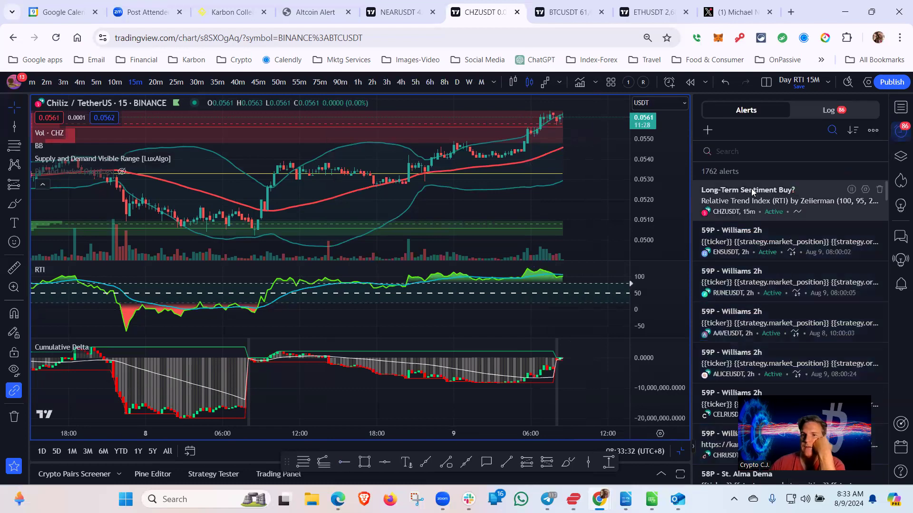
click(866, 189)
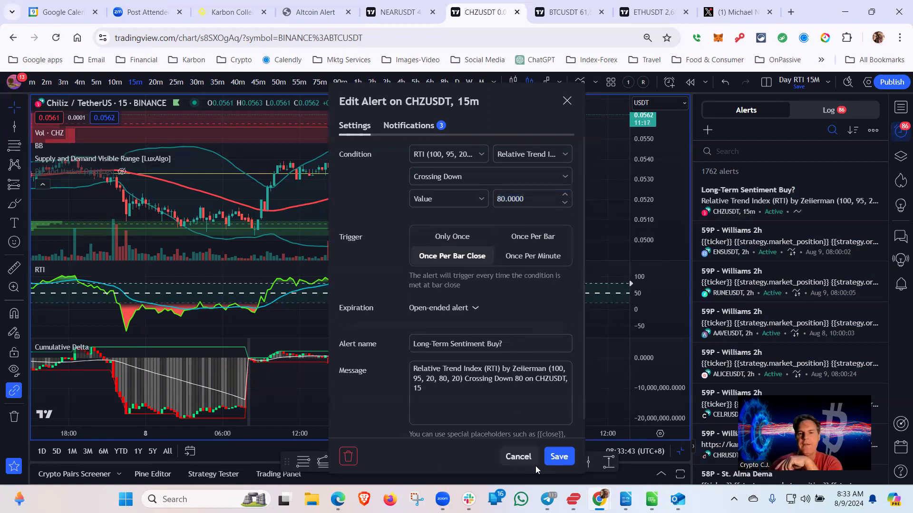
click(555, 456)
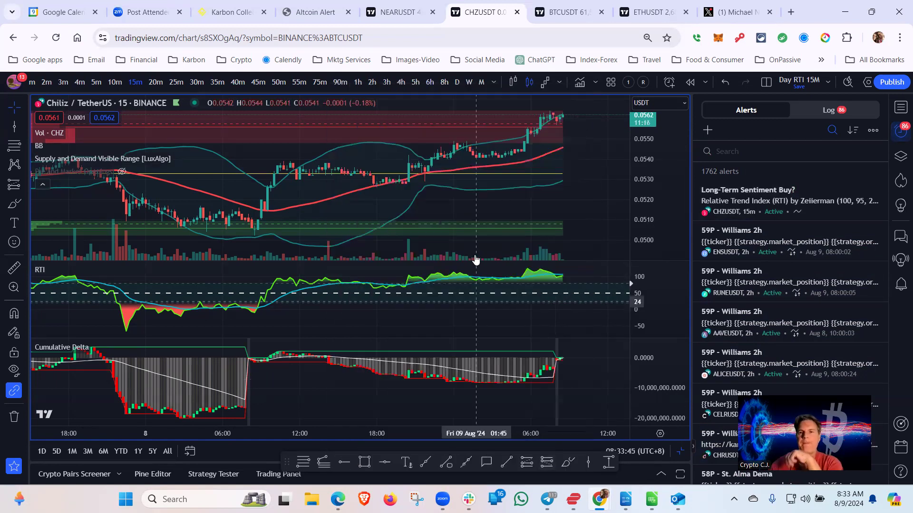
click(899, 108)
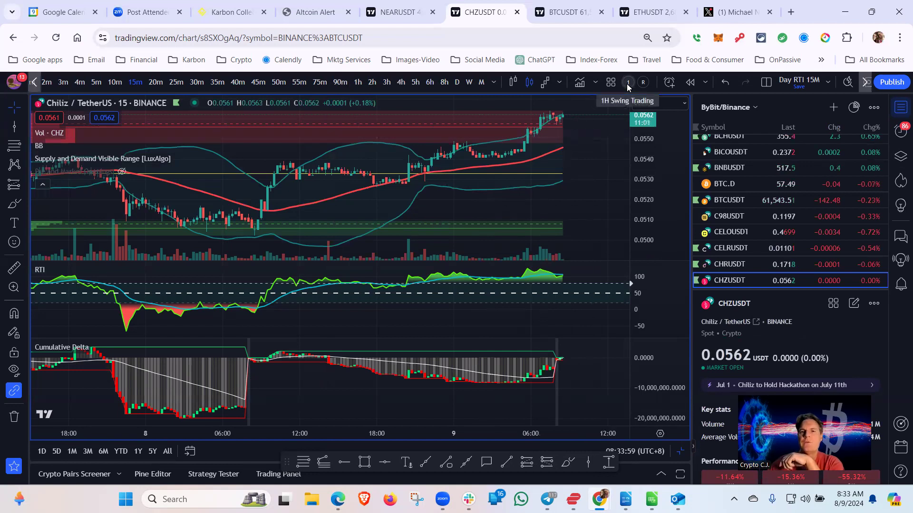
Step: Switch the CHZUSDT chart to 1h and measure the rally since the latest SuperTrend Buy signal
text(1h)
key(Return)
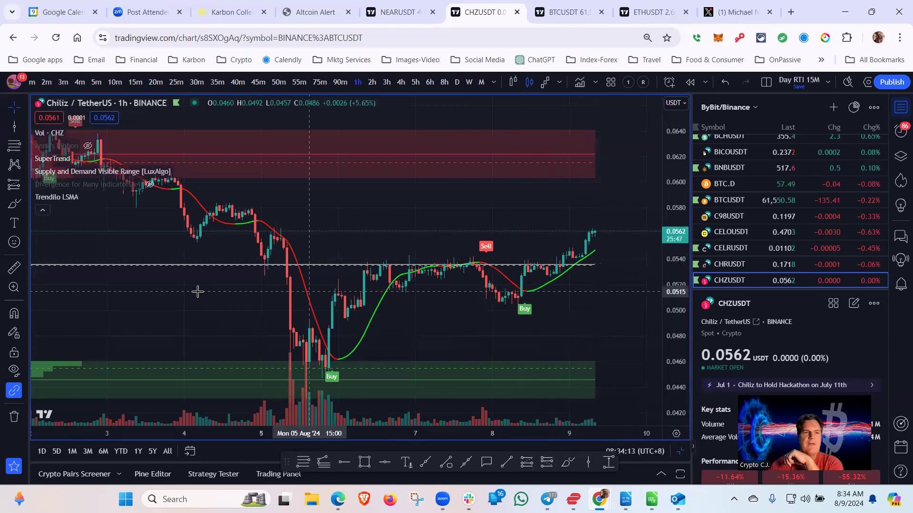
click(14, 268)
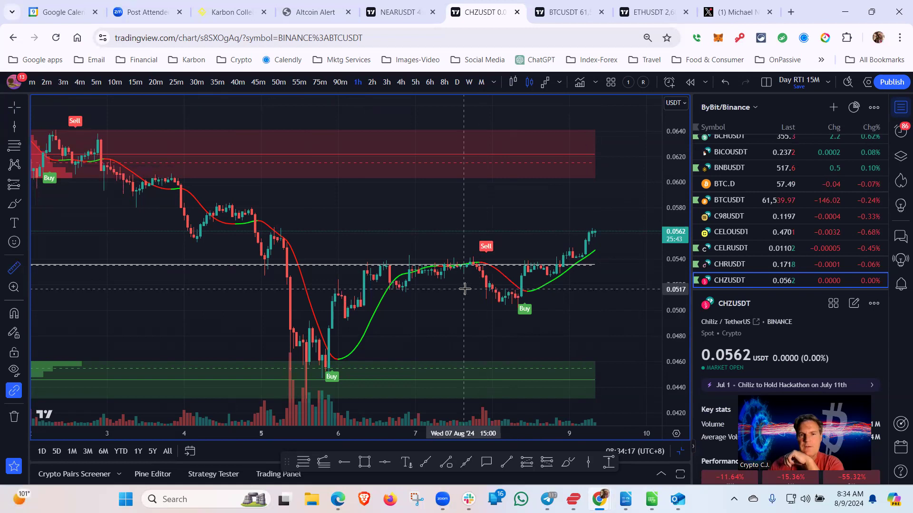
click(486, 286)
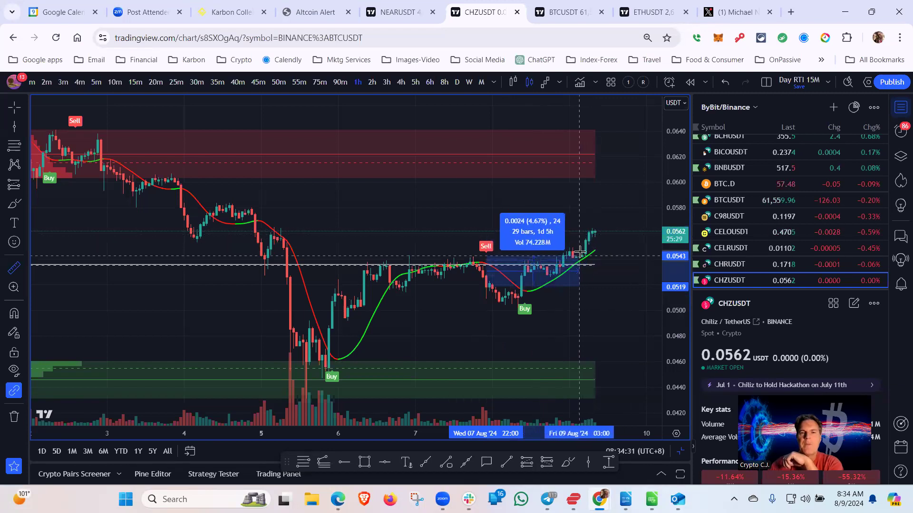
click(601, 236)
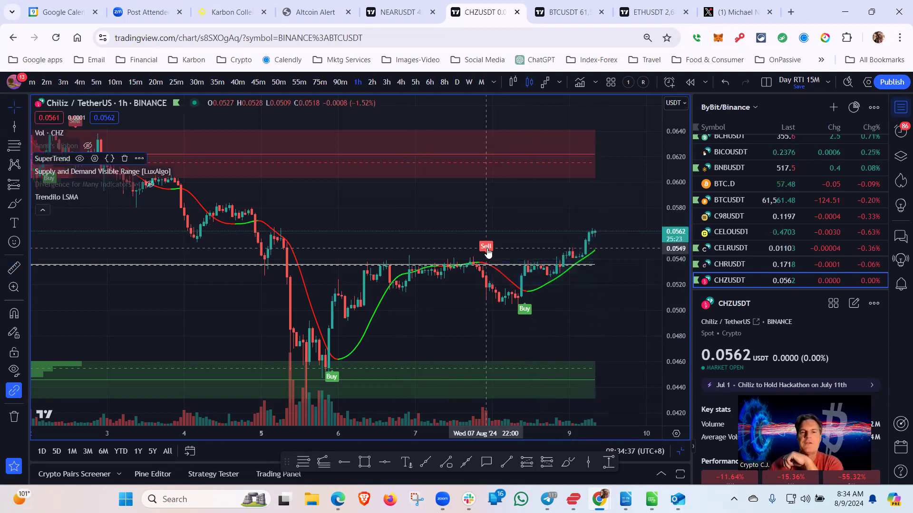
right_click(487, 252)
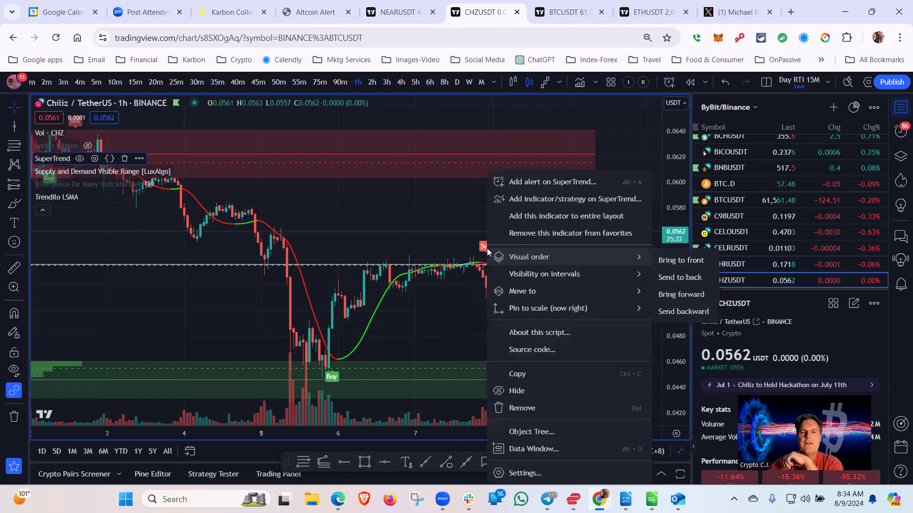
click(540, 180)
click(564, 181)
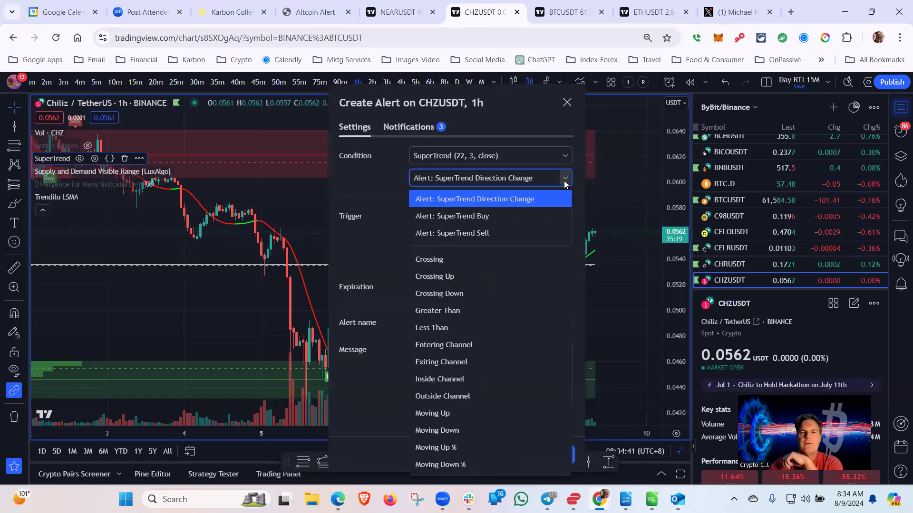
click(478, 234)
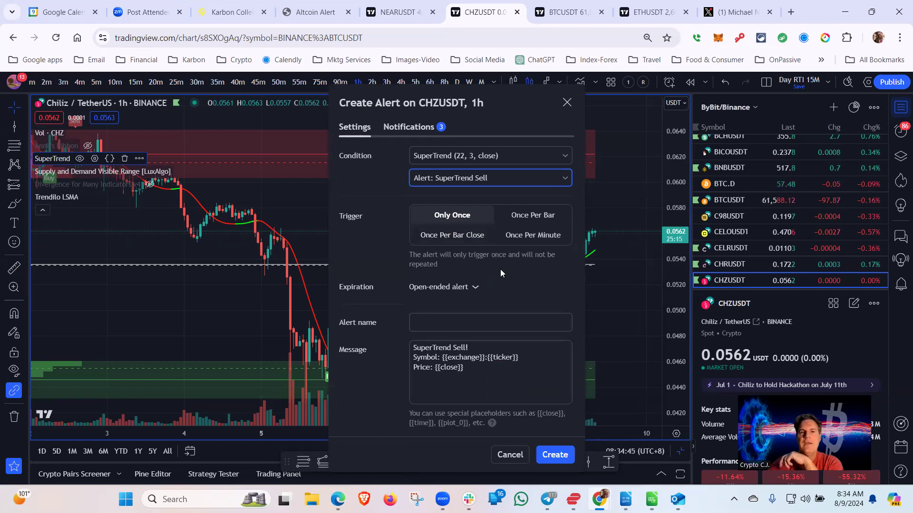
click(459, 324)
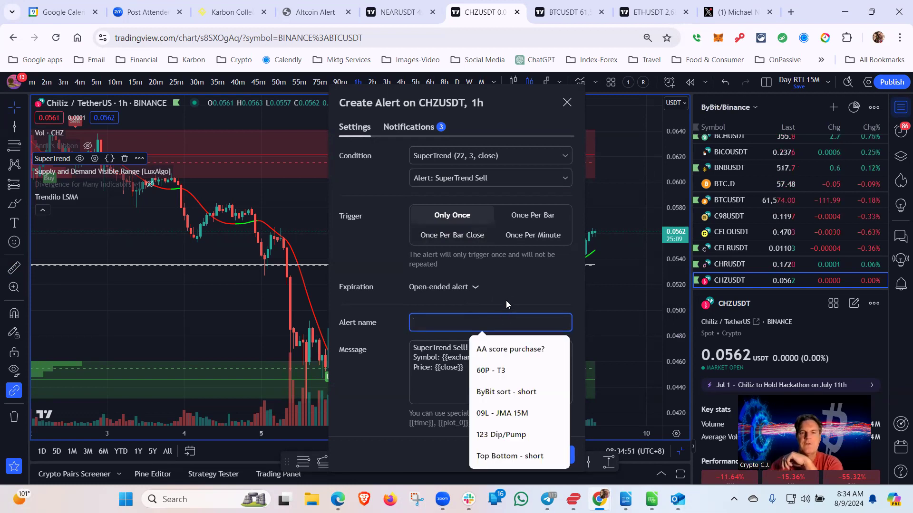
text(l)
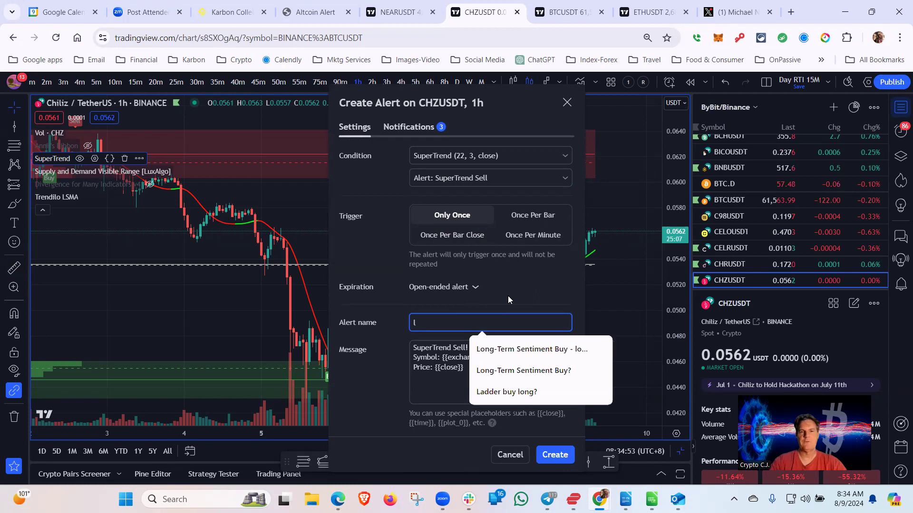
text(on)
click(516, 366)
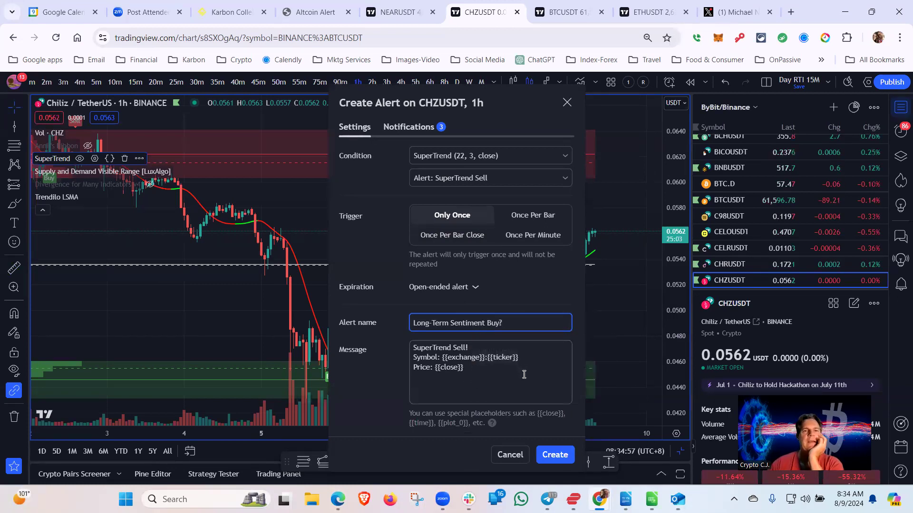
click(510, 455)
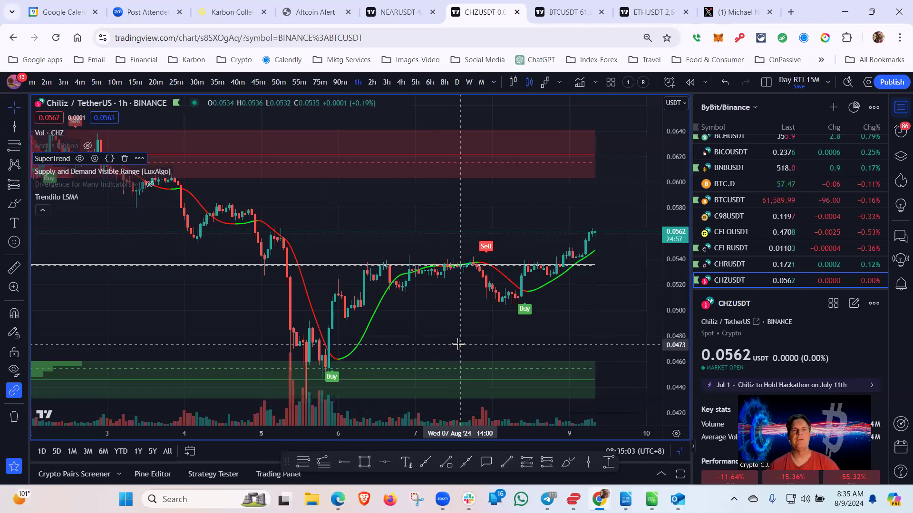